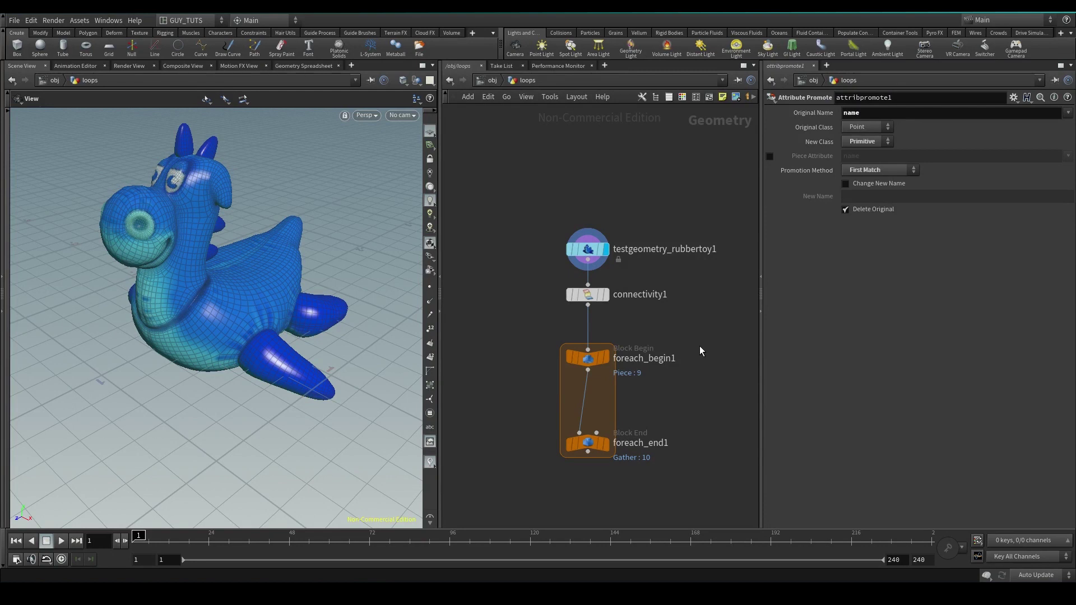
Select the testgeometry_rubbertoy1 node to show its parameters and orbit the toy to a front view
left_click_drag(640, 183, 523, 219)
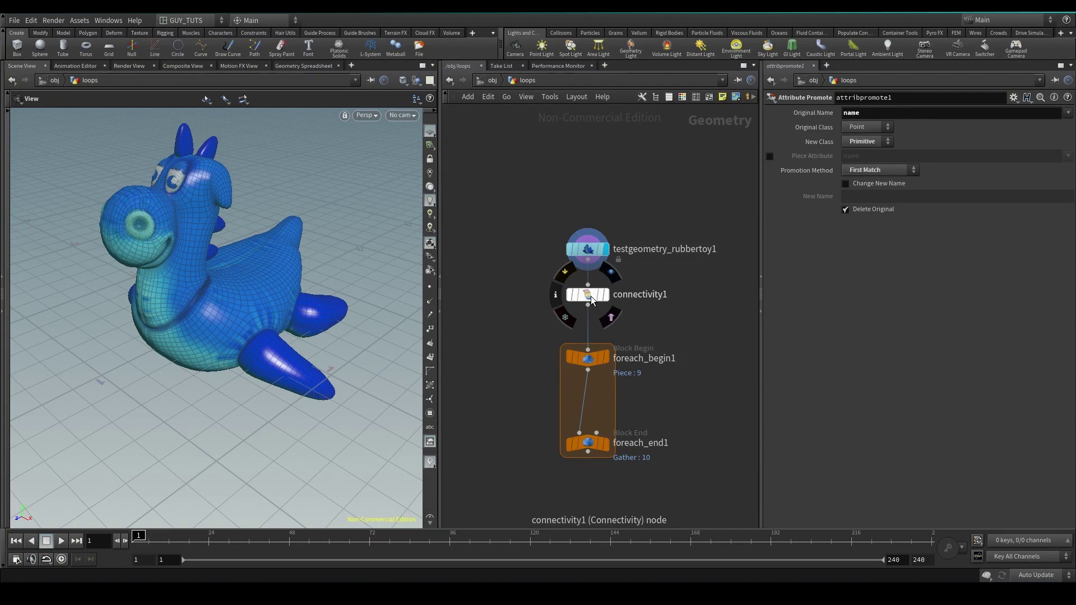
middle_click_drag(591, 296, 578, 257)
left_click_drag(650, 186, 522, 239)
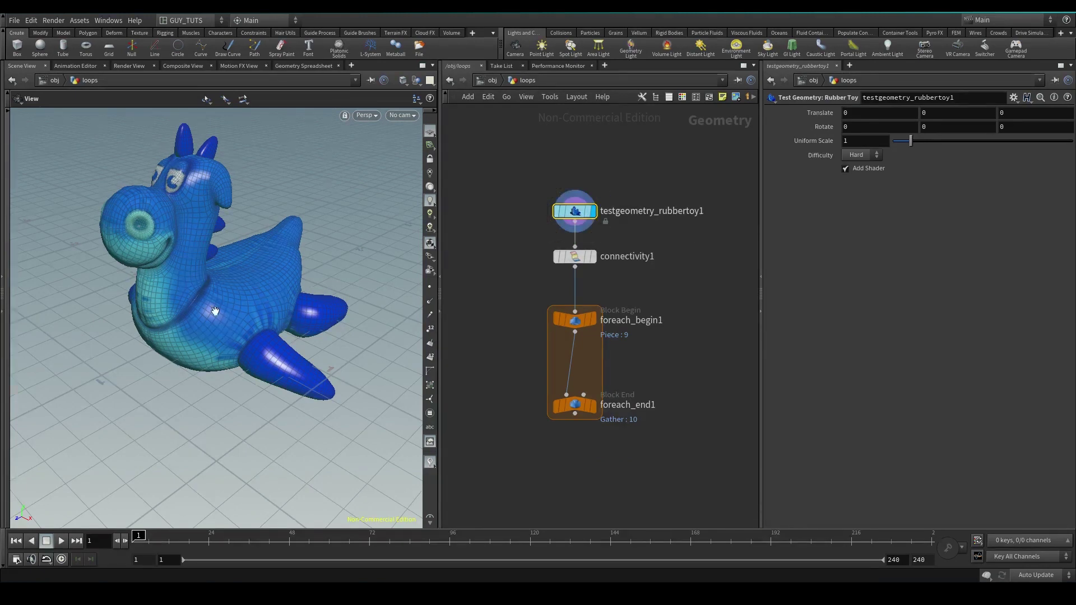
left_click_drag(195, 274, 225, 287)
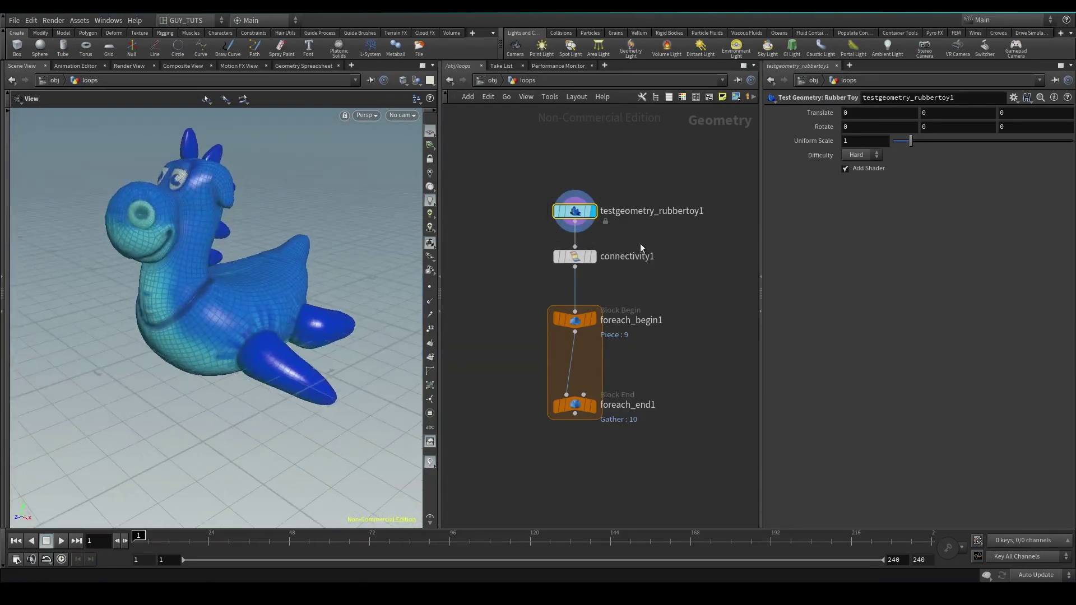
Browse the For-Each nodes by searching 'for', then select connectivity1 to see its 'class' attribute settings
key("Tab")
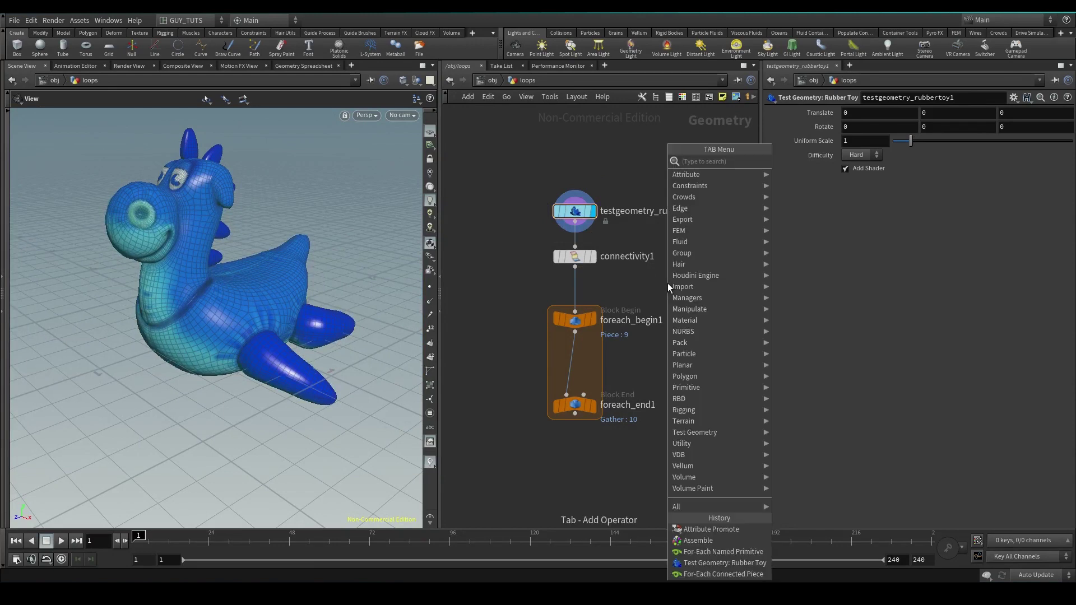
type("for")
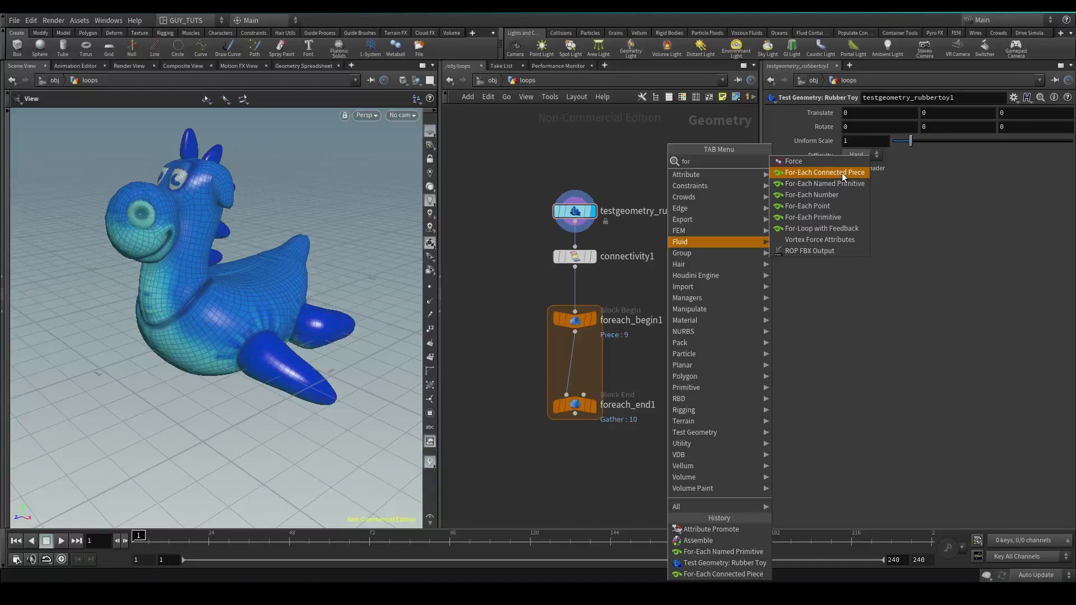
left_click(580, 256)
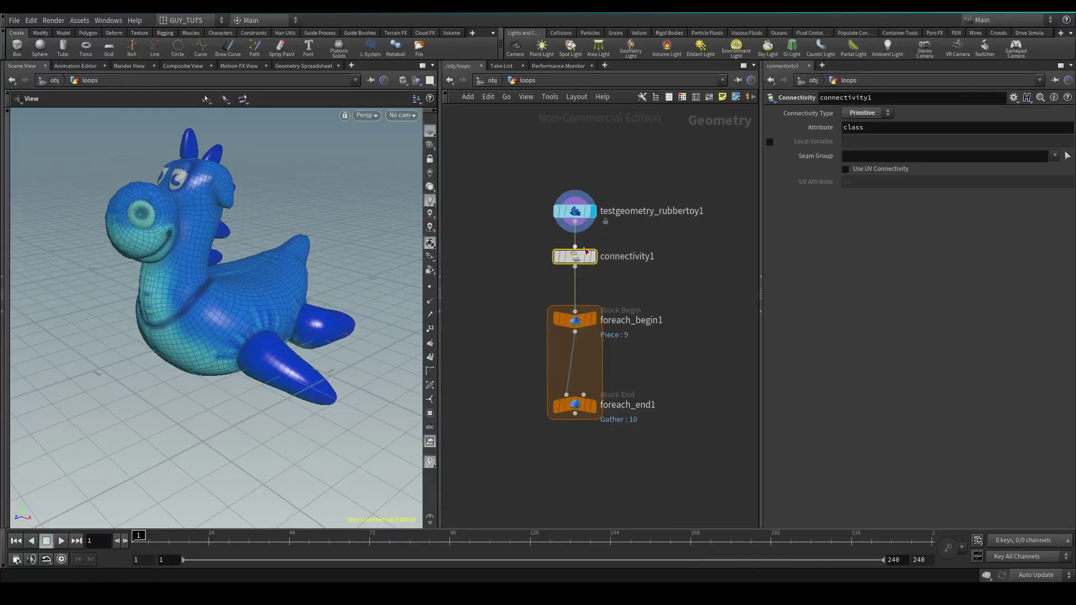
left_click(887, 128)
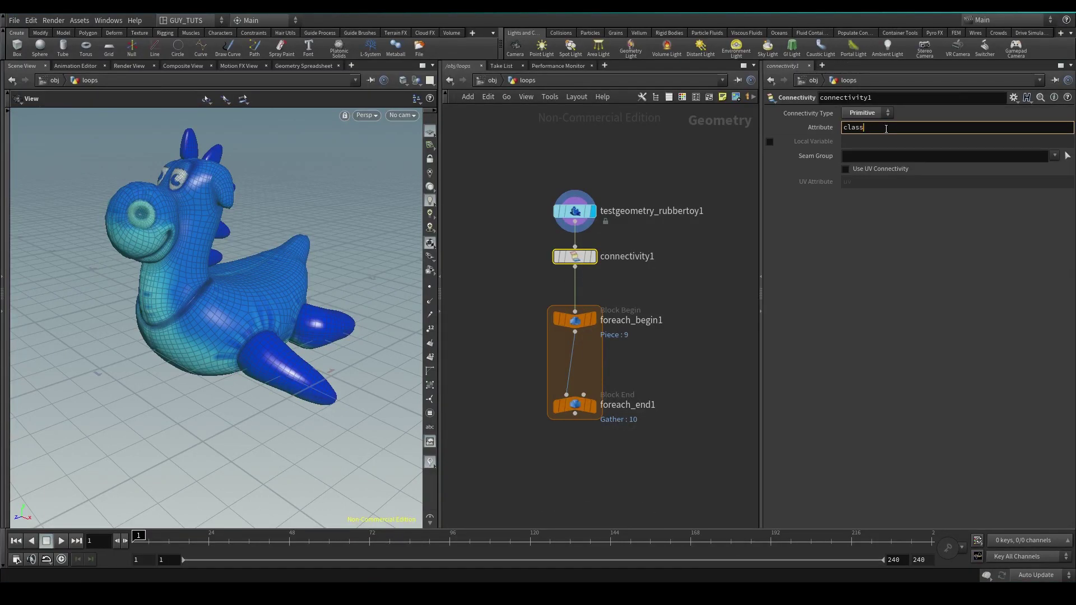
double_click(886, 129)
left_click(575, 405)
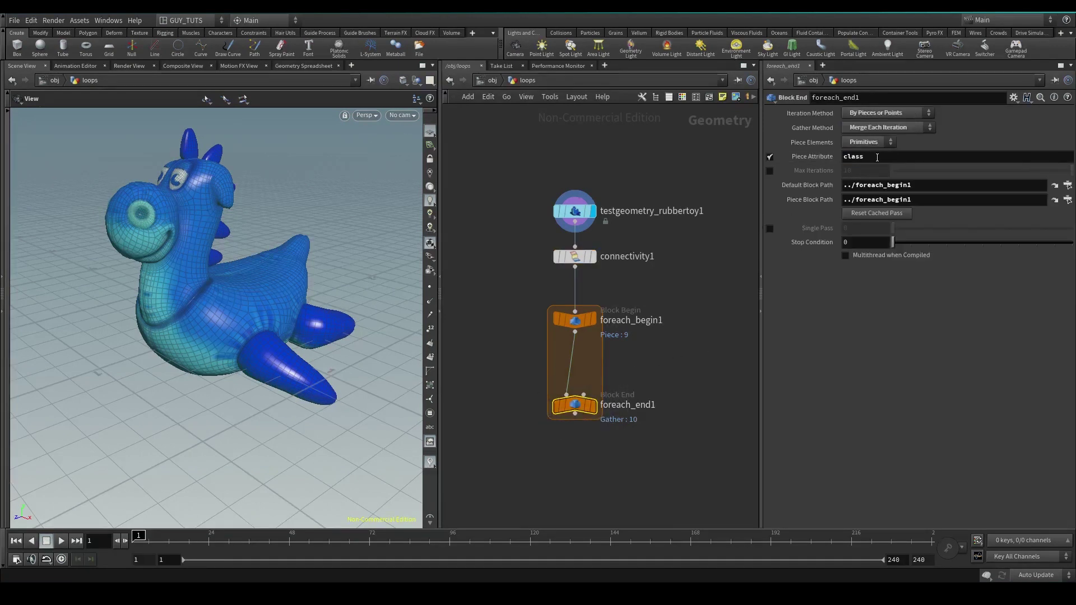
double_click(833, 157)
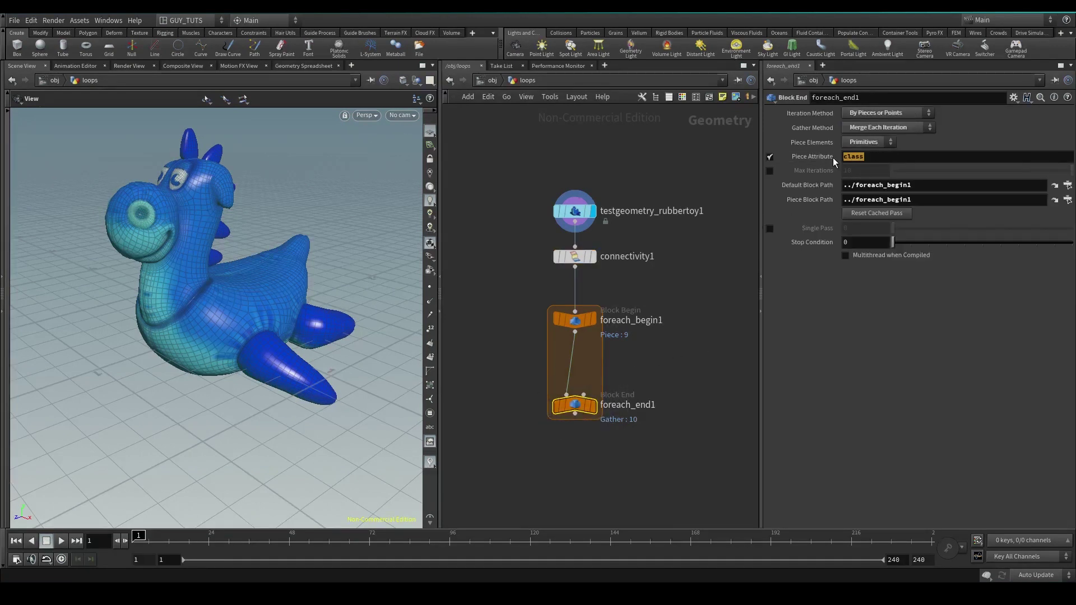
left_click(886, 113)
left_click(886, 119)
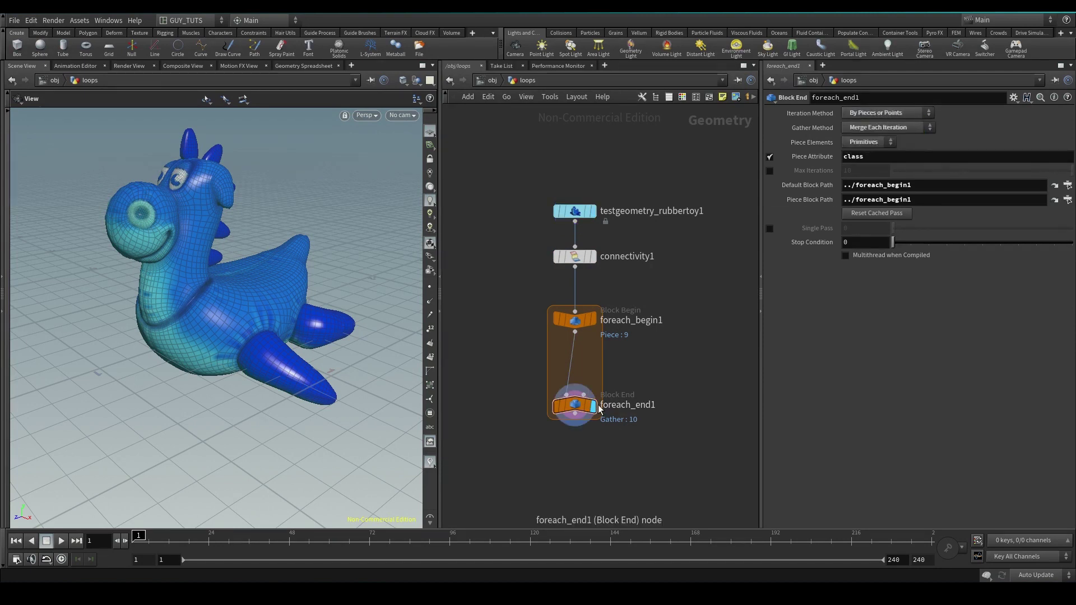
mouse_move(581, 413)
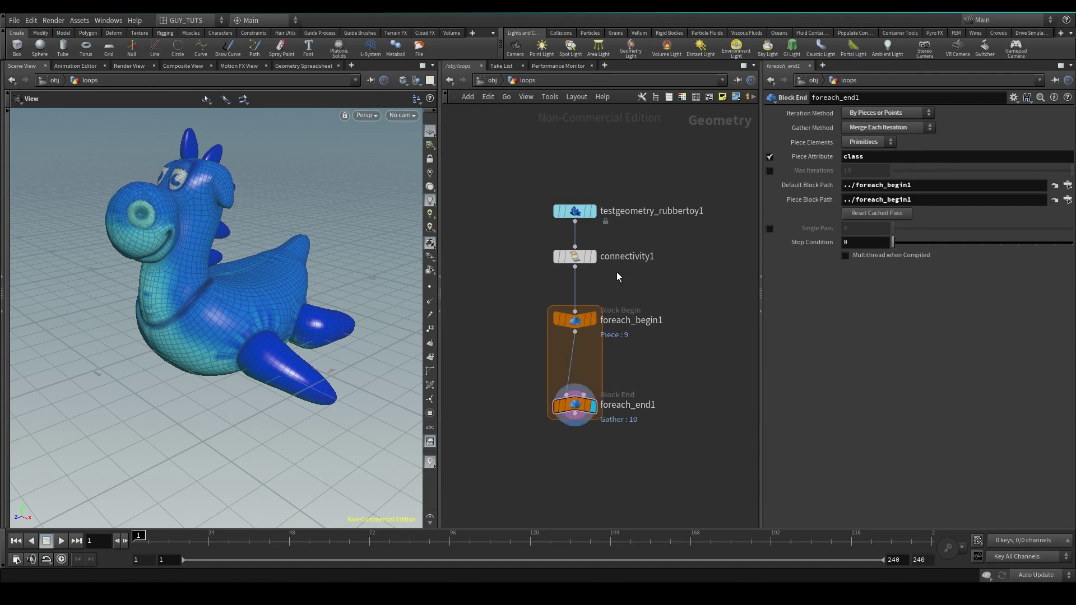
middle_click(574, 257)
left_click(574, 256)
left_click(303, 66)
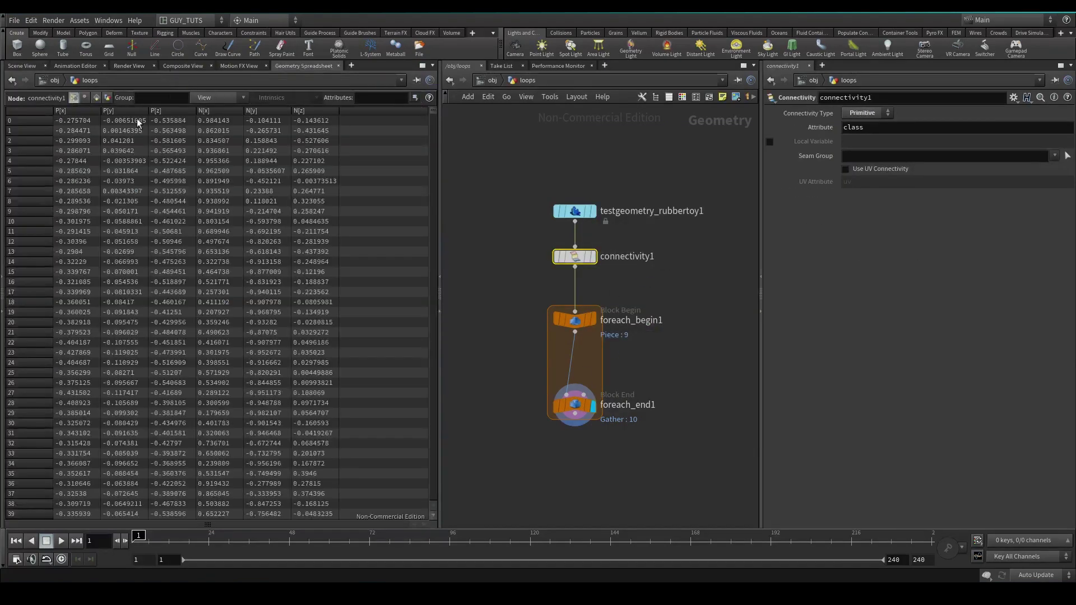
left_click(95, 97)
left_click_drag(431, 111, 440, 80)
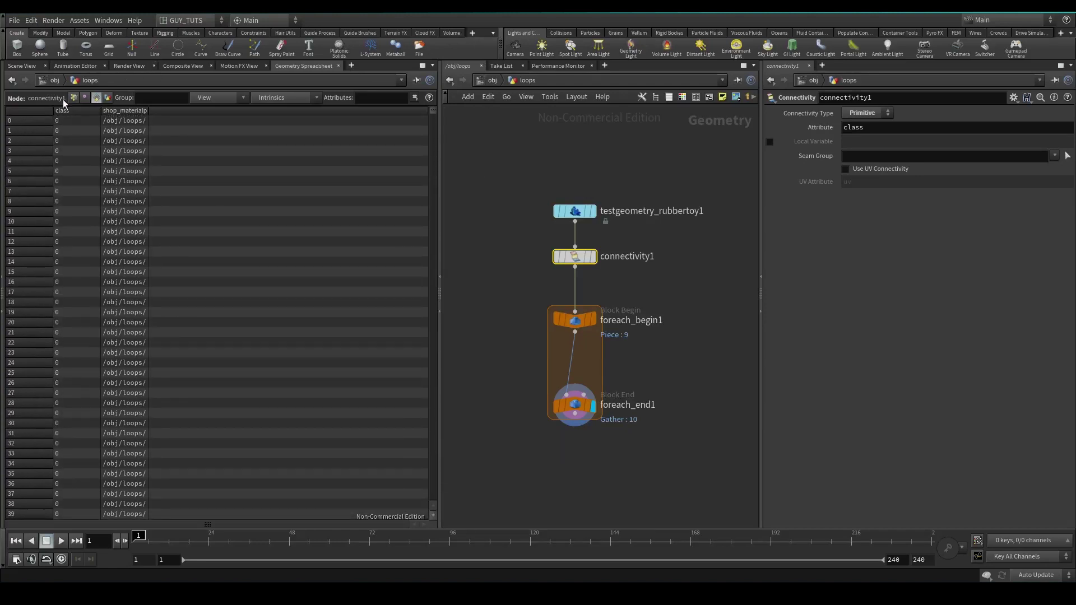
left_click(22, 66)
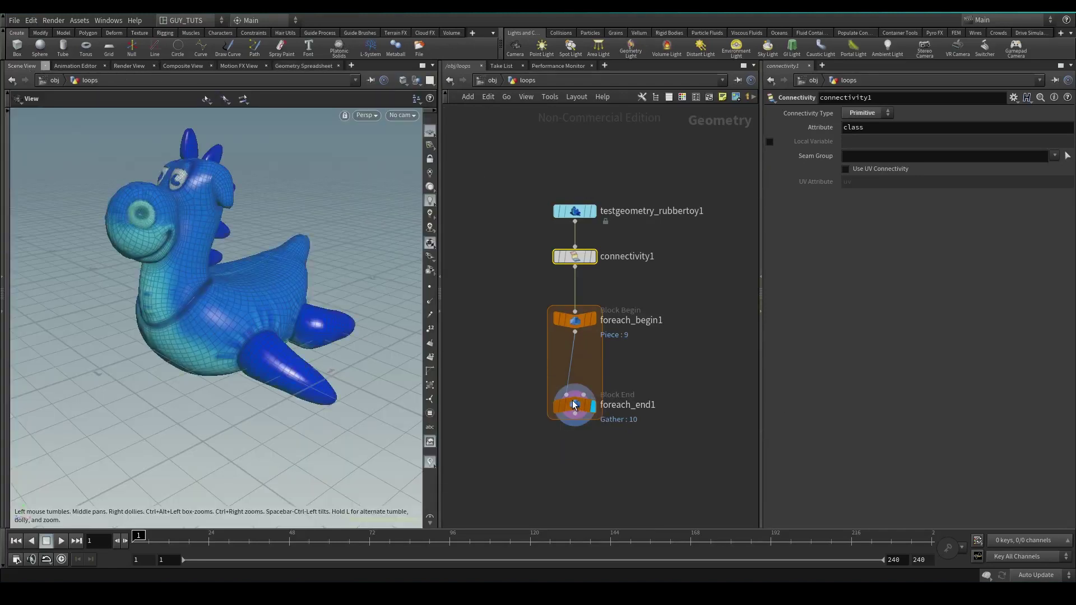
Switch the display between foreach_begin1 and foreach_end1 to compare one piece with the whole toy
left_click(593, 408)
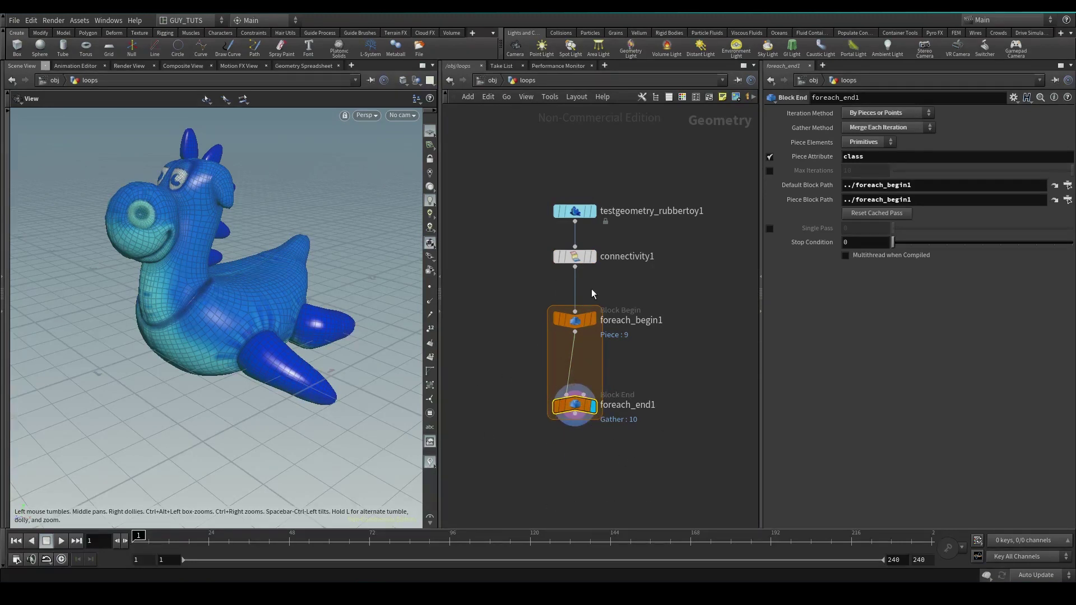
left_click(594, 321)
left_click(576, 321)
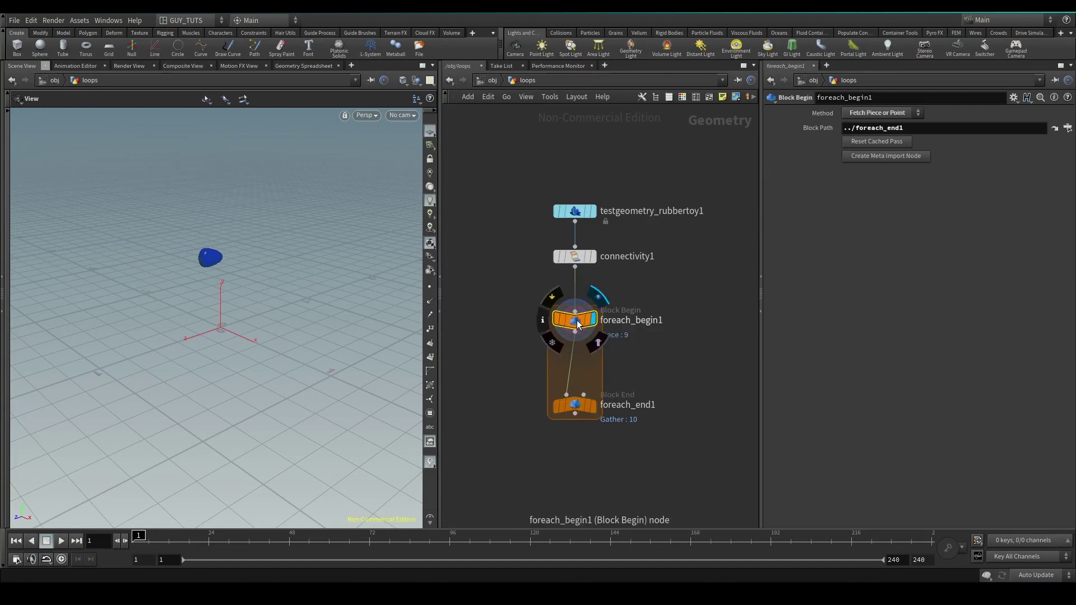
left_click(593, 406)
left_click(579, 407)
Enable Single Pass on foreach_end1 at piece 3 and display foreach_begin1's single piece
left_click(770, 228)
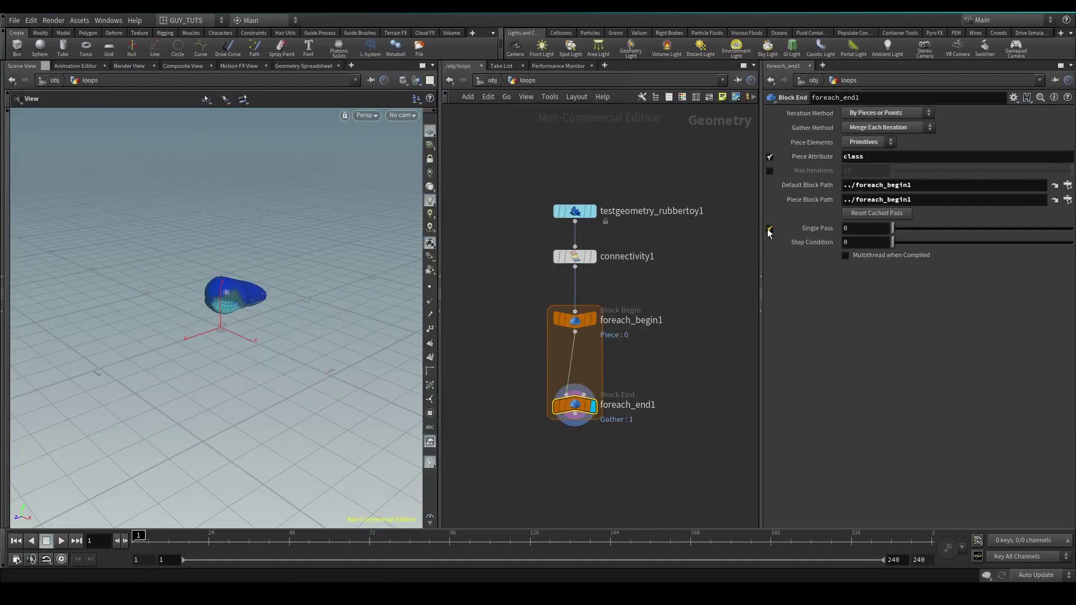
mouse_move(893, 228)
left_mouse_down()
mouse_move(1054, 231)
mouse_move(884, 229)
left_mouse_up()
left_click(575, 320)
left_click(593, 320)
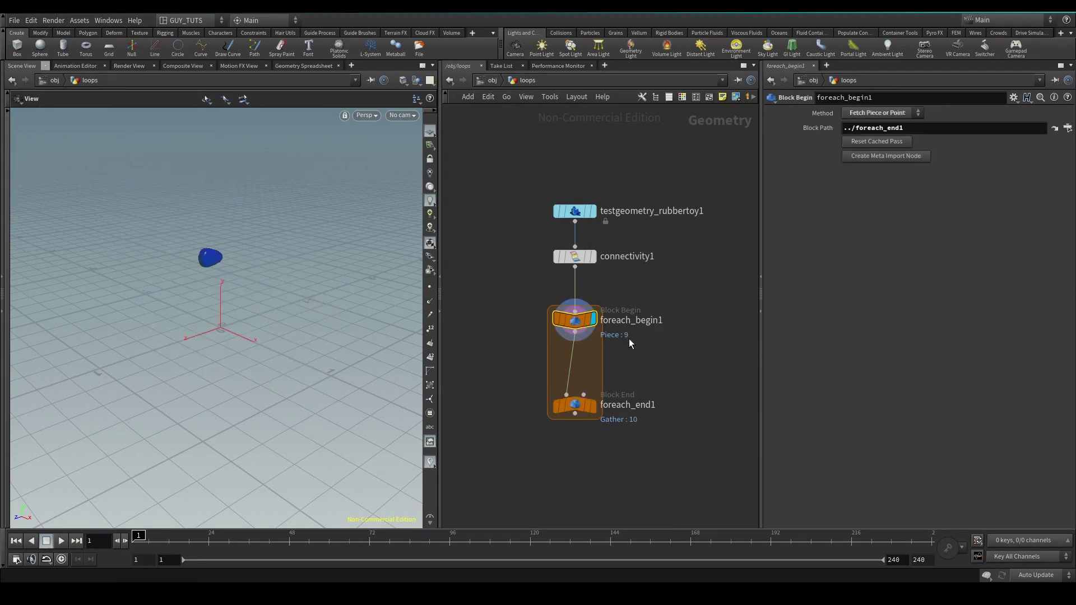
key("Tab")
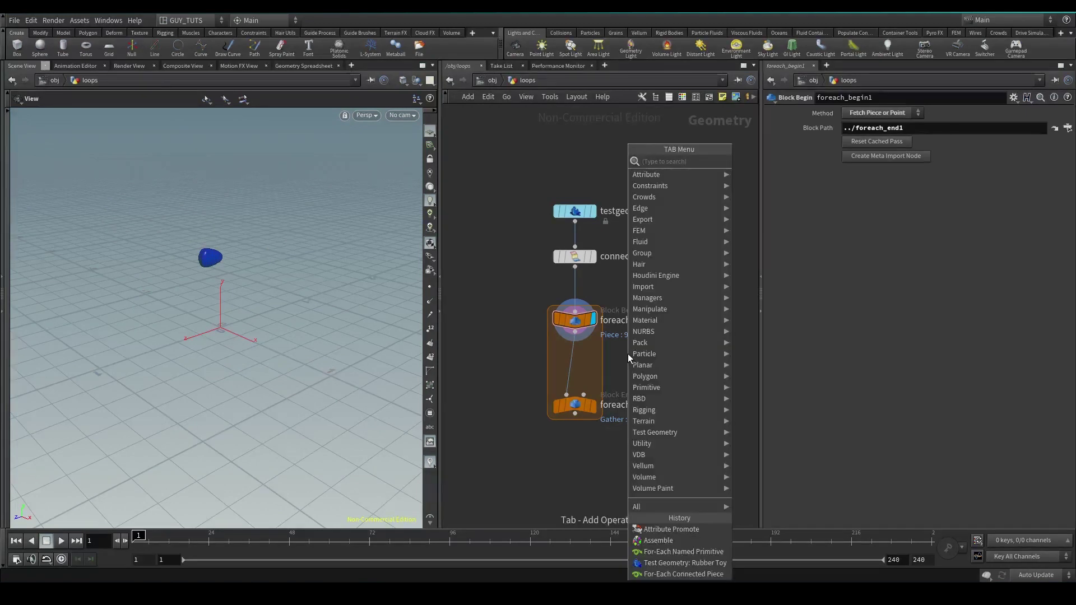
Add a Transform node wired between foreach_begin1 and foreach_end1
type("tra")
key("Down")
key("Down")
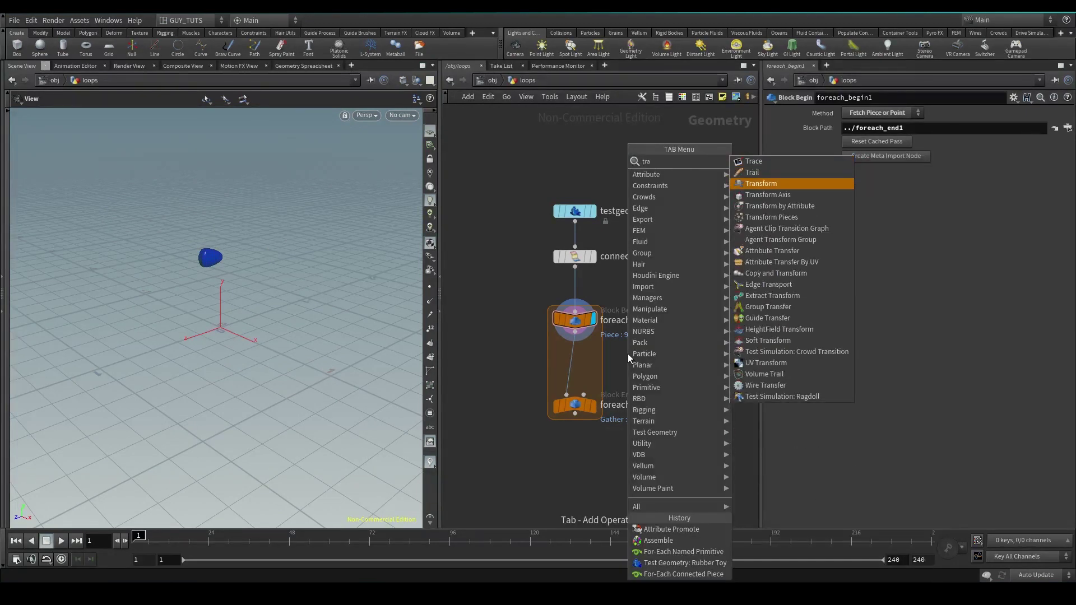
key("Return")
left_click(628, 354)
left_click_drag(627, 357, 576, 372)
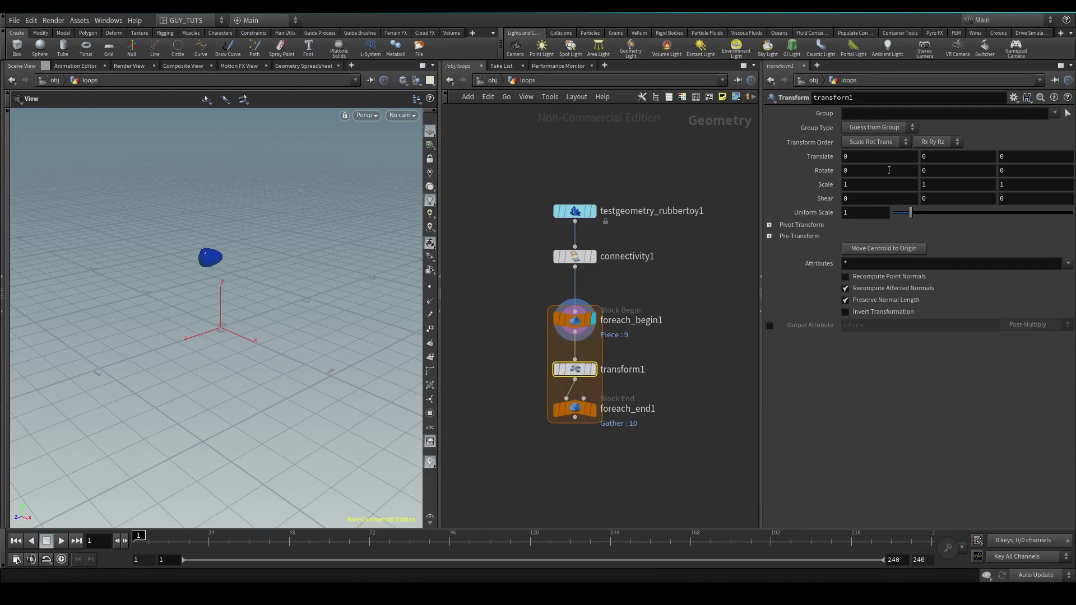
Enter $CEX as the transform's Pivot Translate X expression
left_click(769, 224)
left_click(857, 242)
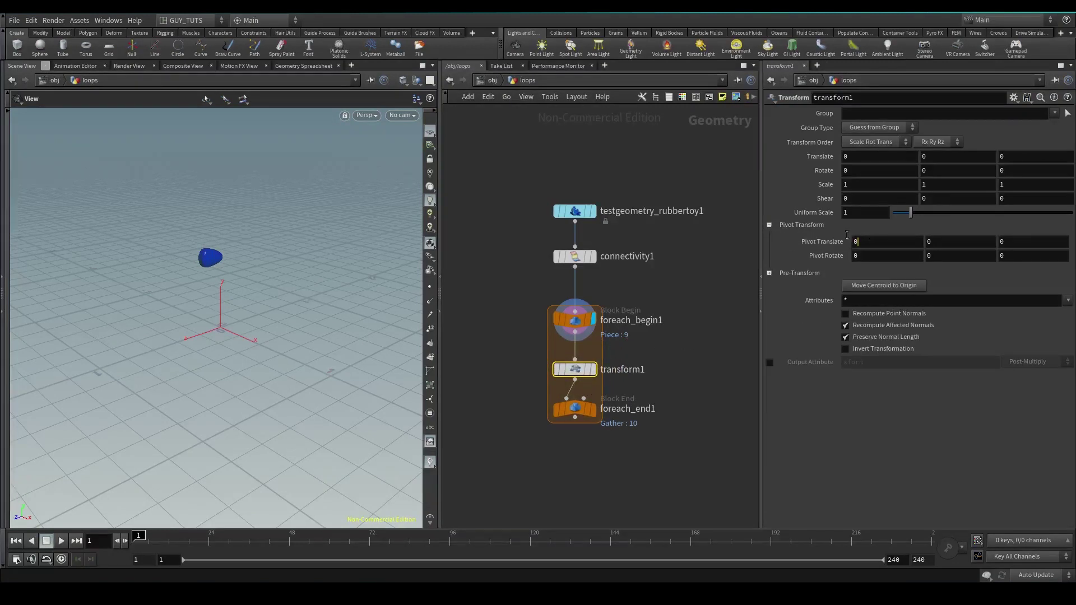
type("$")
key("Escape")
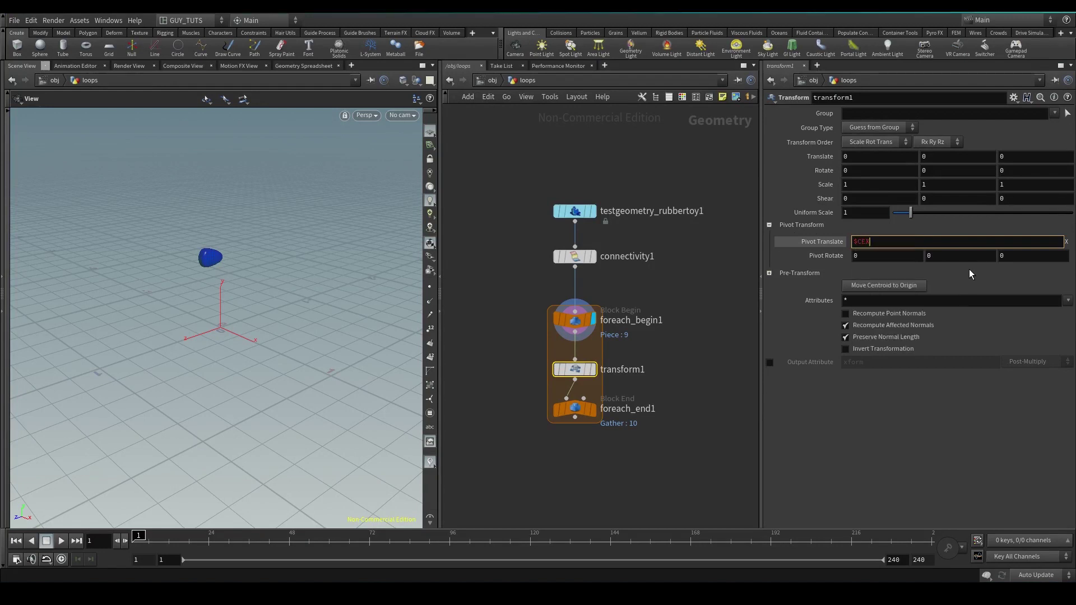
key("BackSpace")
type("centroid")
key("ctrl+a")
type("$")
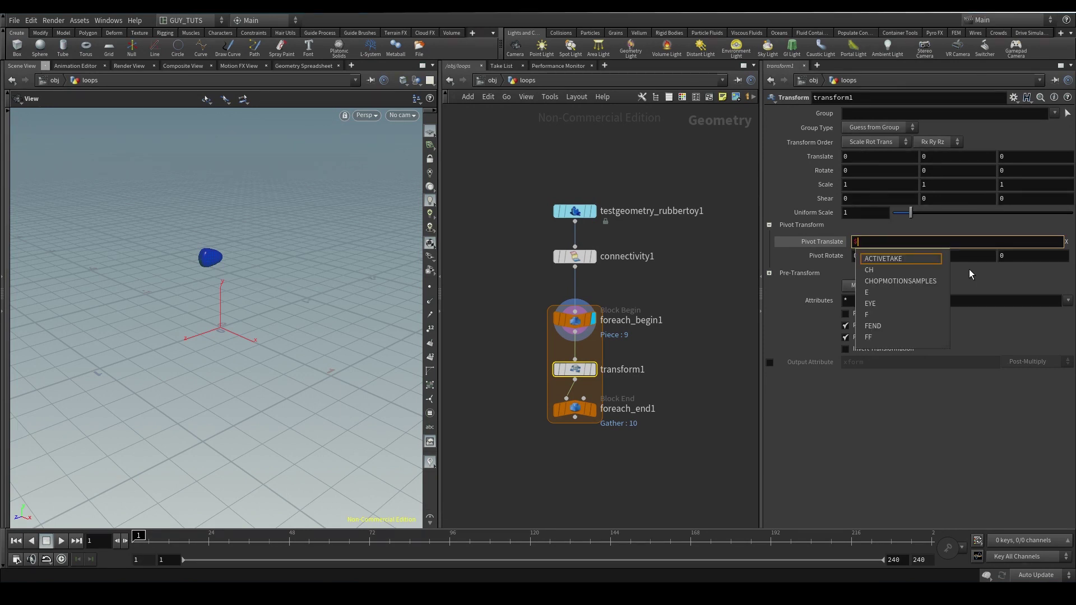
type("CEX")
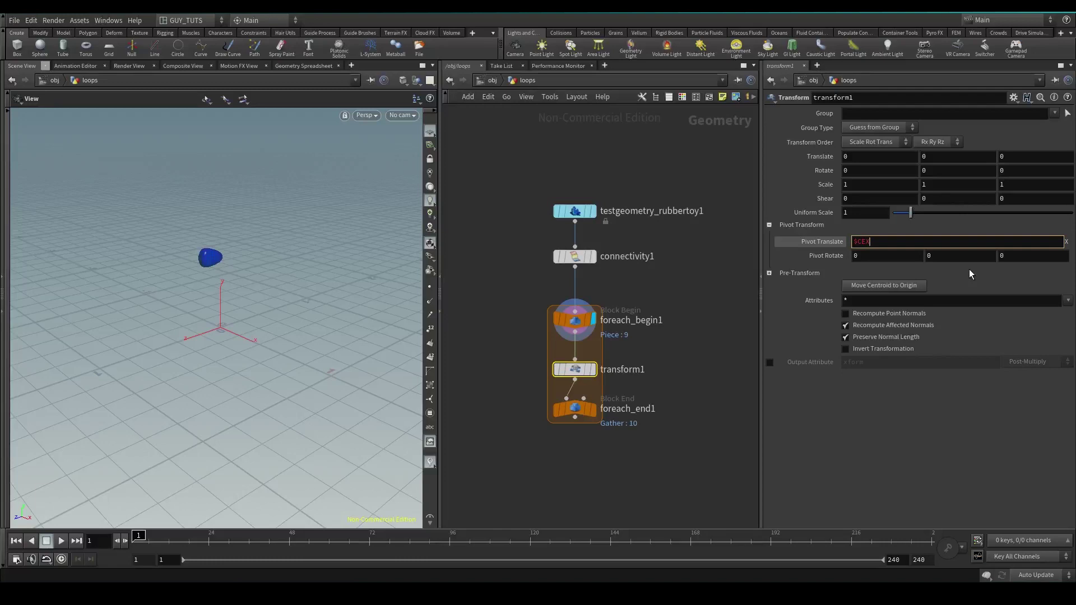
Fill the remaining pivot fields so Pivot Translate reads $CEX, $CEY, $CEZ
key("ctrl+a")
key("ctrl+c")
key("Tab")
key("ctrl+v")
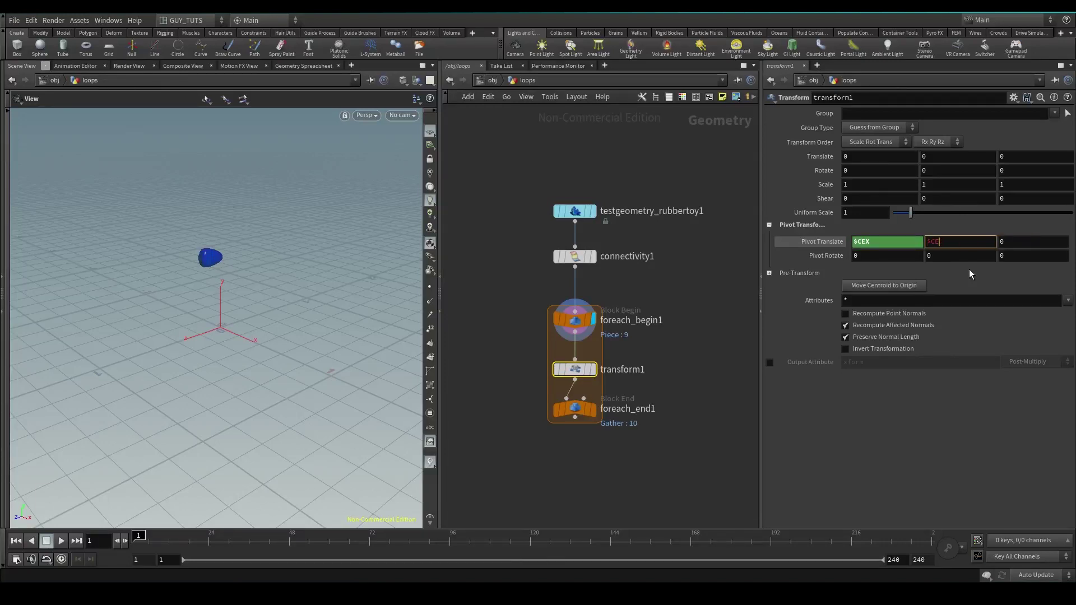
key("shift+Tab")
type("$CE")
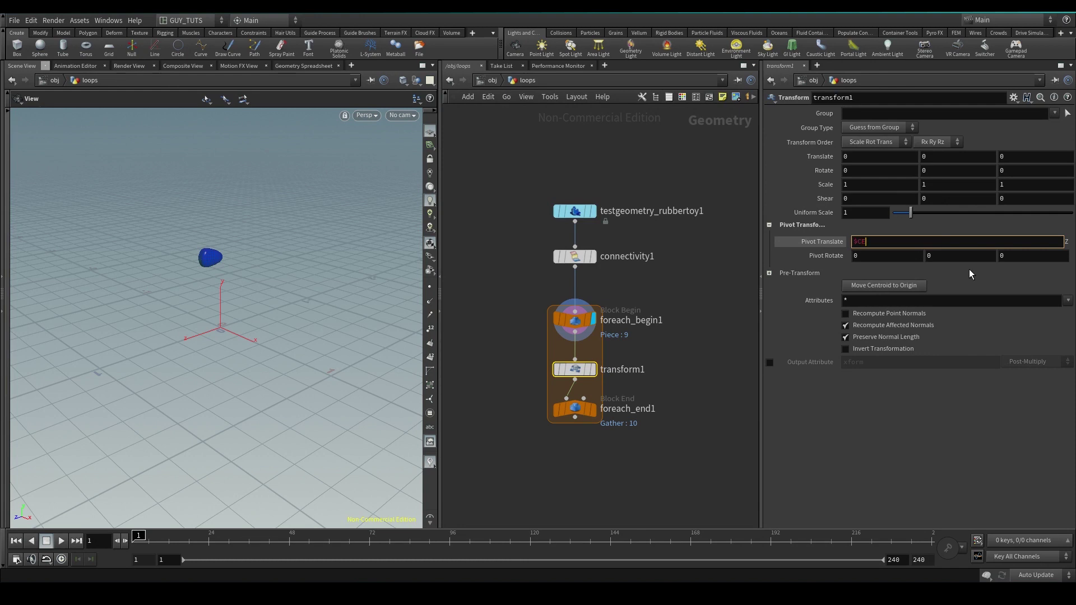
type("X")
key("Return")
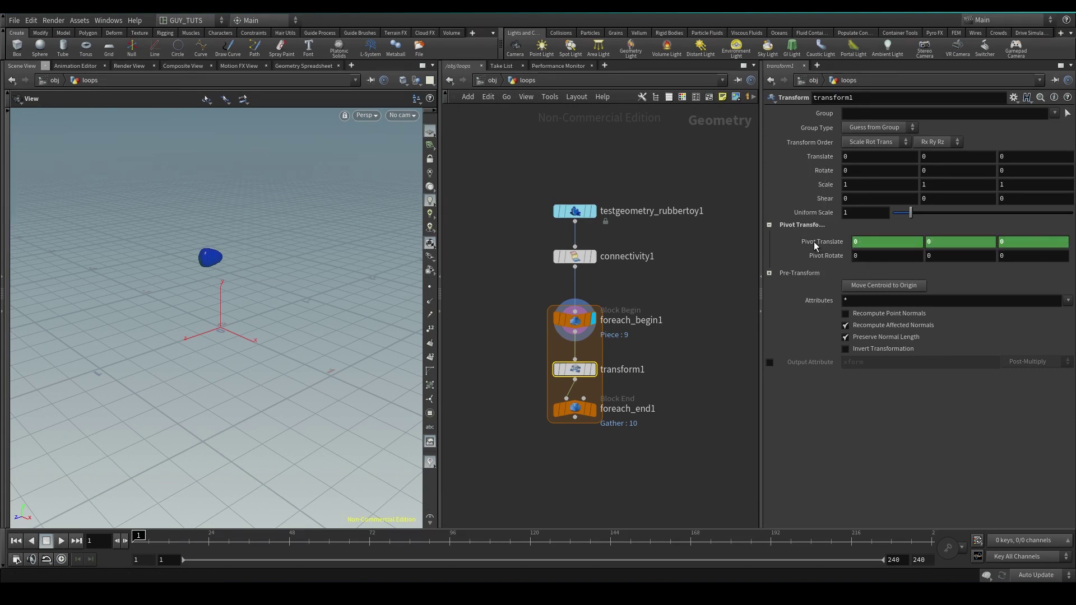
left_click(821, 243)
left_click(816, 244)
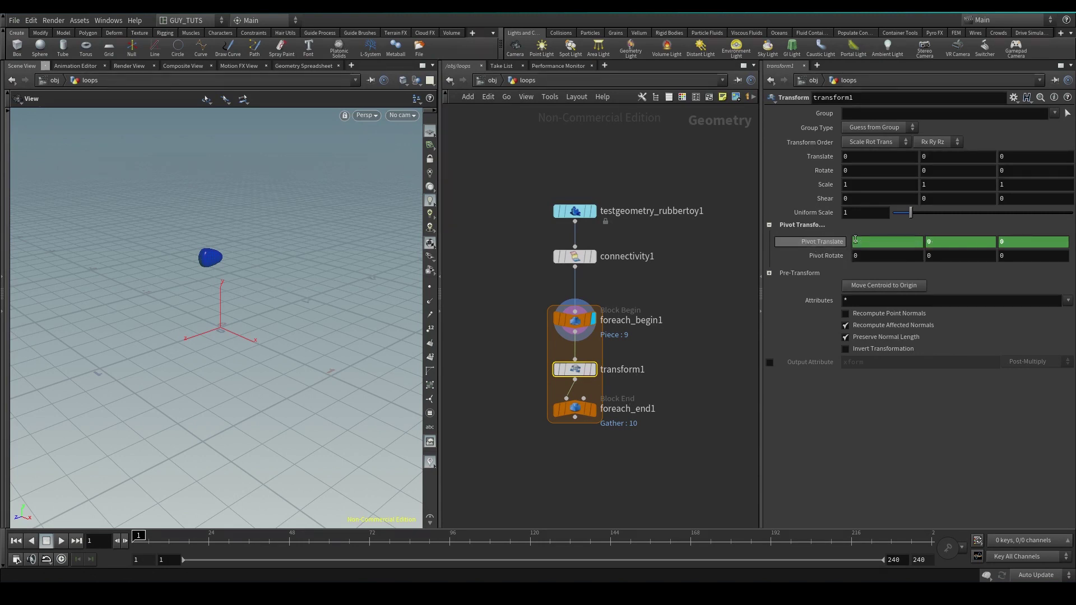
Set Uniform Scale to 0.9, move foreach_end1 lower and display its result
left_click(863, 213)
type("0.9")
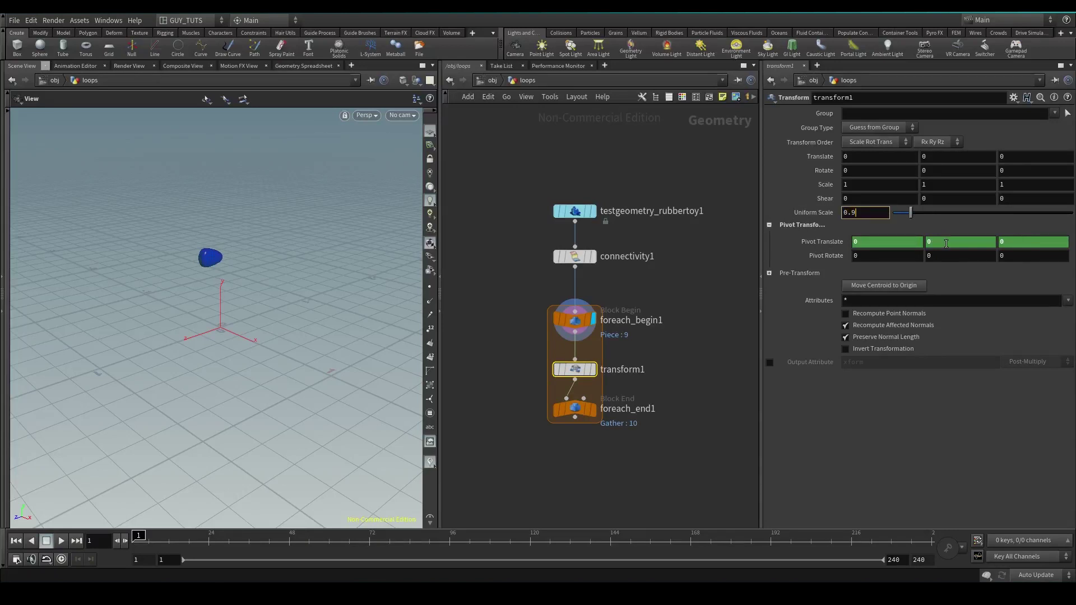
key("Return")
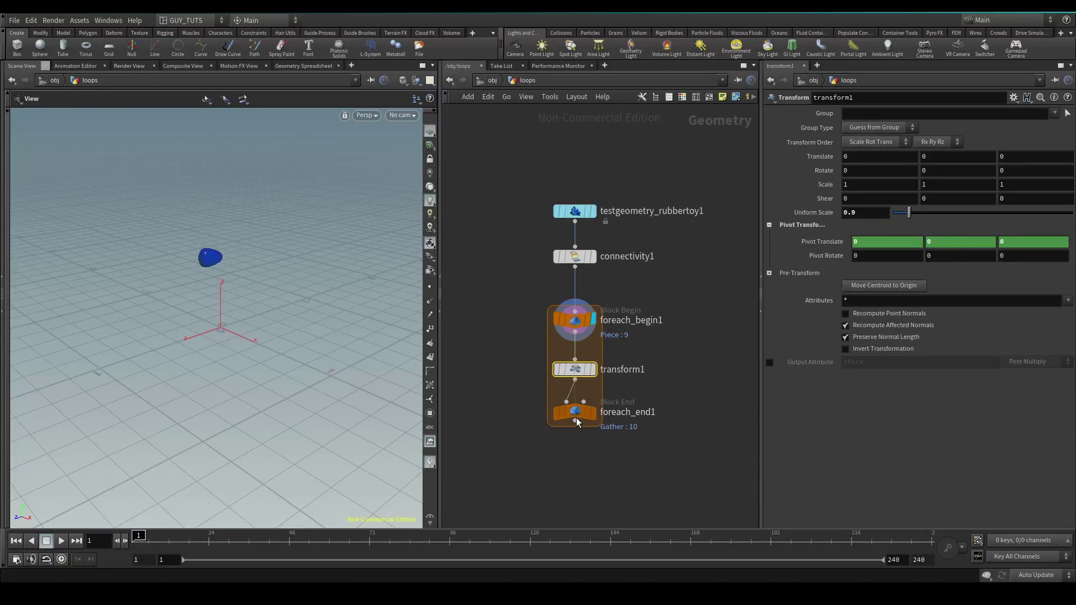
left_click_drag(592, 415, 593, 443)
left_click(593, 438)
Display foreach_end1, template connectivity1 as a ghost wireframe, and orbit around the shrunken pieces
left_click(577, 438)
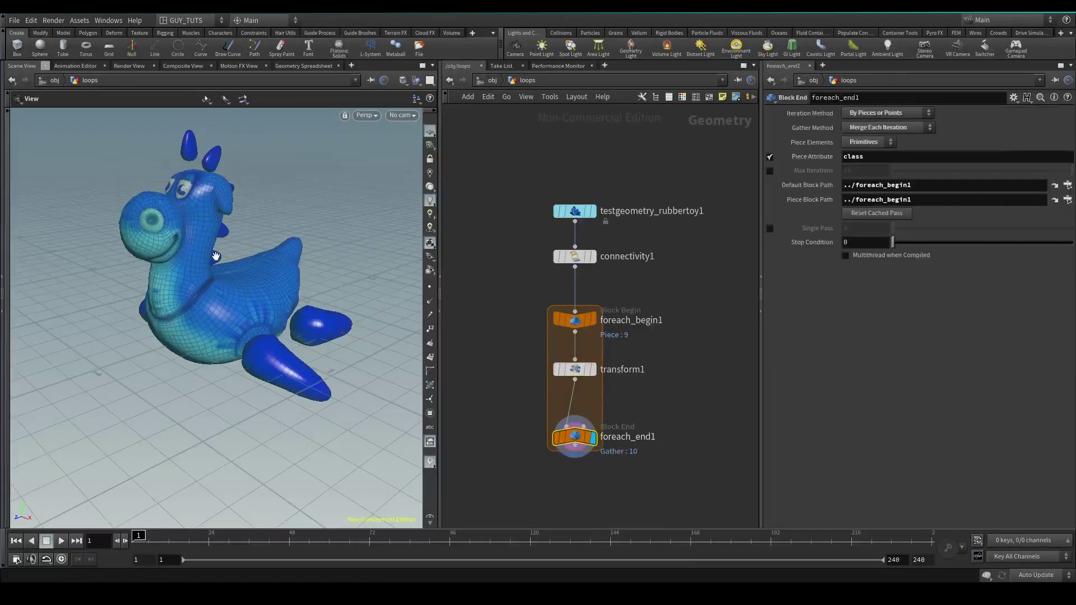
left_click_drag(216, 257, 264, 215)
left_click(589, 257)
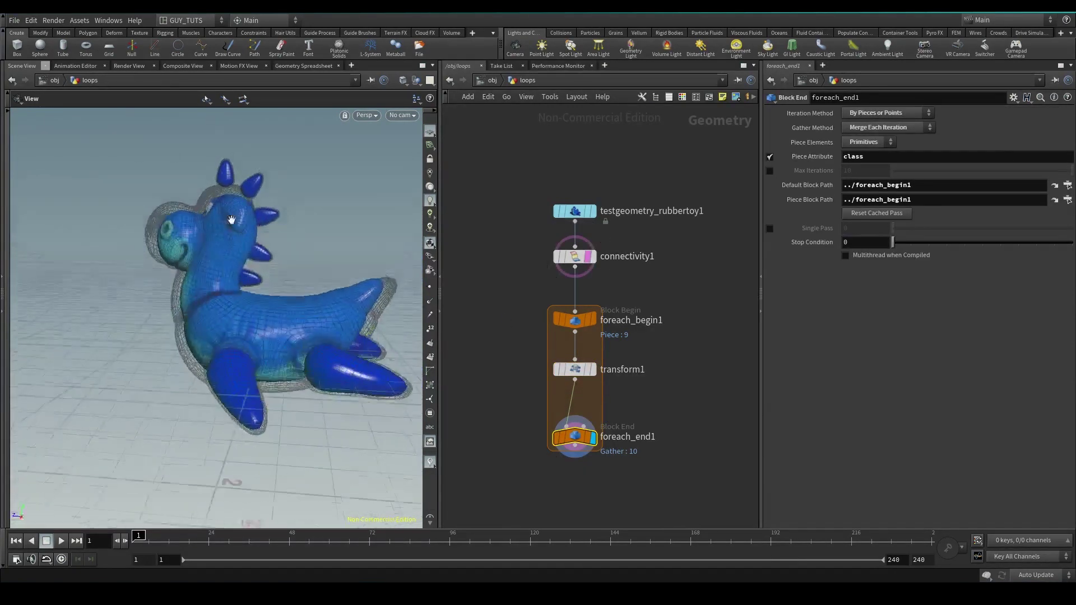
right_click_drag(263, 216, 235, 158)
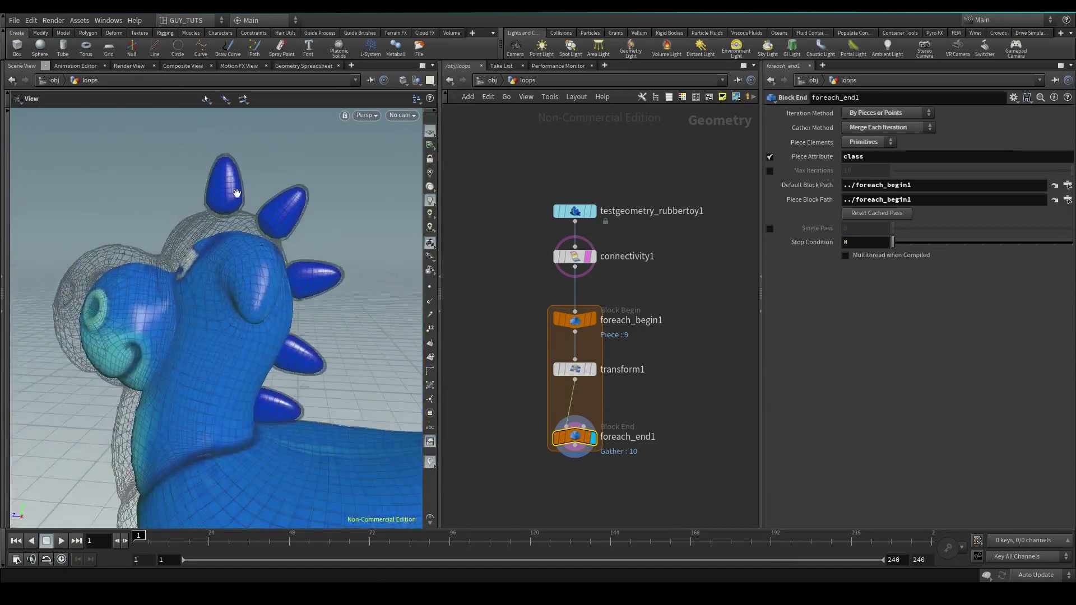
left_click_drag(145, 325, 180, 217)
right_click_drag(179, 216, 350, 388)
right_click_drag(336, 321, 263, 246)
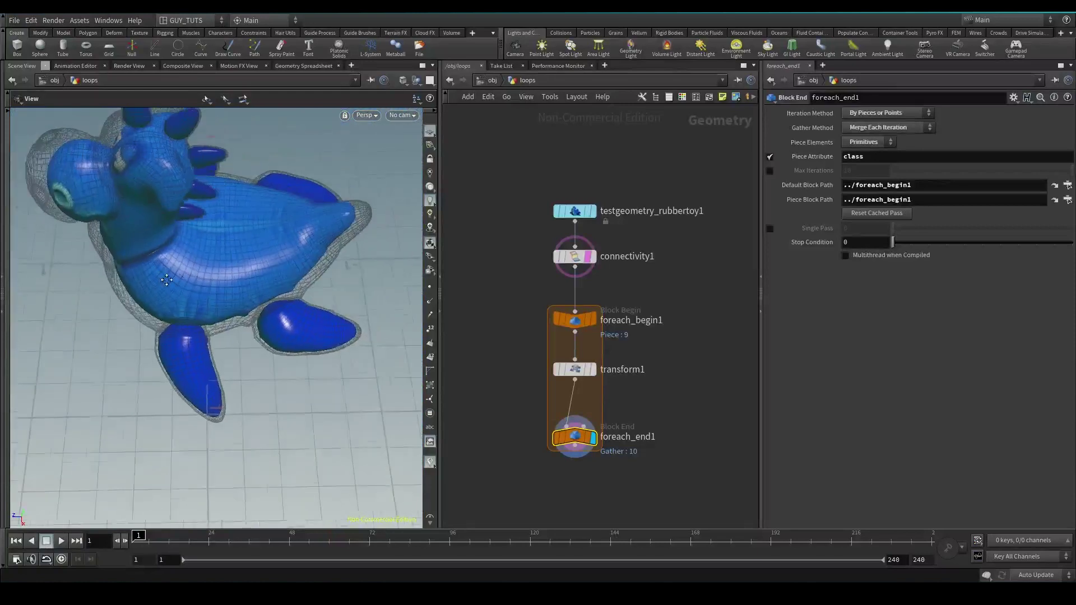
left_click_drag(263, 247, 292, 264)
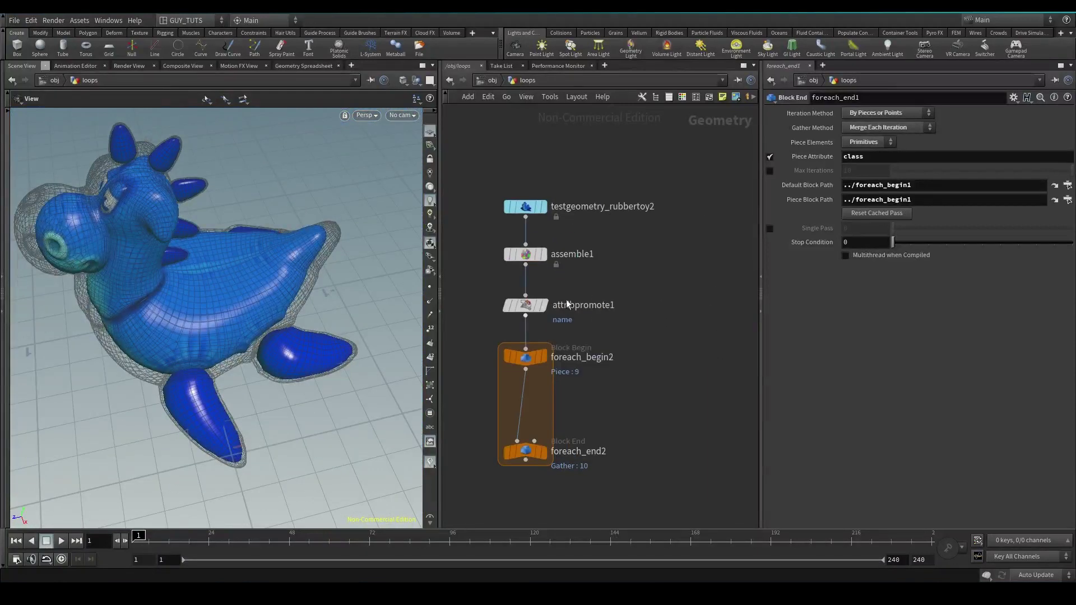
middle_click_drag(571, 280, 641, 277)
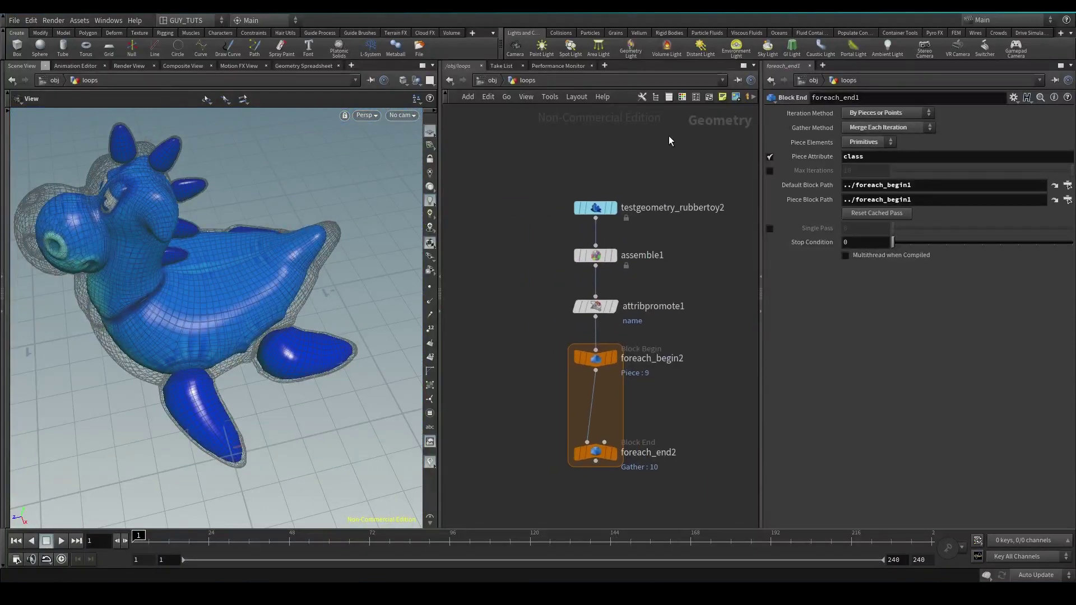
Display assemble1 on the rubbertoy2 chain and compare its geometry info with connectivity1
left_click(595, 208)
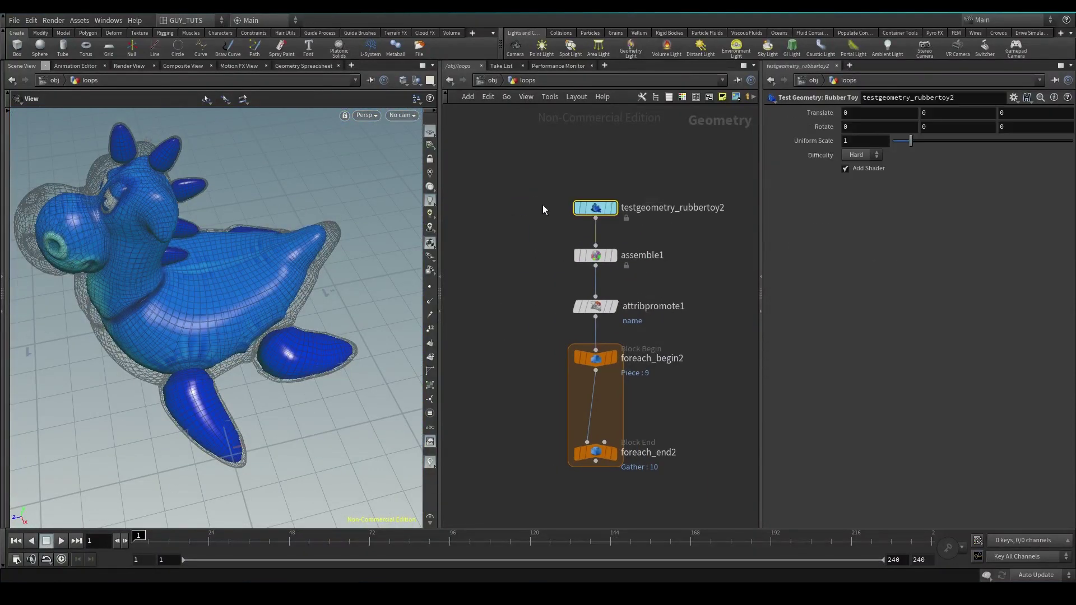
left_click(612, 255)
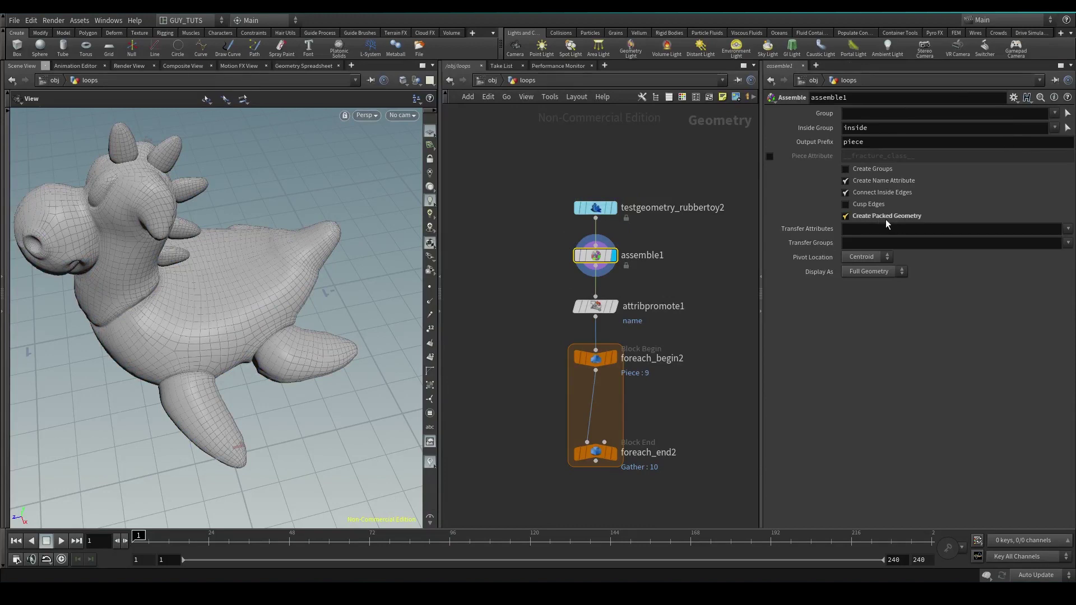
middle_click(595, 257)
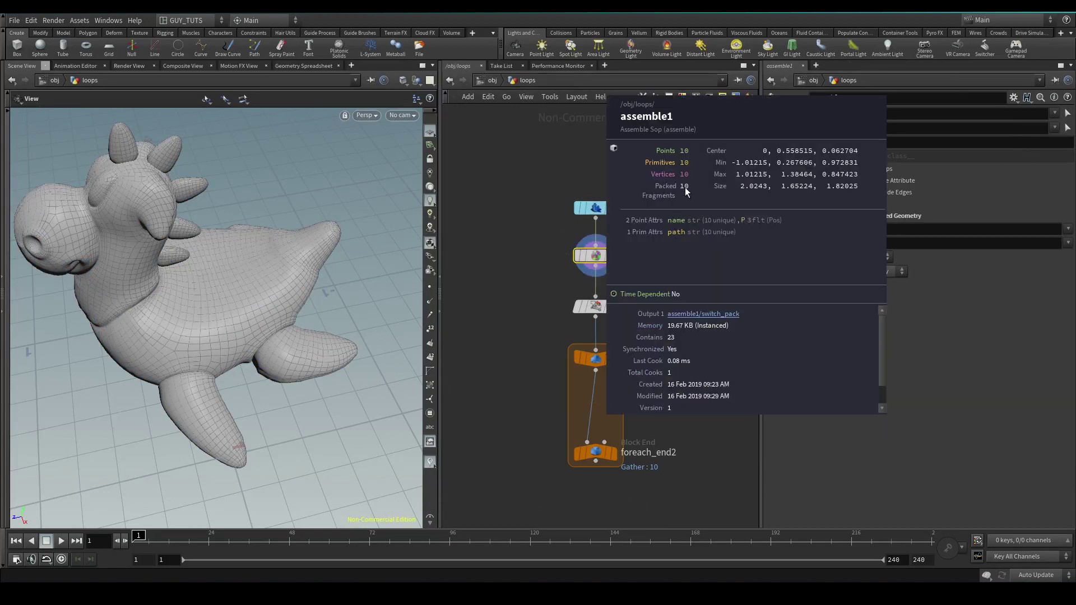
key("1")
middle_click(563, 255)
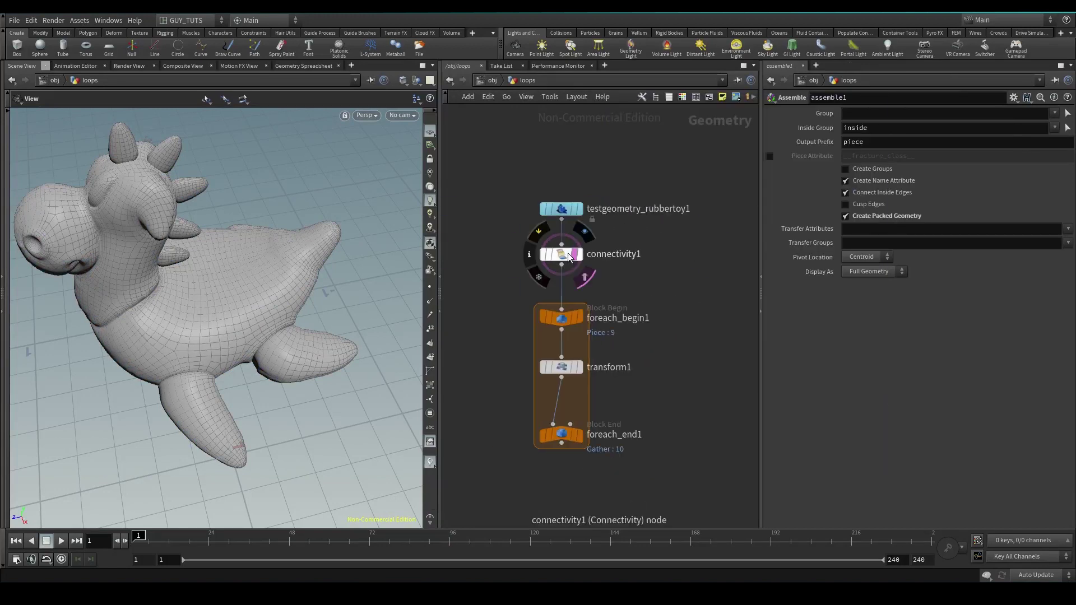
key("2")
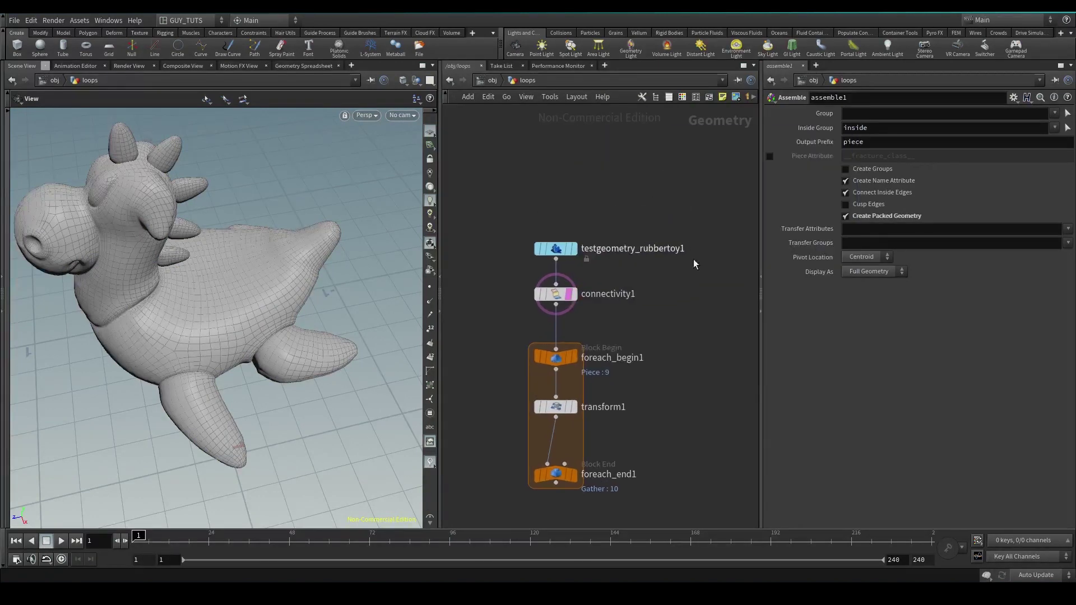
middle_click(577, 235)
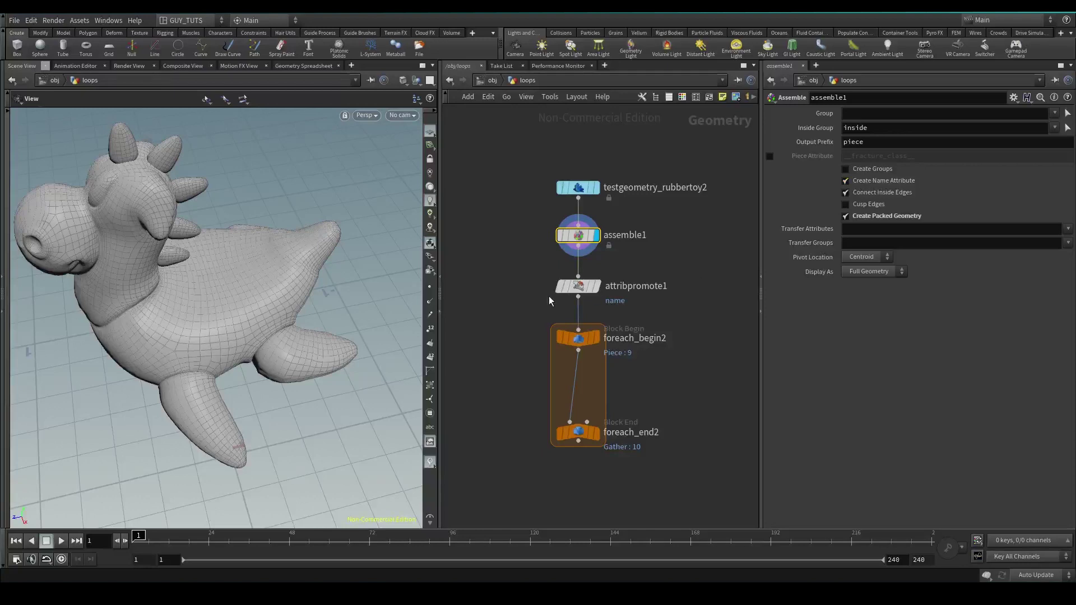
Check the name column in the Geometry Spreadsheet and peek inside assemble1
left_click(305, 67)
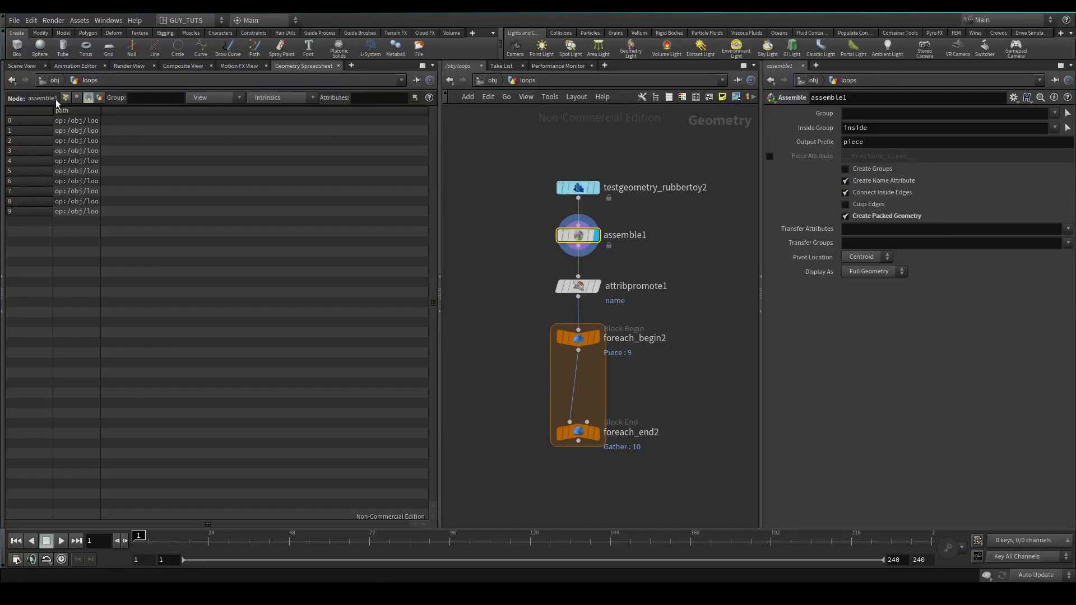
left_click(67, 98)
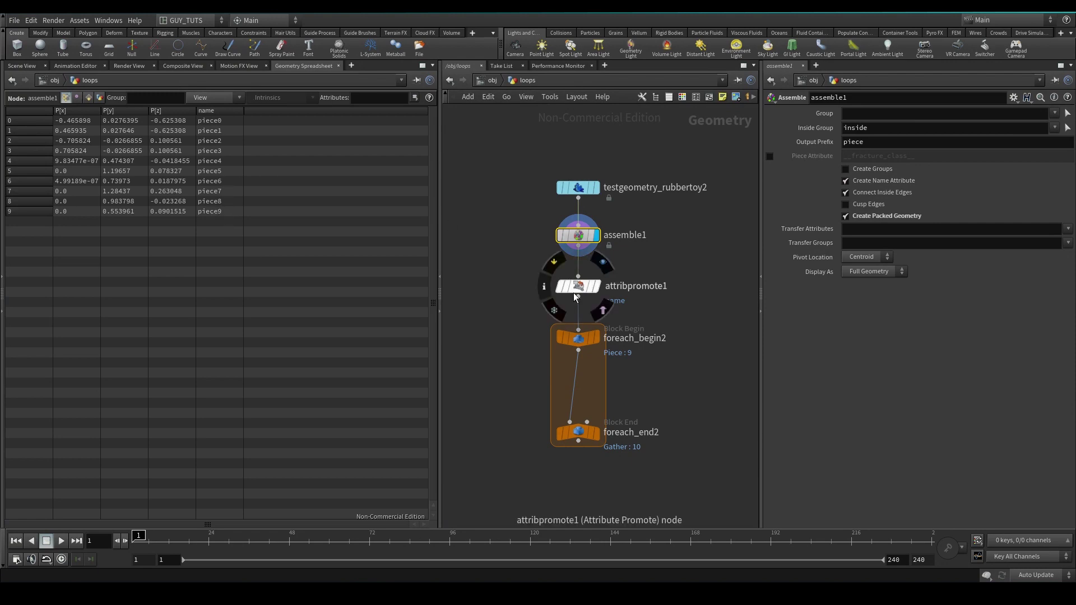
double_click(576, 235)
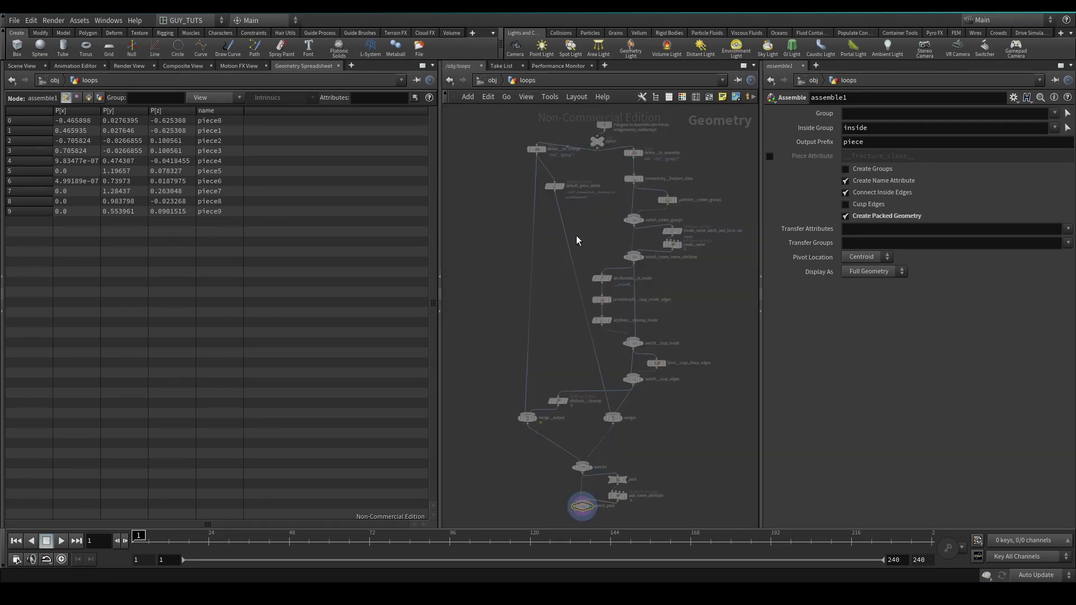
scroll(542, 160, "up", 3)
key("u")
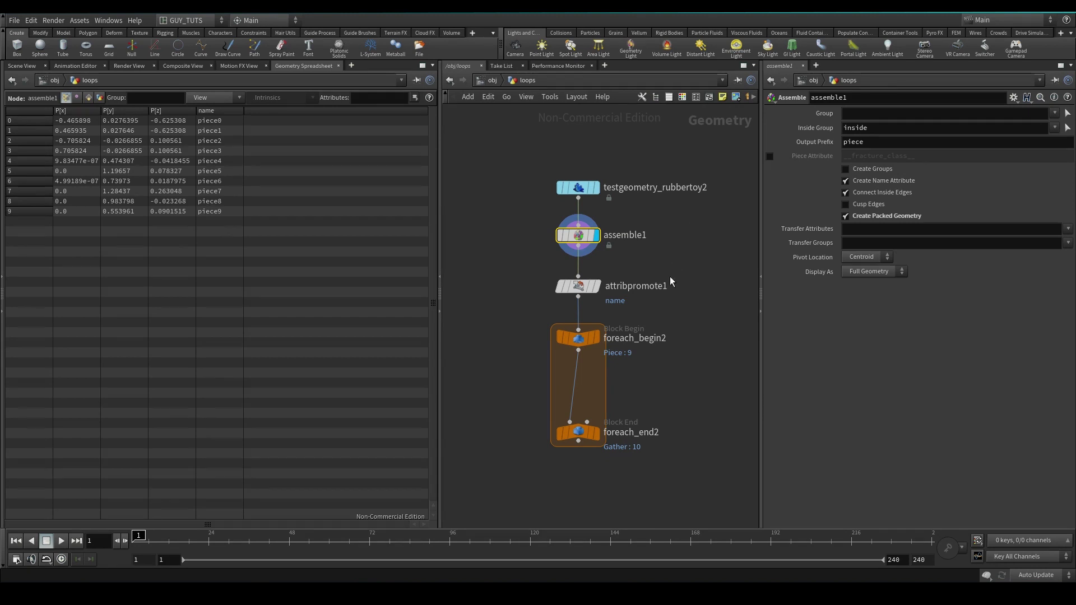
Inspect attribpromote1's info, then select foreach_end2 and return to the 3D view
middle_click_drag(671, 277, 637, 234)
left_click(636, 240)
scroll(631, 253, "up", 3)
middle_click(631, 253)
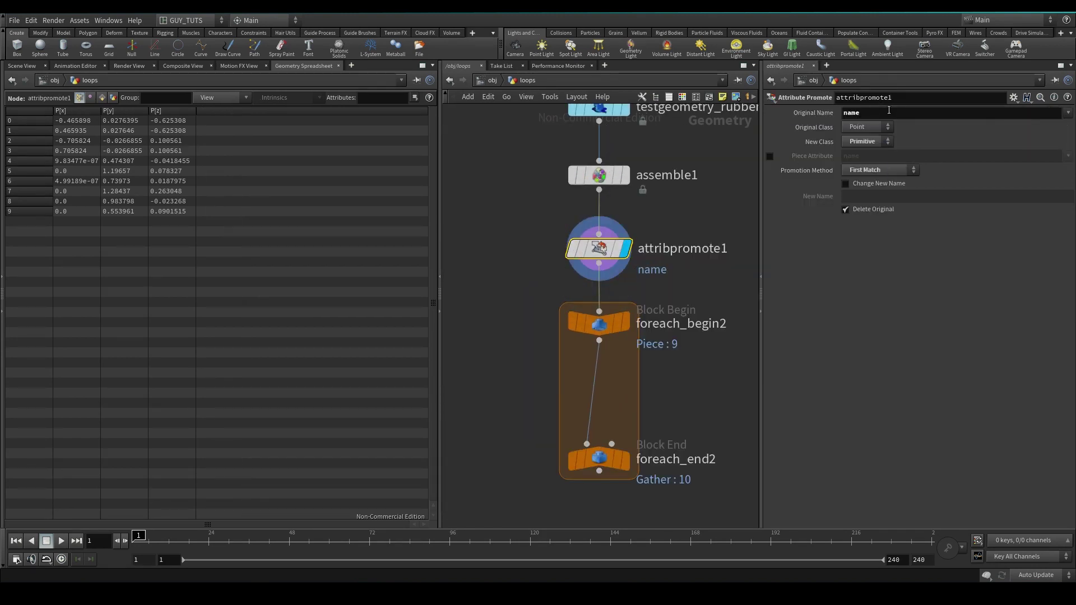
middle_click_drag(694, 305, 682, 213)
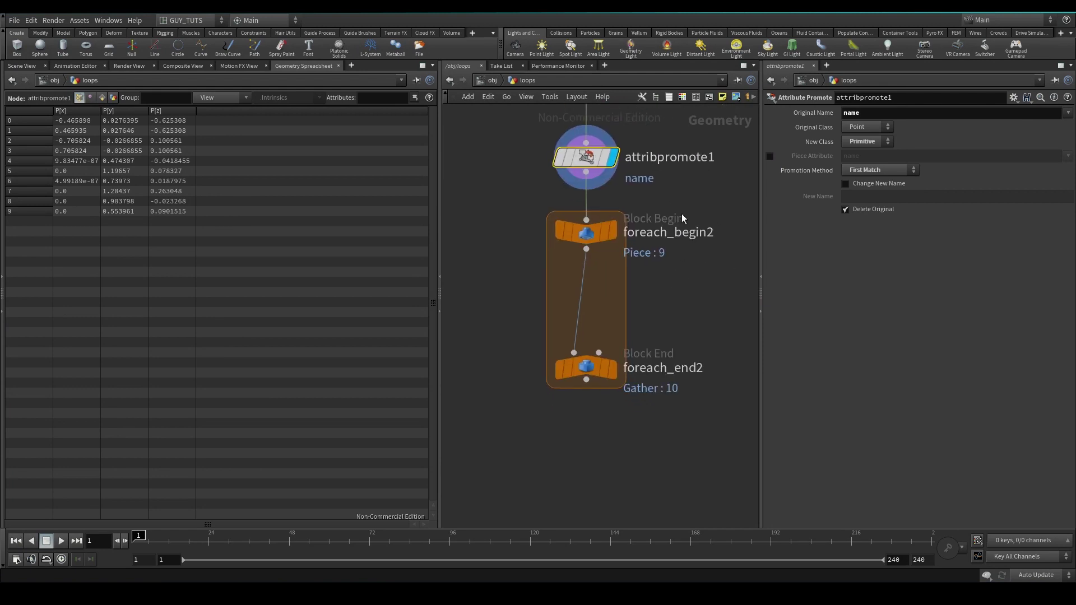
left_click(611, 372)
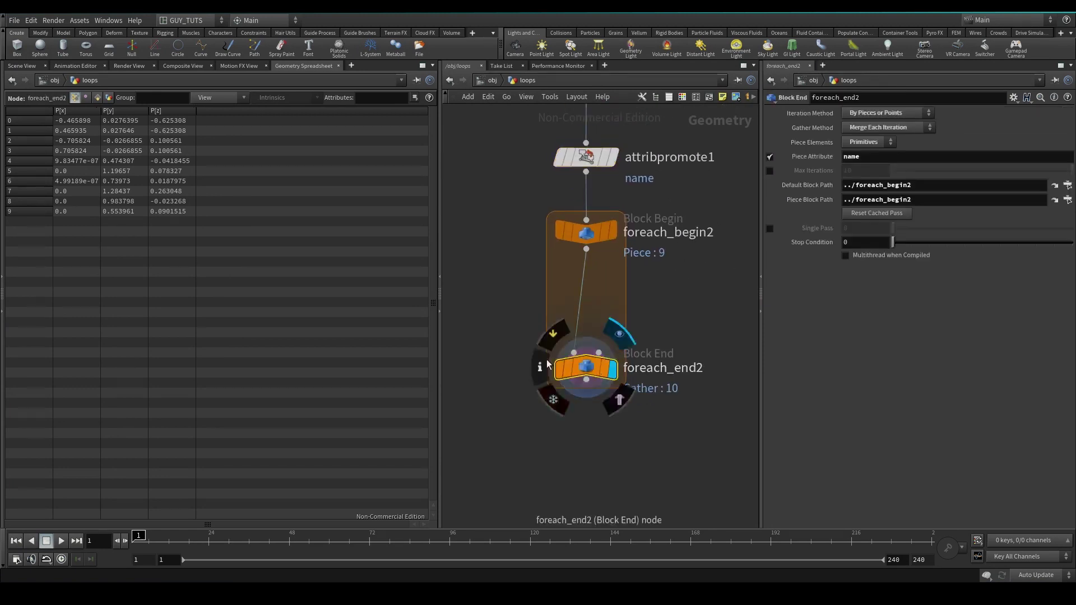
left_click(22, 65)
left_click(613, 231)
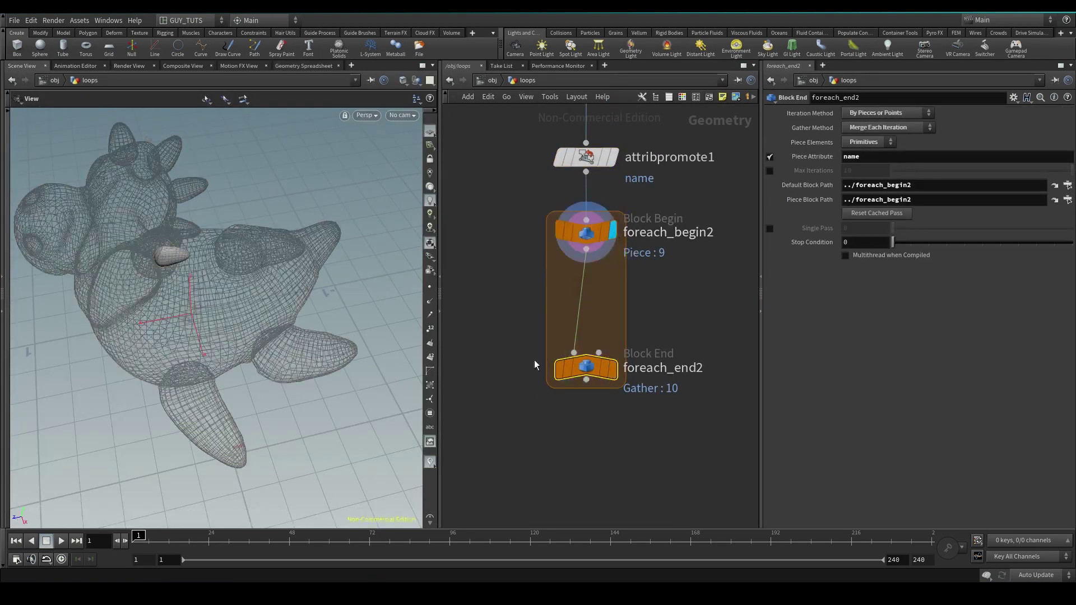
left_click_drag(152, 281, 202, 241)
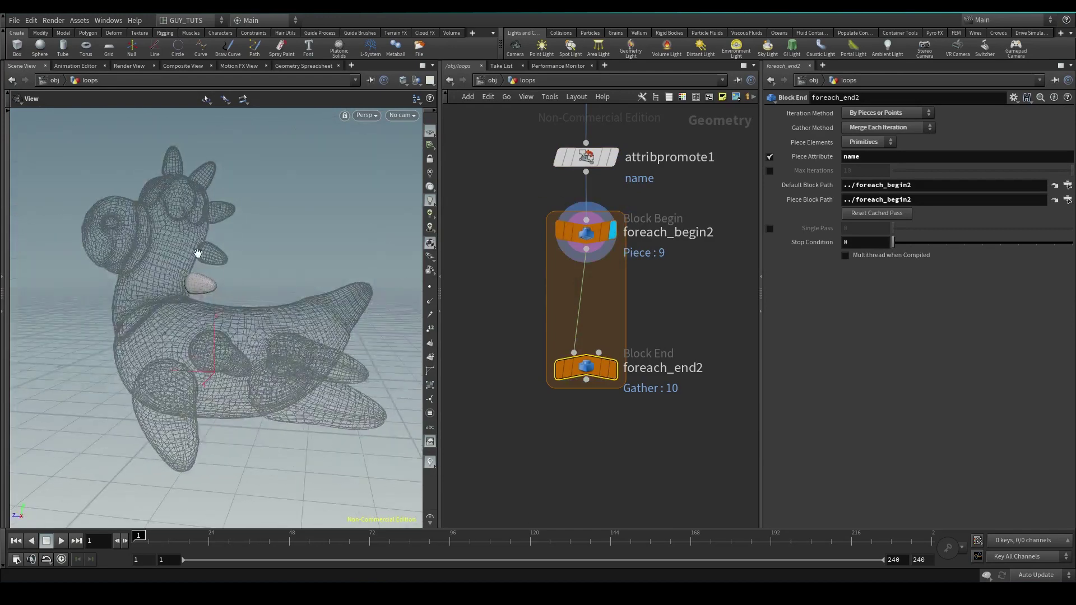
left_click(614, 370)
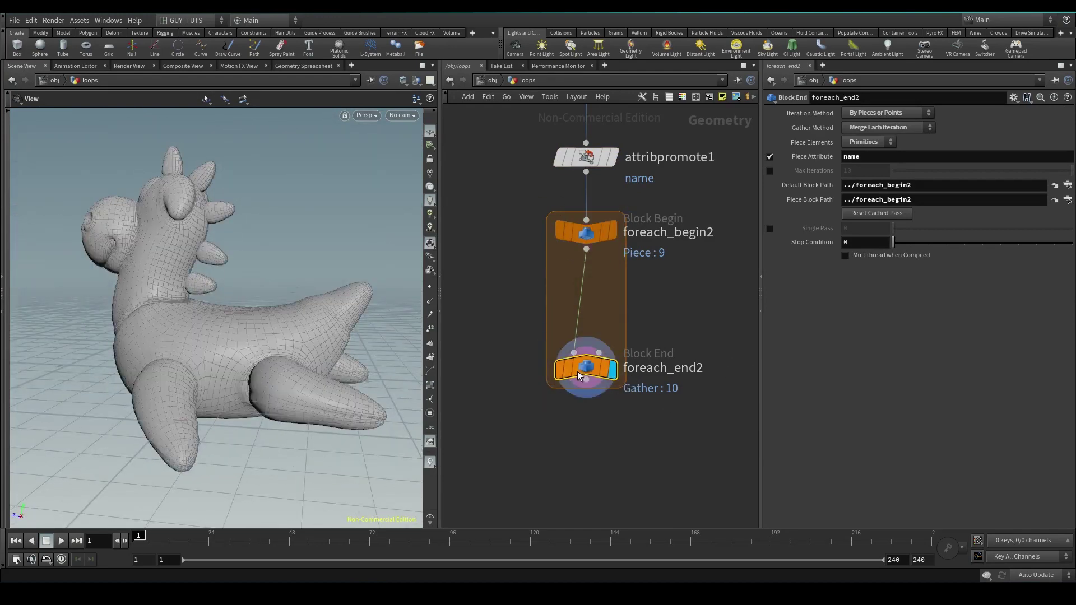
scroll(583, 387, "down", 3)
middle_click_drag(580, 412, 672, 413)
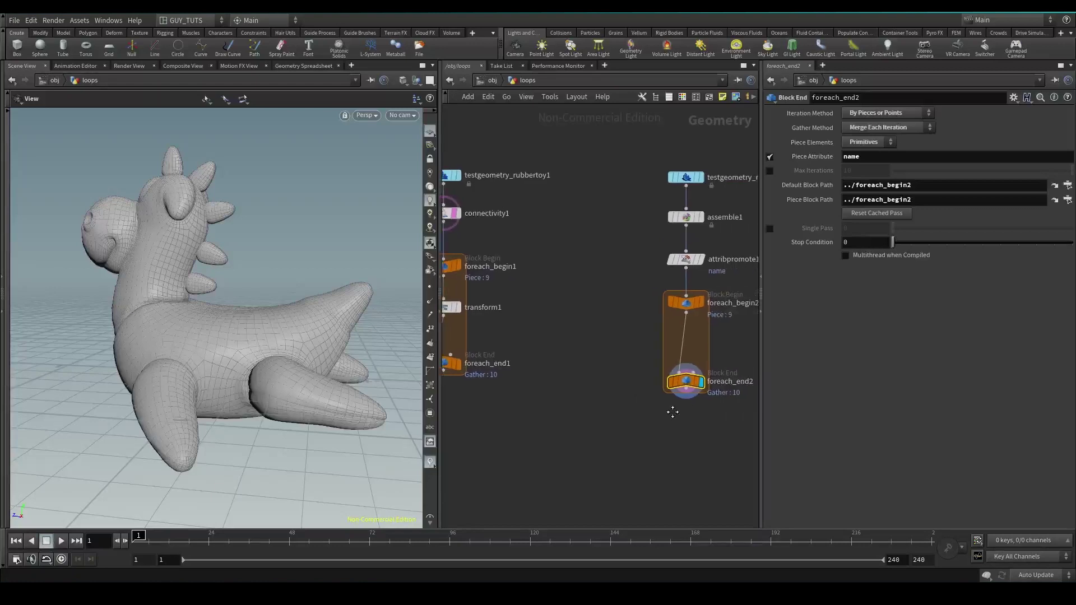
left_click(448, 312)
key("ctrl+c")
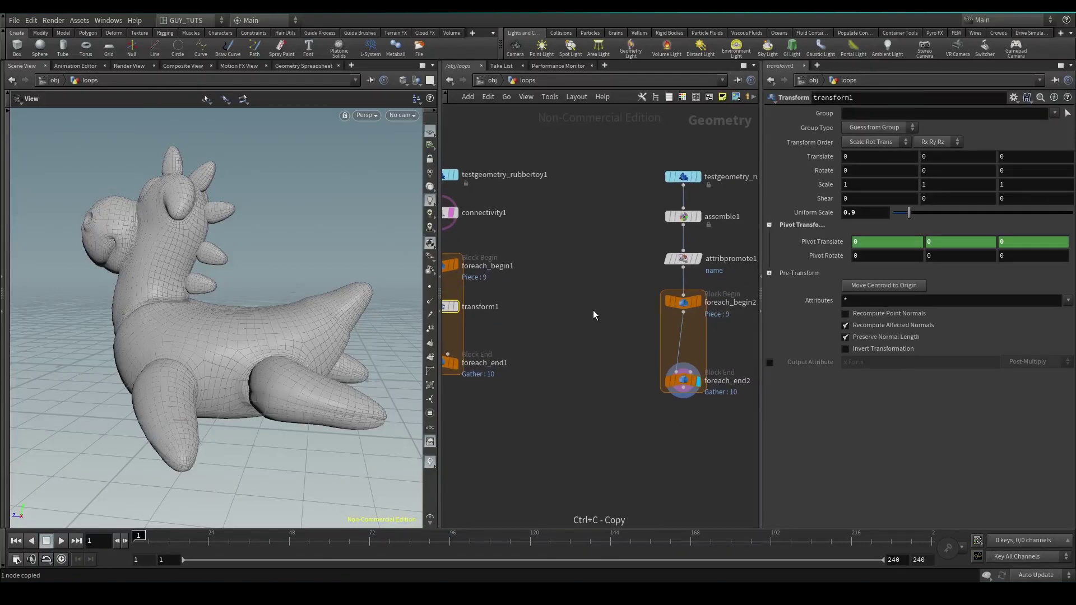
key("ctrl+v")
left_click(683, 342)
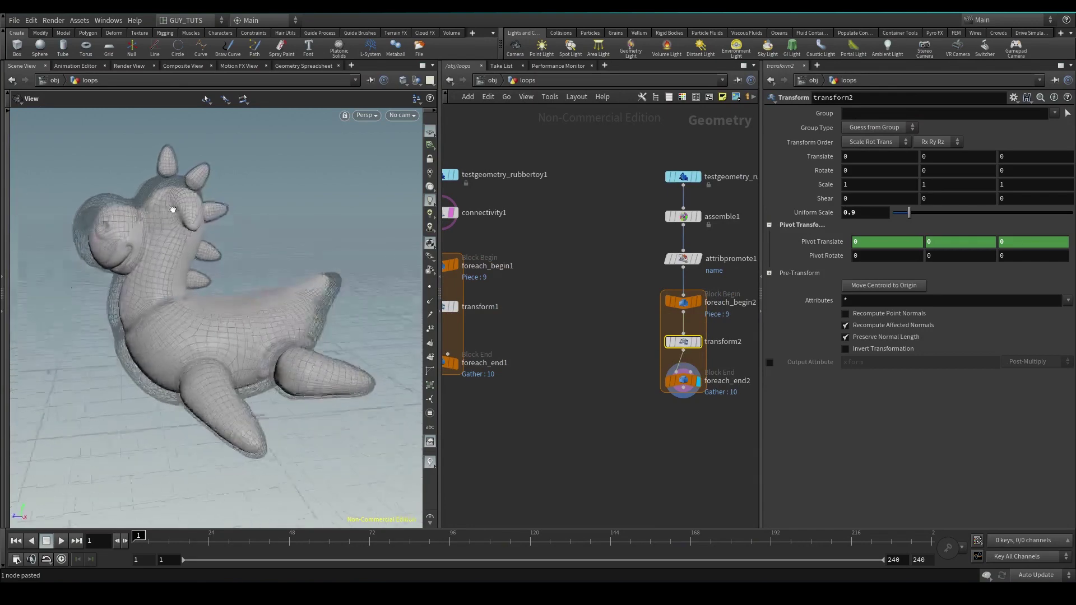
middle_click_drag(635, 332, 563, 257)
scroll(589, 269, "up", 3)
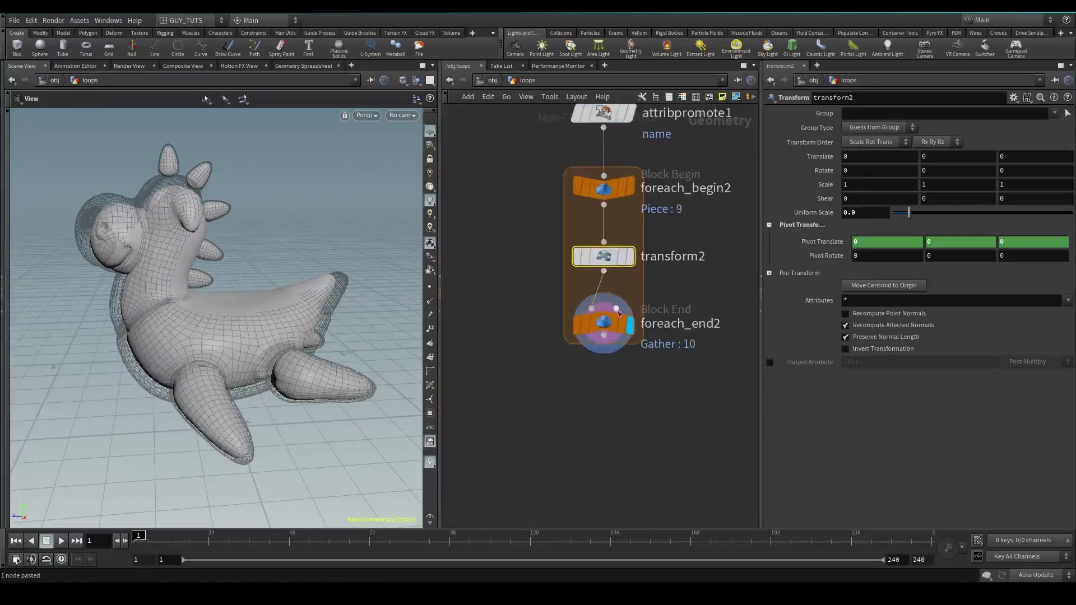
middle_click(604, 328)
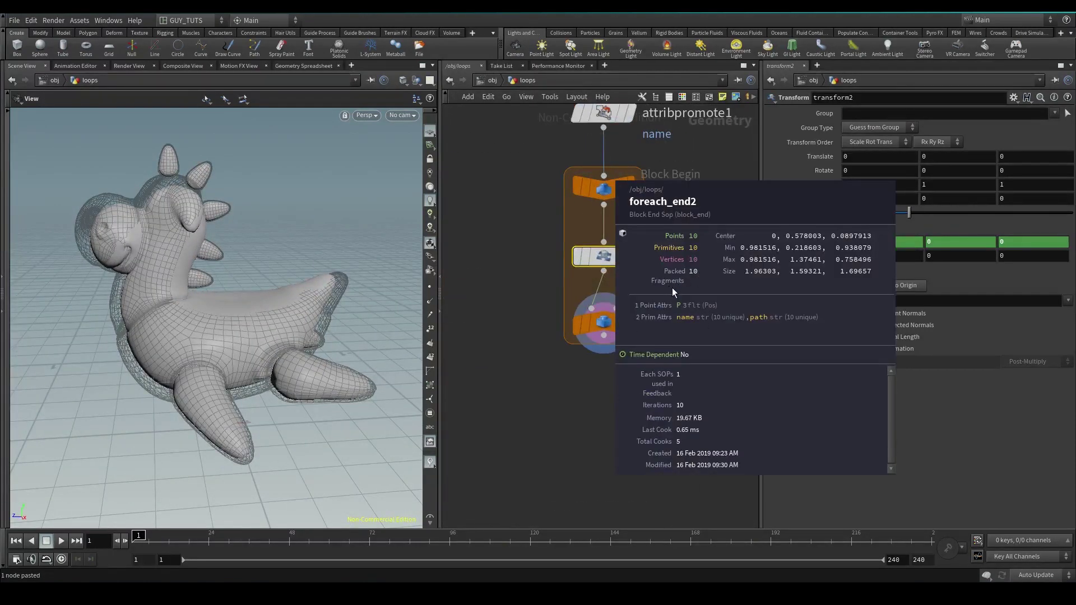
middle_click_drag(475, 286, 624, 312)
scroll(624, 312, "down", 2)
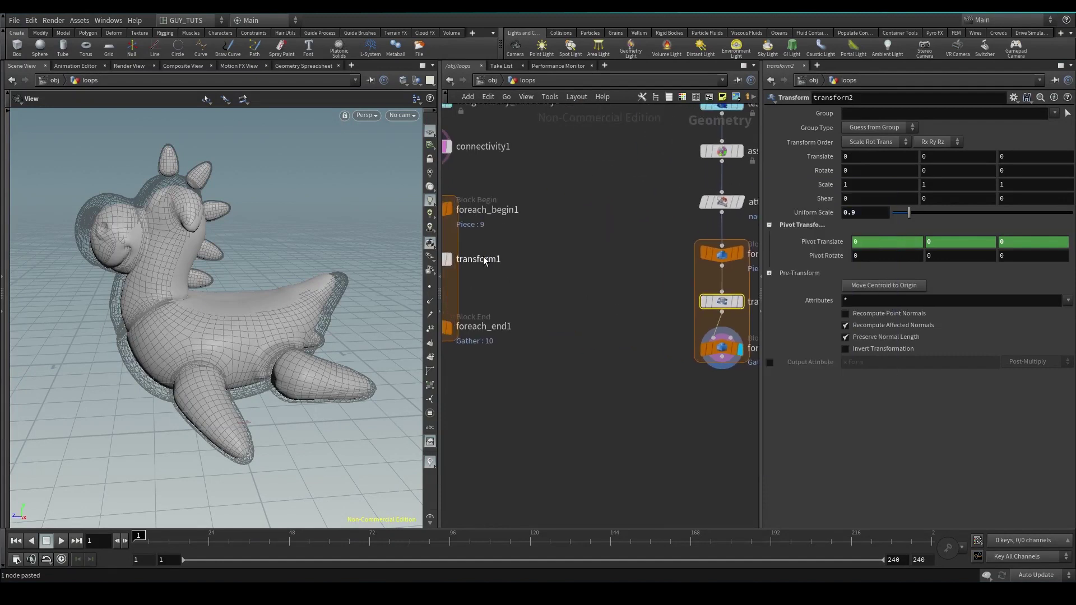
middle_click_drag(486, 261, 393, 253)
scroll(610, 295, "up", 2)
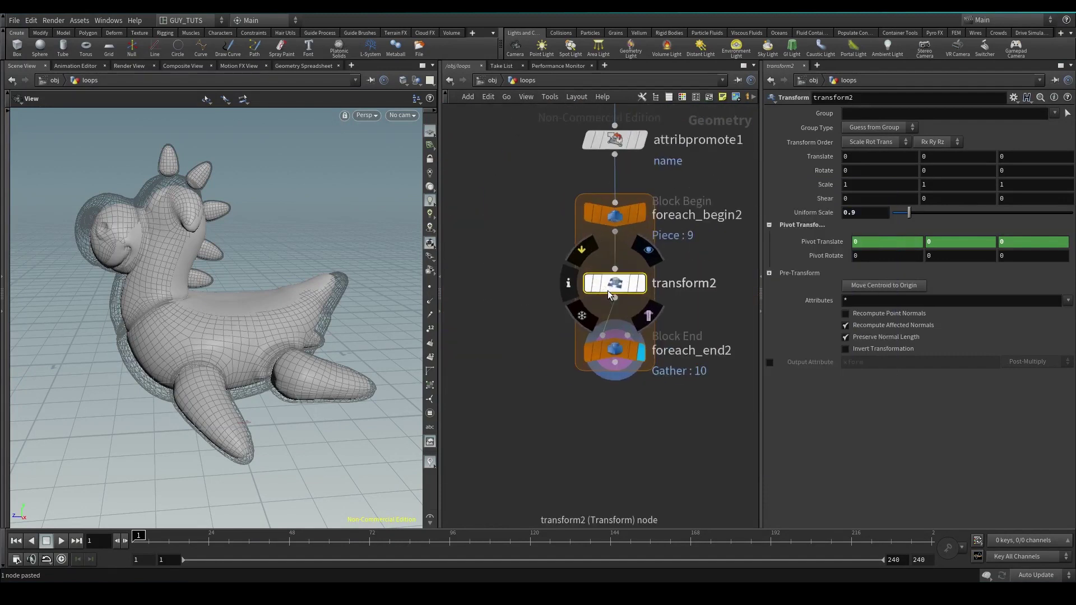
scroll(610, 295, "up", 1)
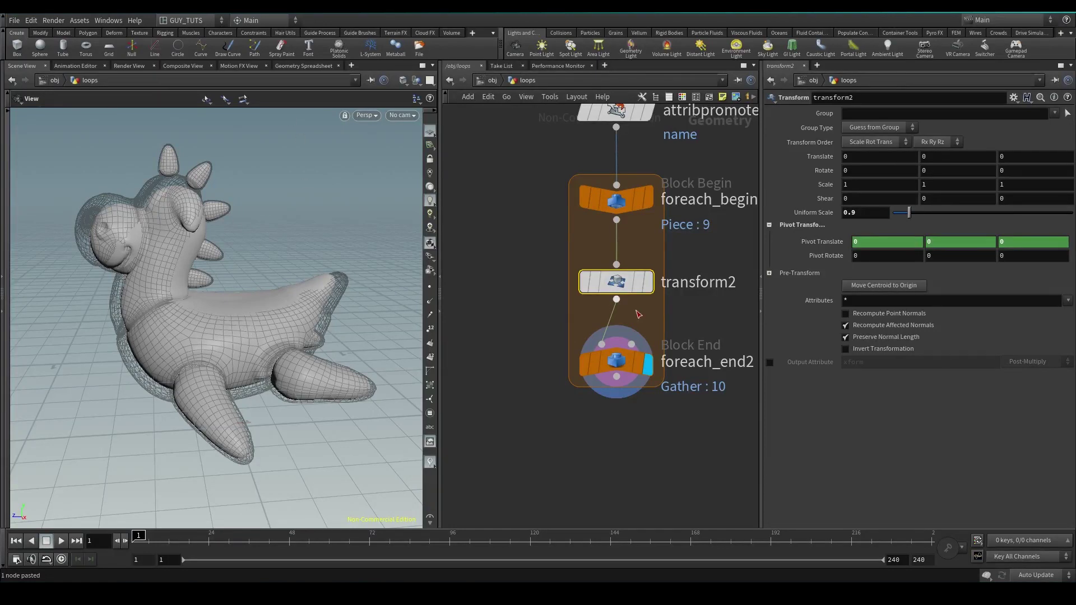
scroll(557, 410, "down", 6)
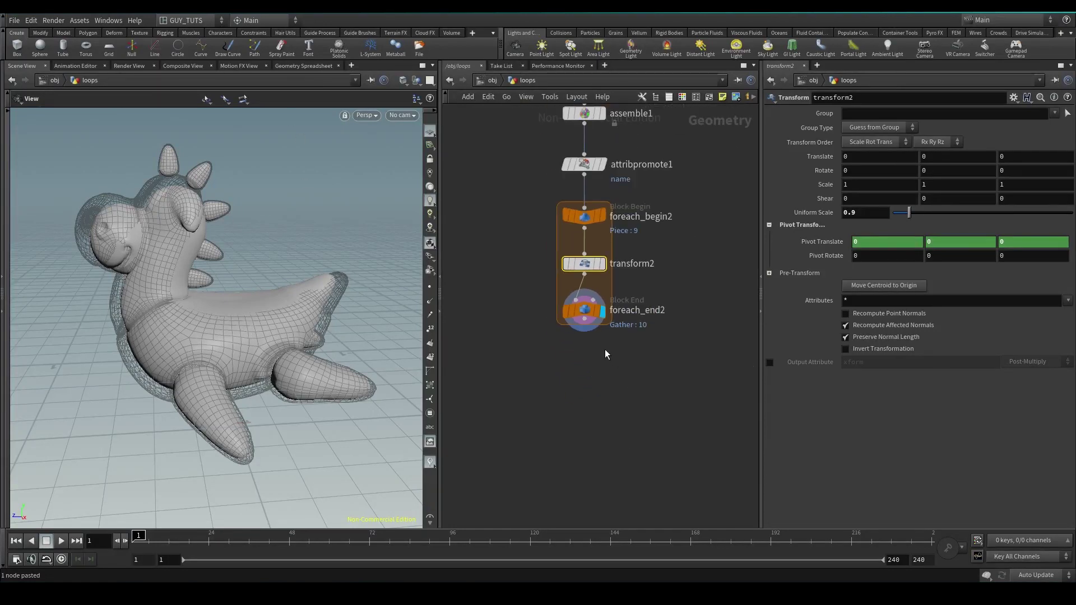
left_click(482, 290)
Add a For-Each Named Primitive loop in empty network space
middle_click_drag(654, 278, 589, 308)
key("Tab")
type("foreach")
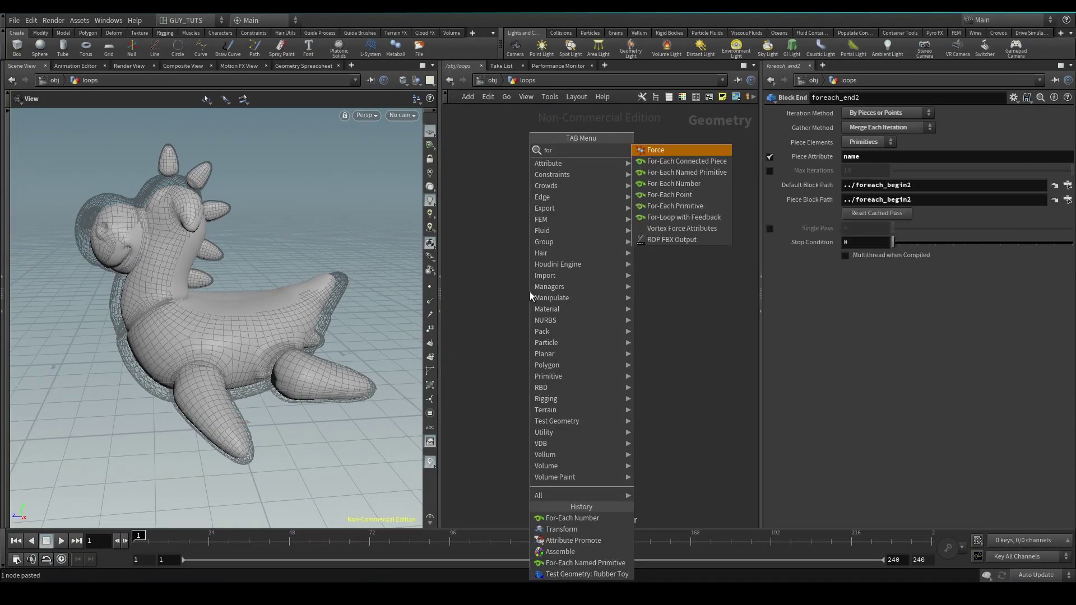
key("Down")
key("Return")
left_click(529, 292)
left_click_drag(531, 296, 568, 243)
Check foreach_begin3 keeps Fetch Piece or Point, reposition it, and duplicate it
left_click_drag(633, 202, 503, 271)
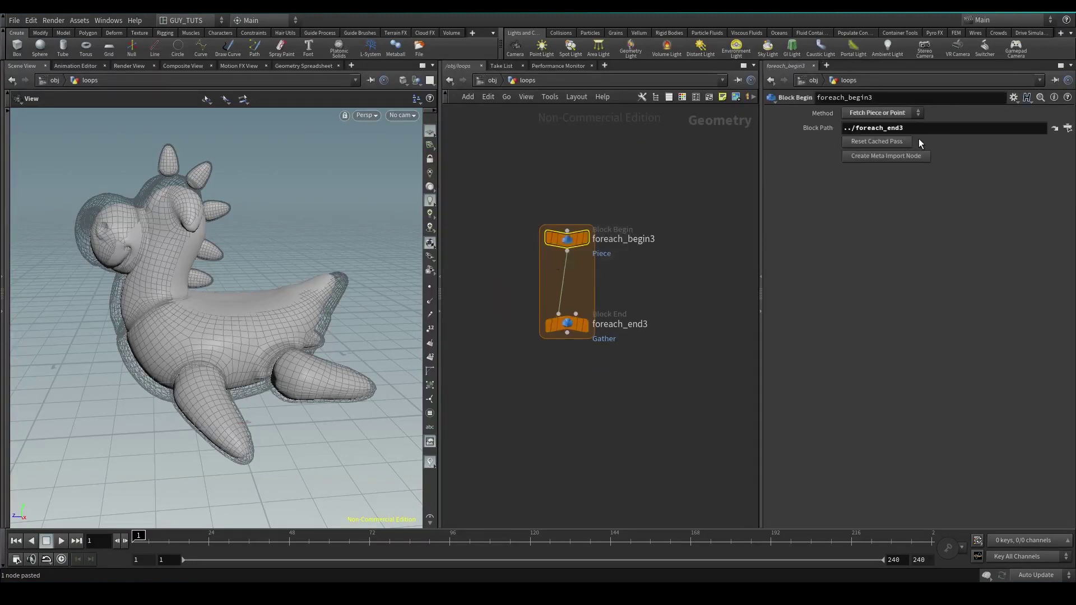
left_click(878, 113)
left_click(878, 113)
mouse_move(566, 331)
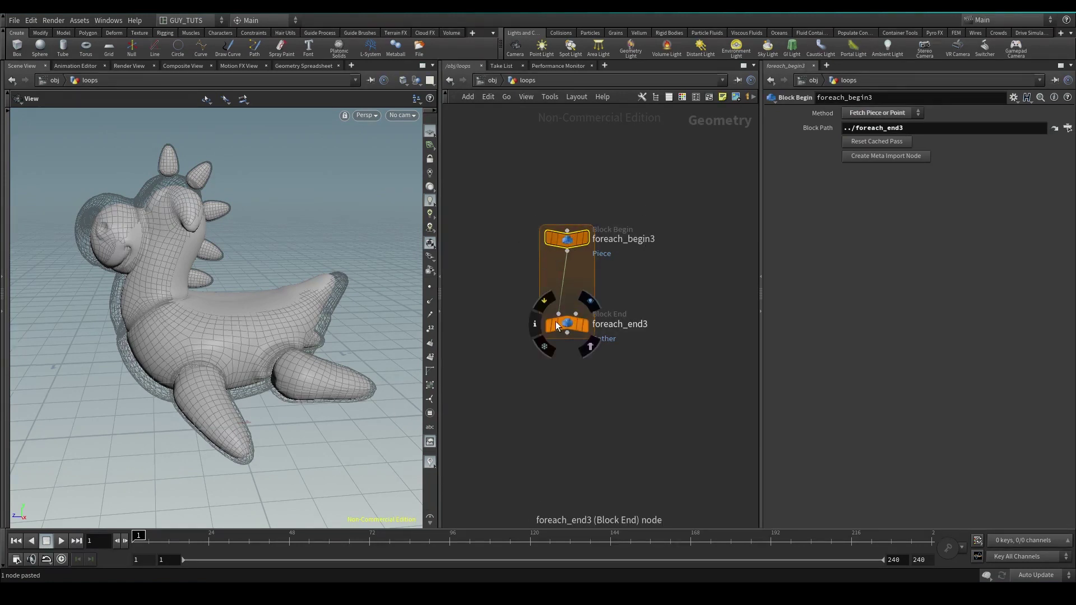
triple_click(925, 124)
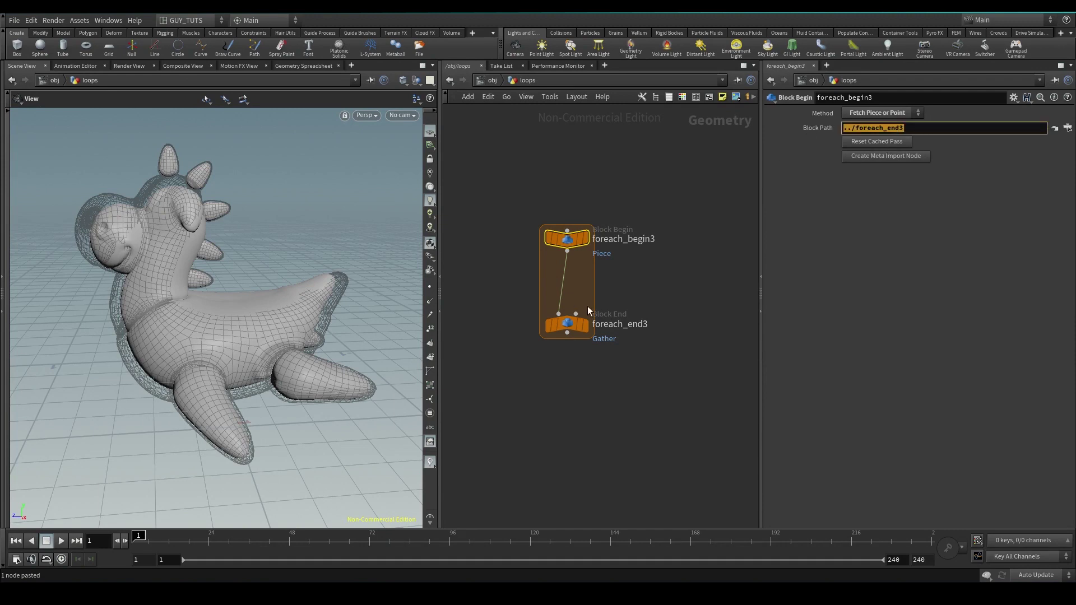
left_click_drag(567, 238, 534, 228)
key("ctrl+v")
key("ctrl+v")
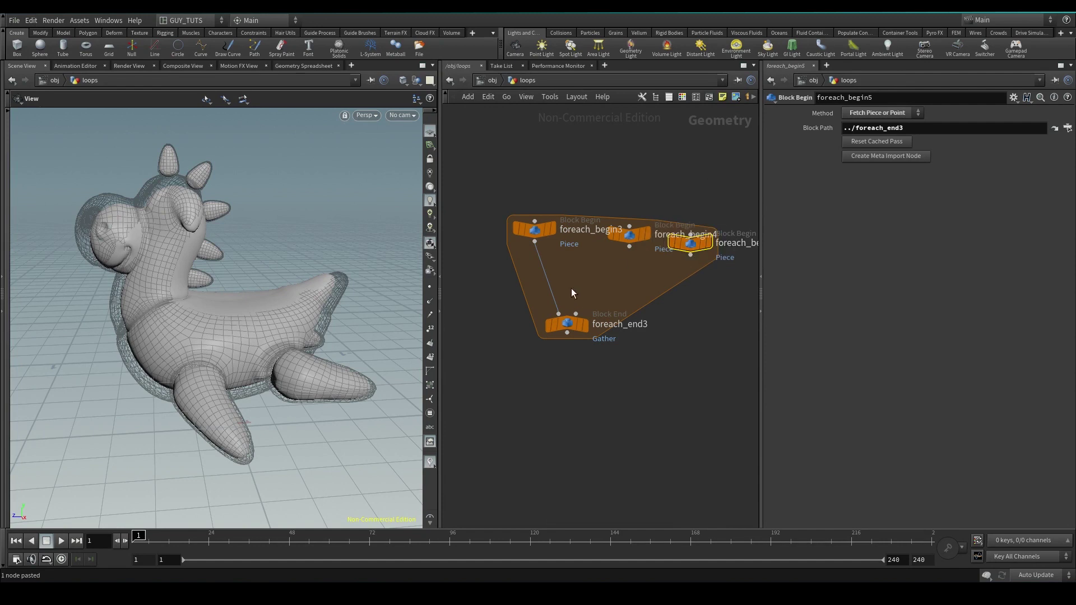
Delete the extra block begin copies and align foreach_begin3 above foreach_end3
left_click(567, 328)
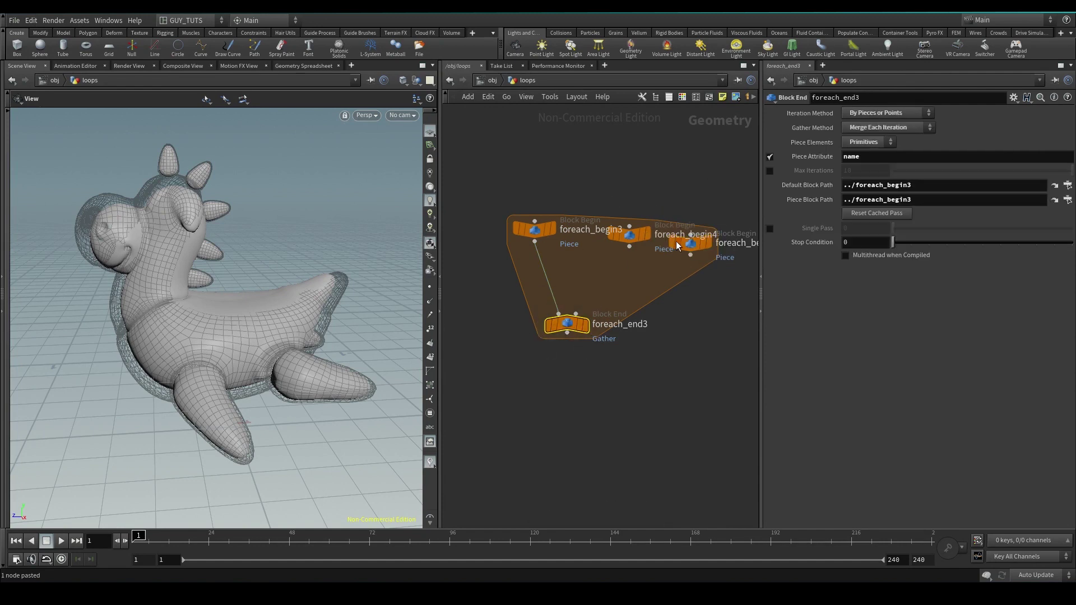
left_click_drag(558, 316, 557, 328)
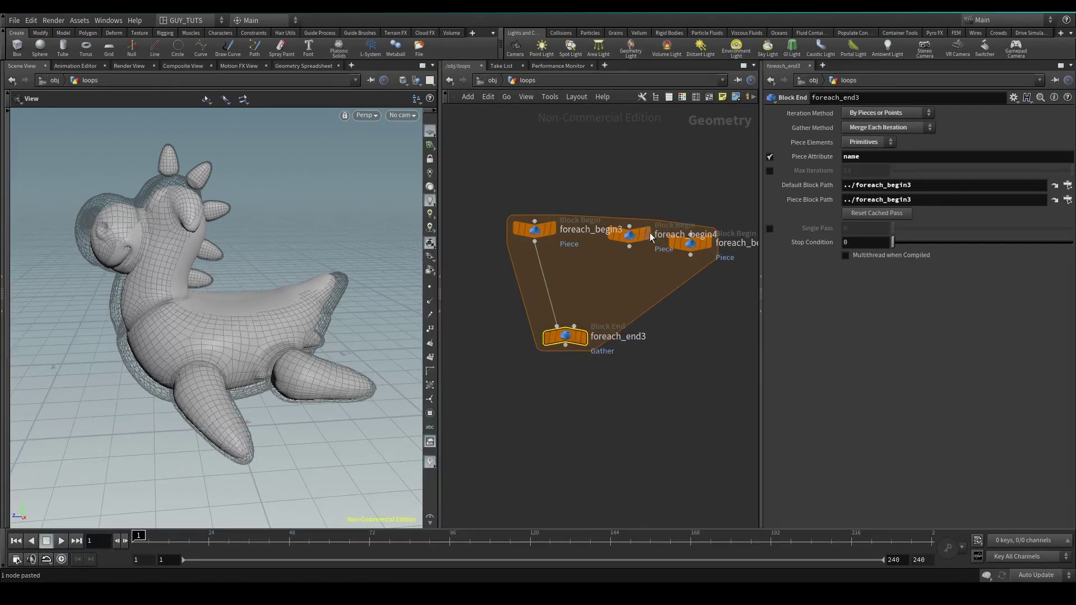
left_click_drag(707, 182, 626, 255)
key("Delete")
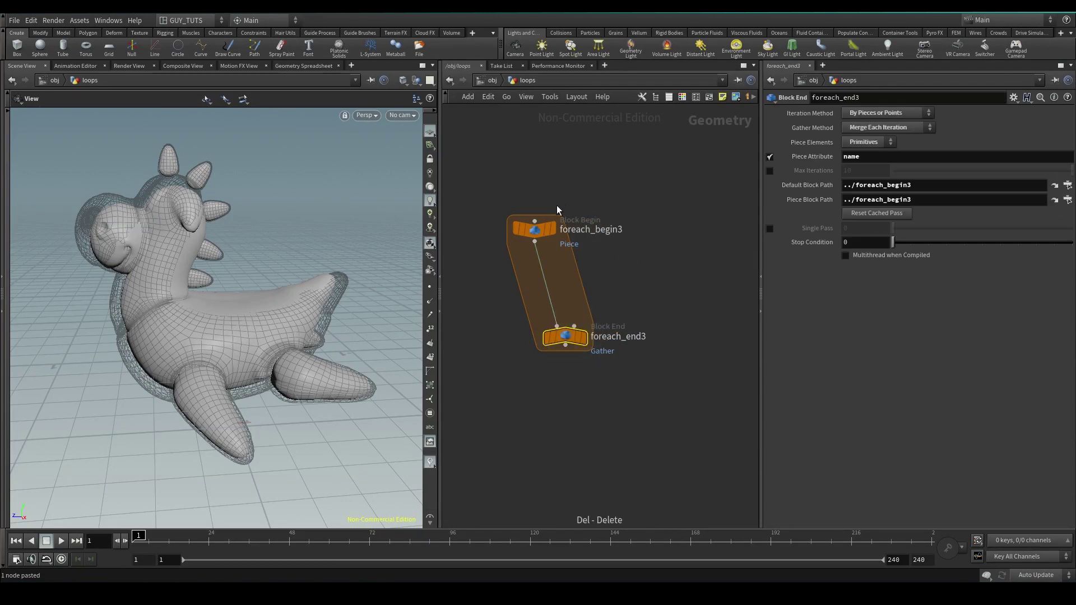
left_click_drag(535, 229, 565, 229)
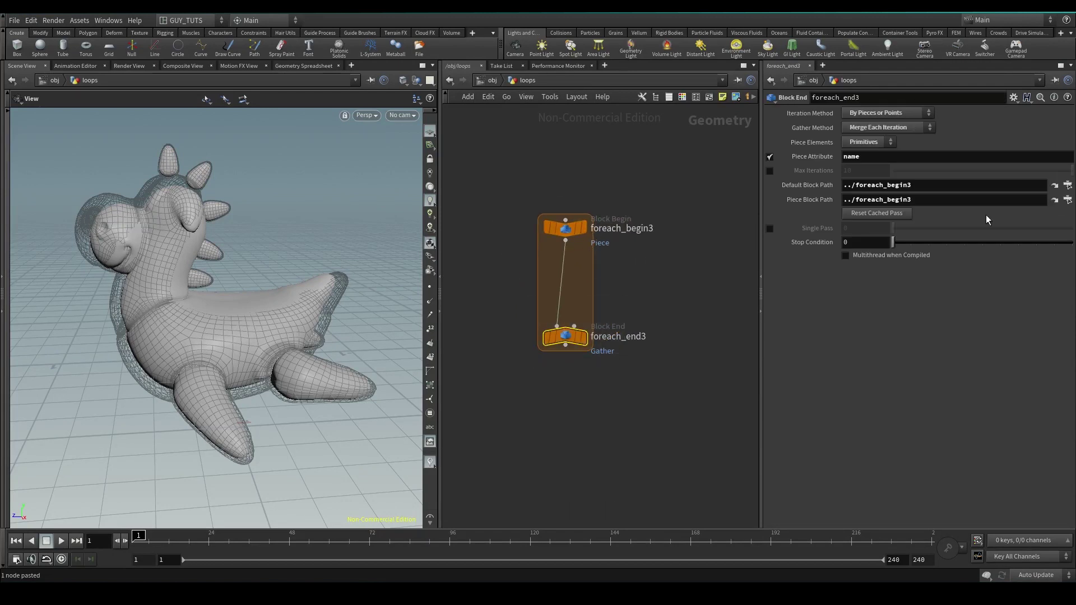
double_click(852, 157)
Turn off Piece Attribute and set foreach_end3's Iteration Method to By Count
left_click(893, 113)
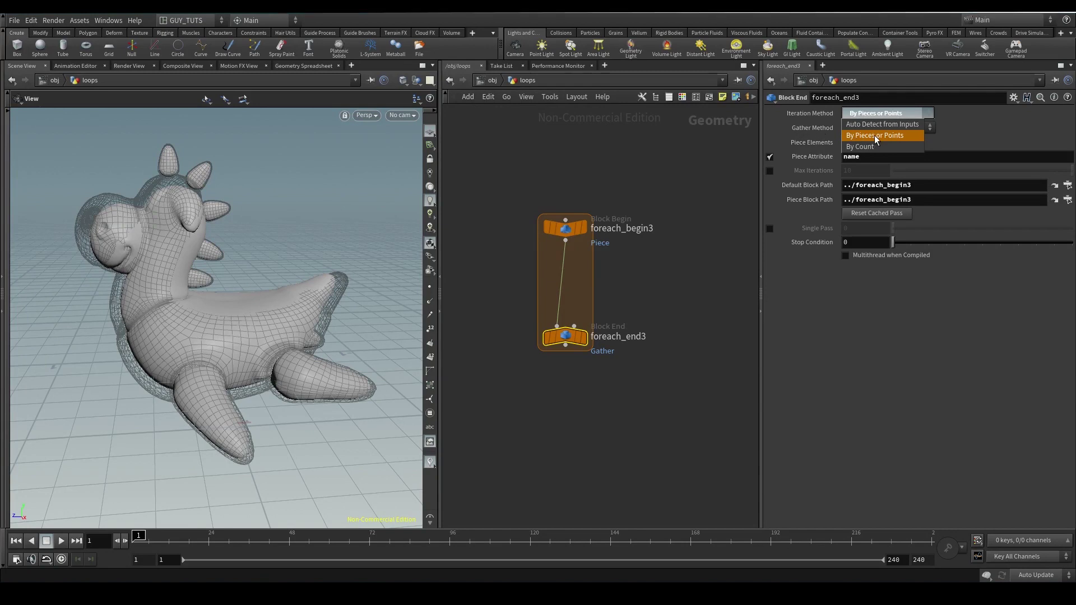
left_click(877, 138)
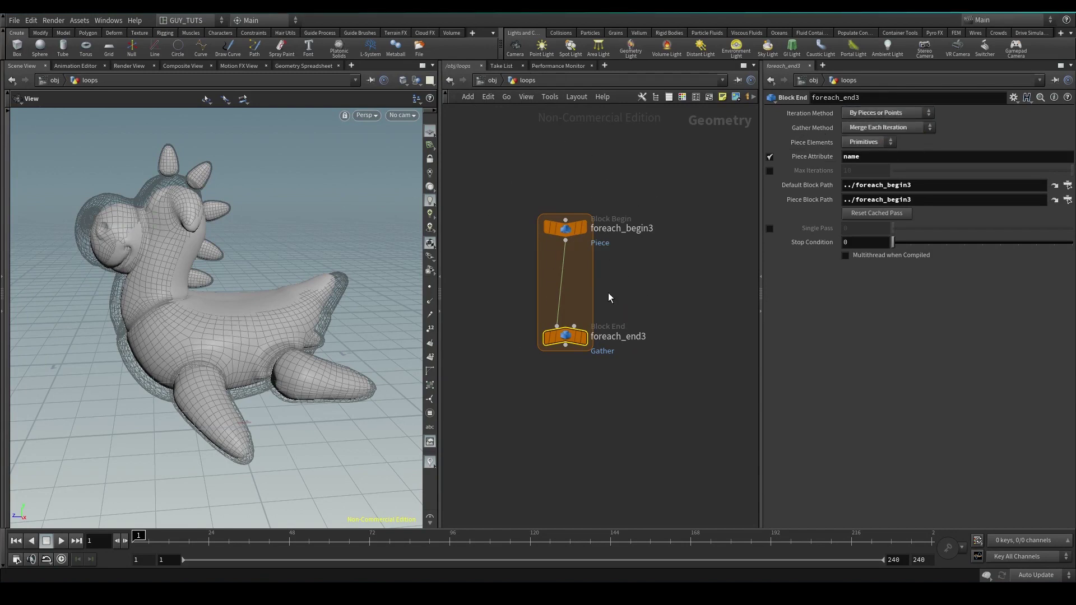
left_click(770, 156)
left_click(886, 113)
left_click(861, 147)
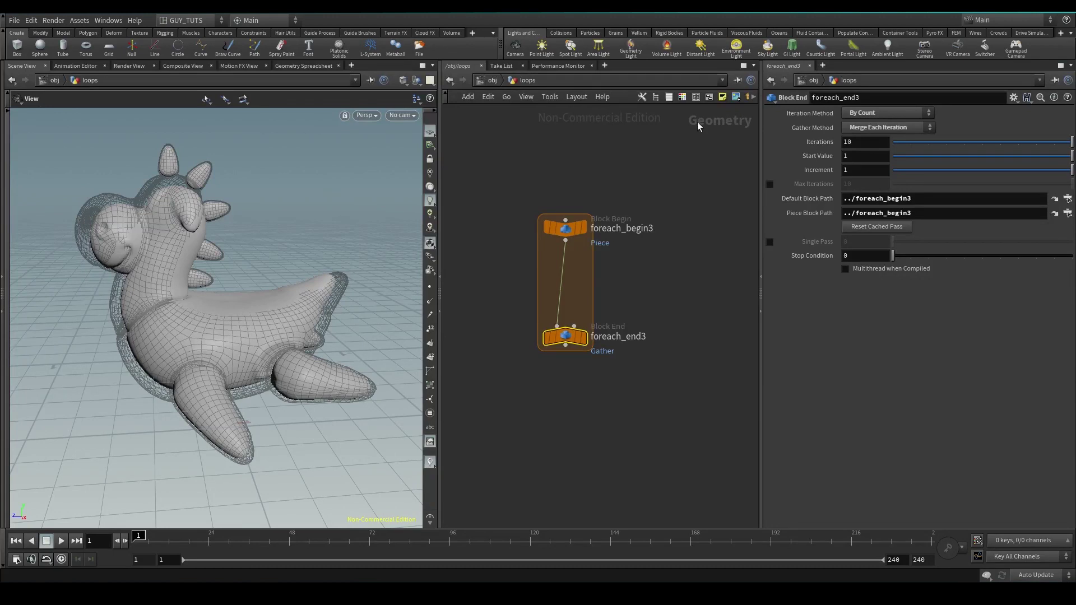
Keep Iterations at 10, Start Value 1 and Increment 1
left_click(872, 143)
key("Tab")
key("Tab")
type("2")
key("Tab")
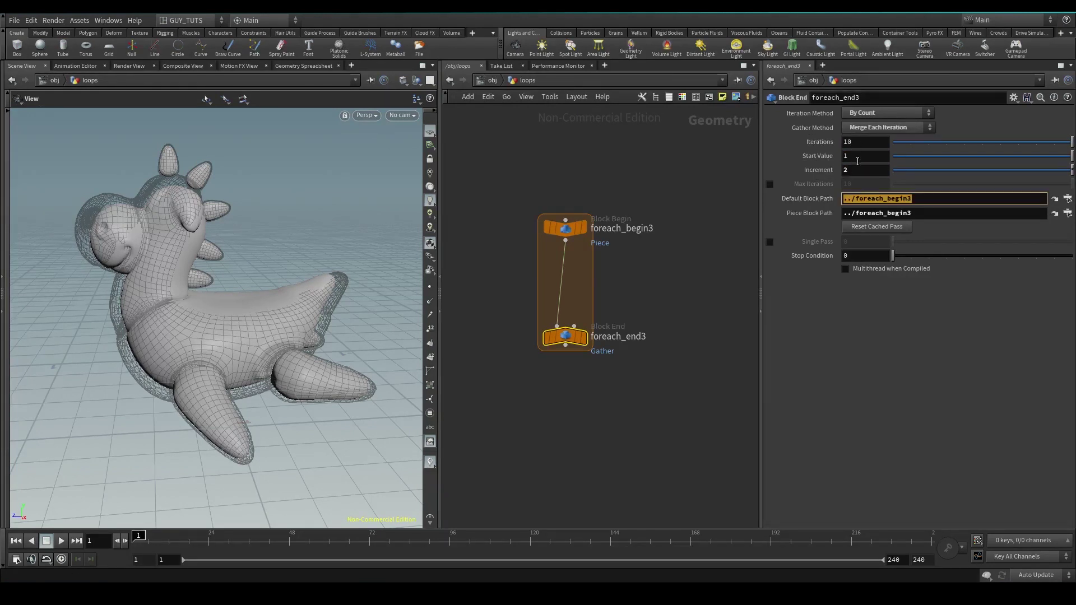
left_click(854, 173)
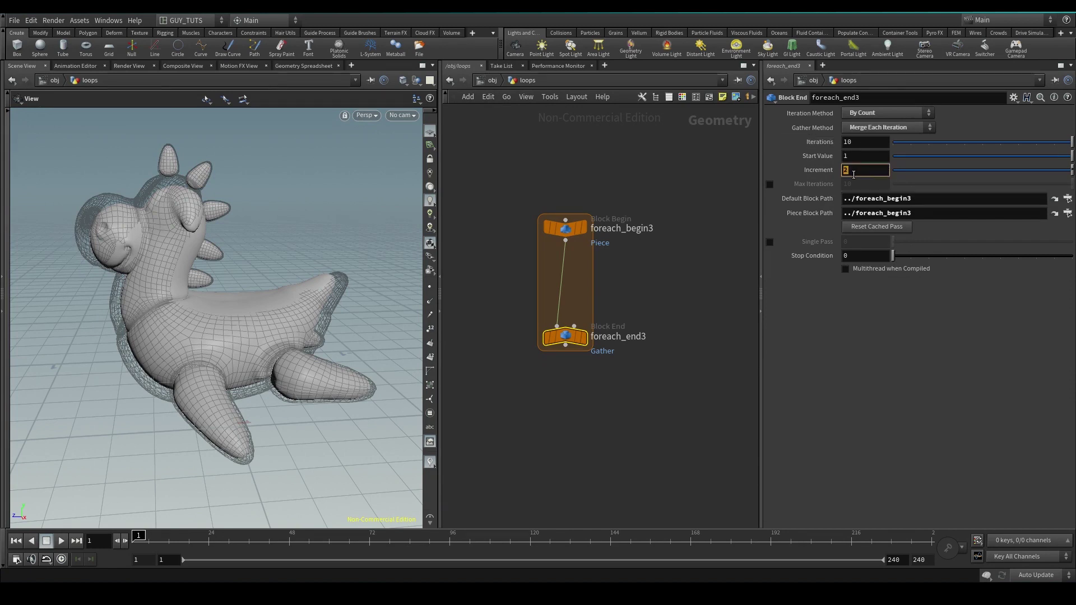
type("1")
key("Return")
middle_click_drag(689, 208, 660, 220)
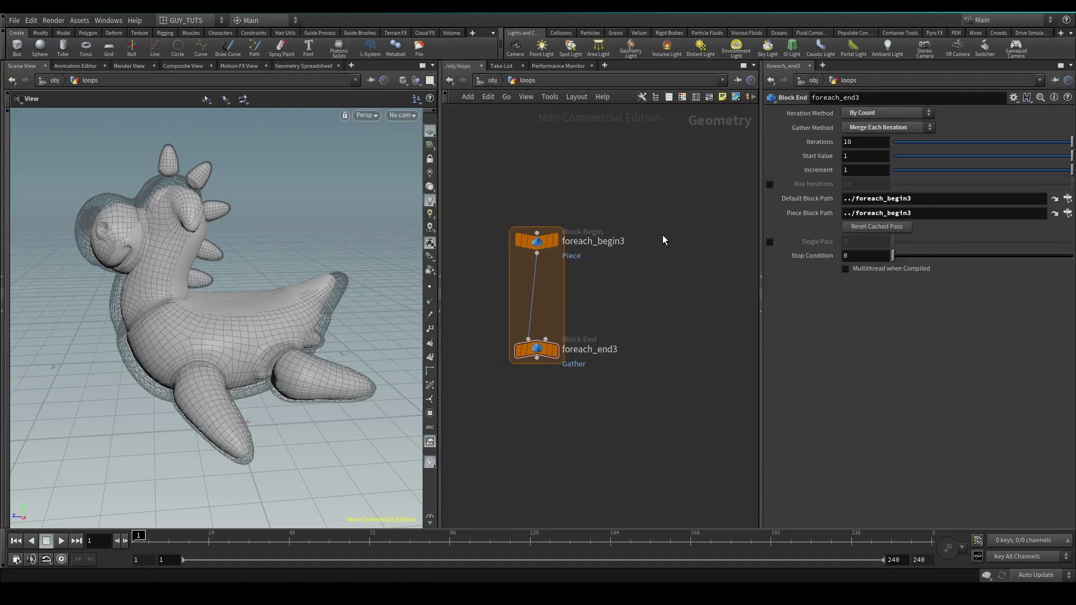
key("Tab")
Add a pig head test geometry node above the third loop
key("Return")
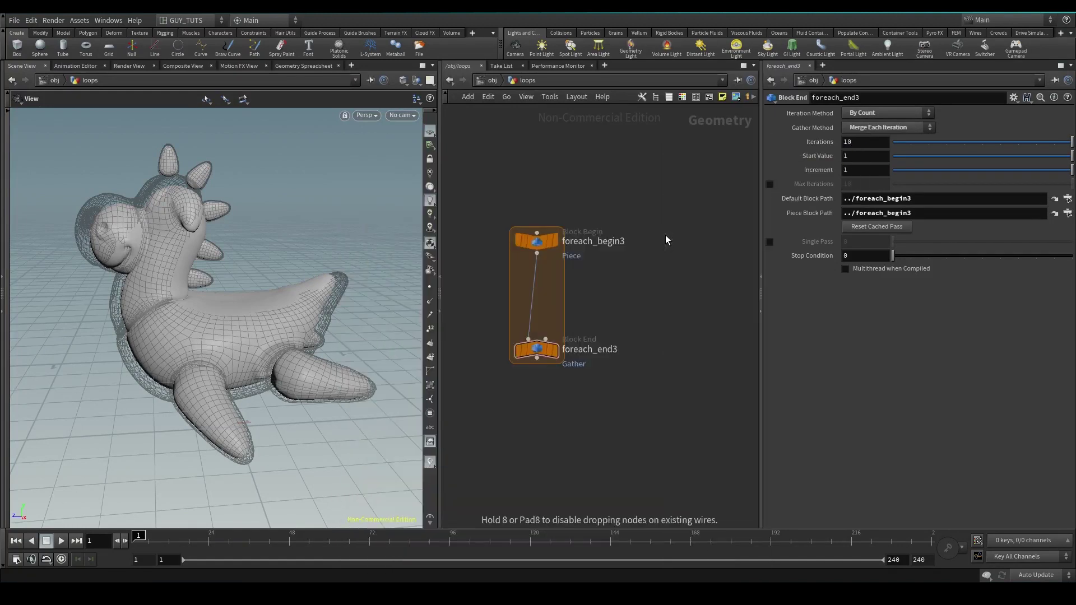
left_click(658, 236)
left_click_drag(657, 235, 537, 163)
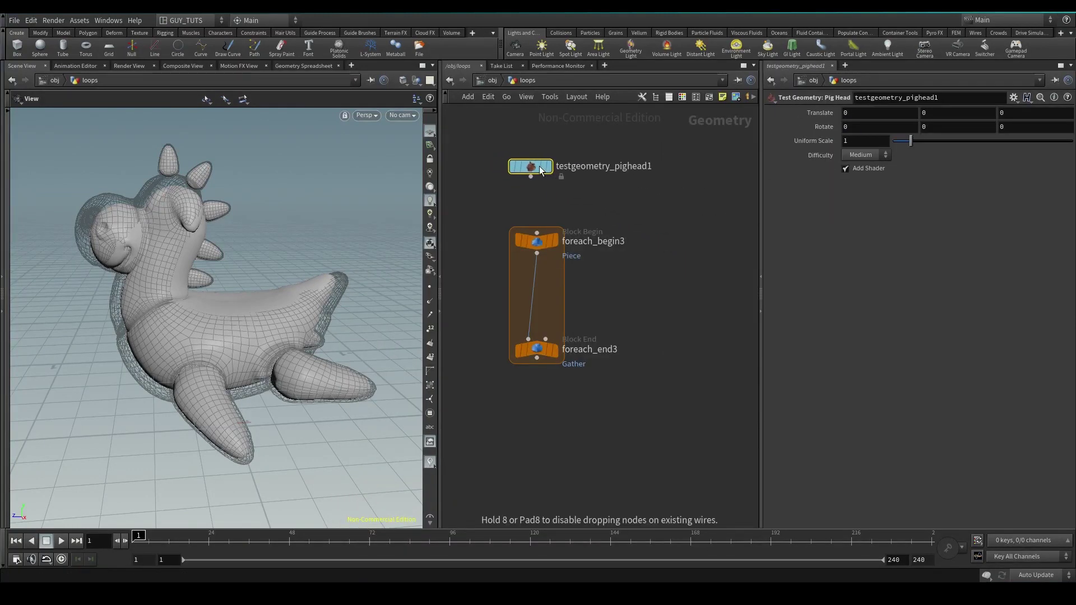
left_click(537, 297)
key("ctrl+z")
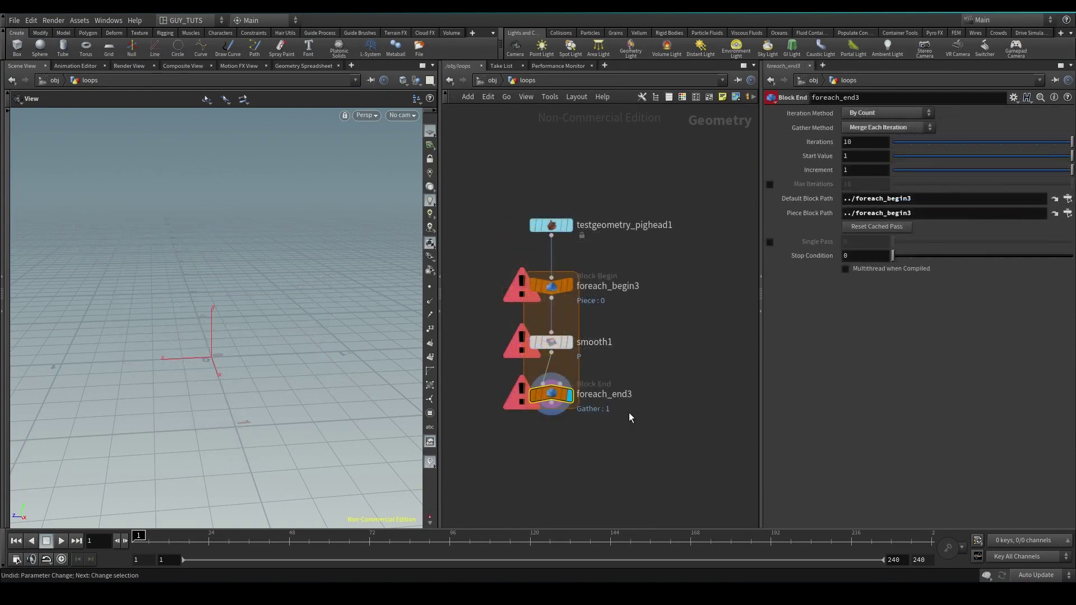
Switch foreach_begin3's Method to Fetch Feedback
left_click_drag(596, 268, 496, 307)
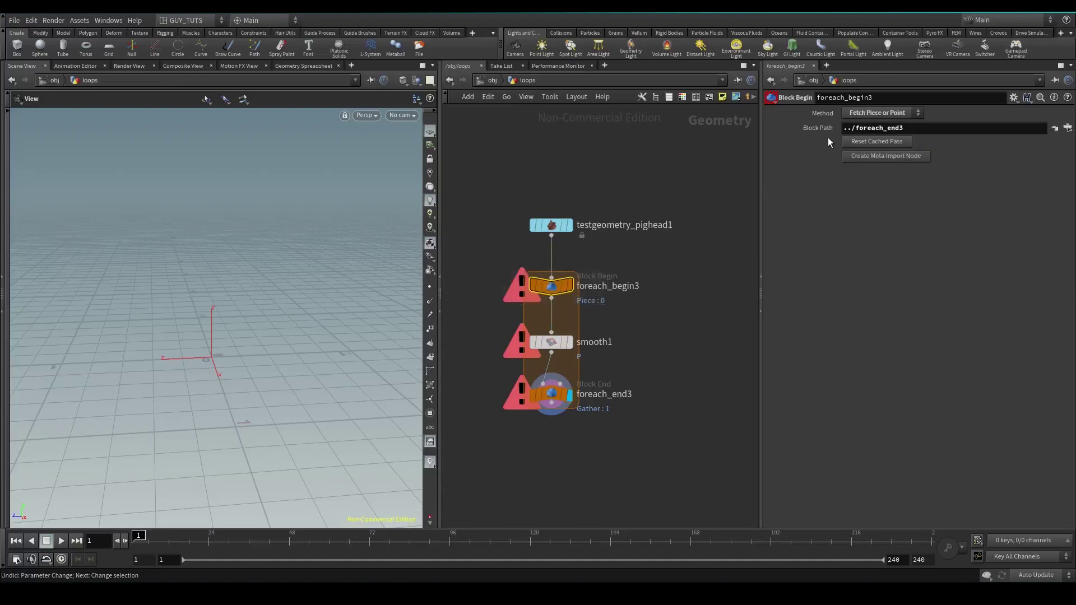
left_click(866, 114)
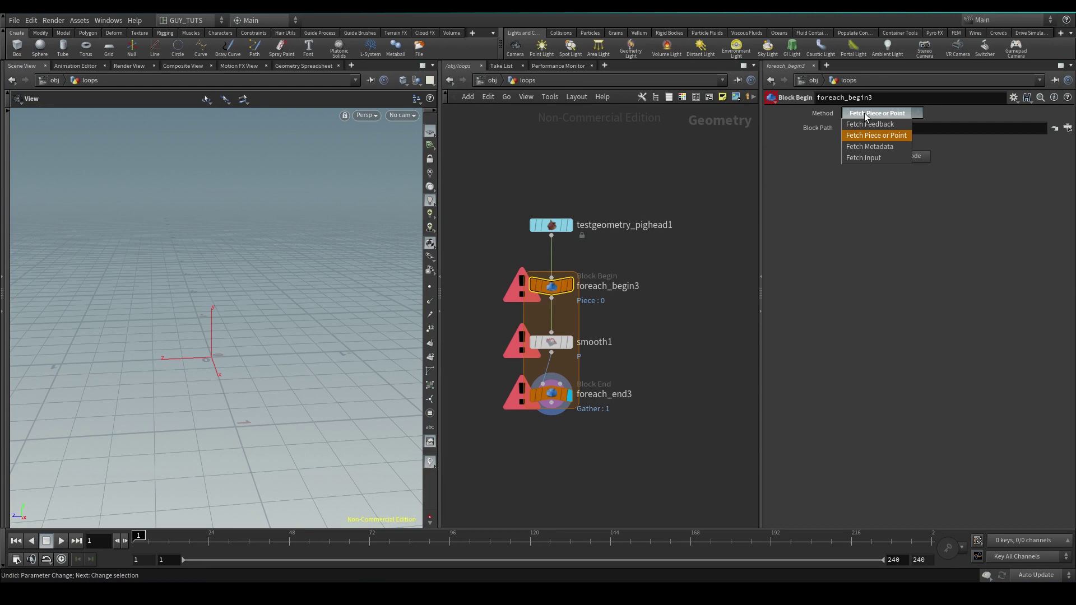
left_click(853, 158)
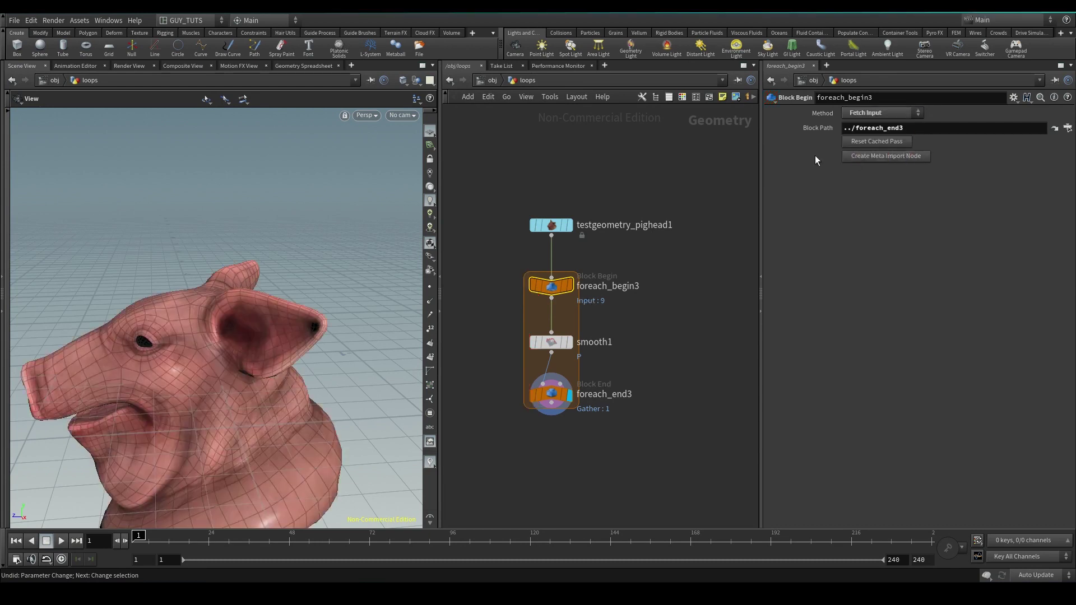
middle_click_drag(611, 325, 613, 307)
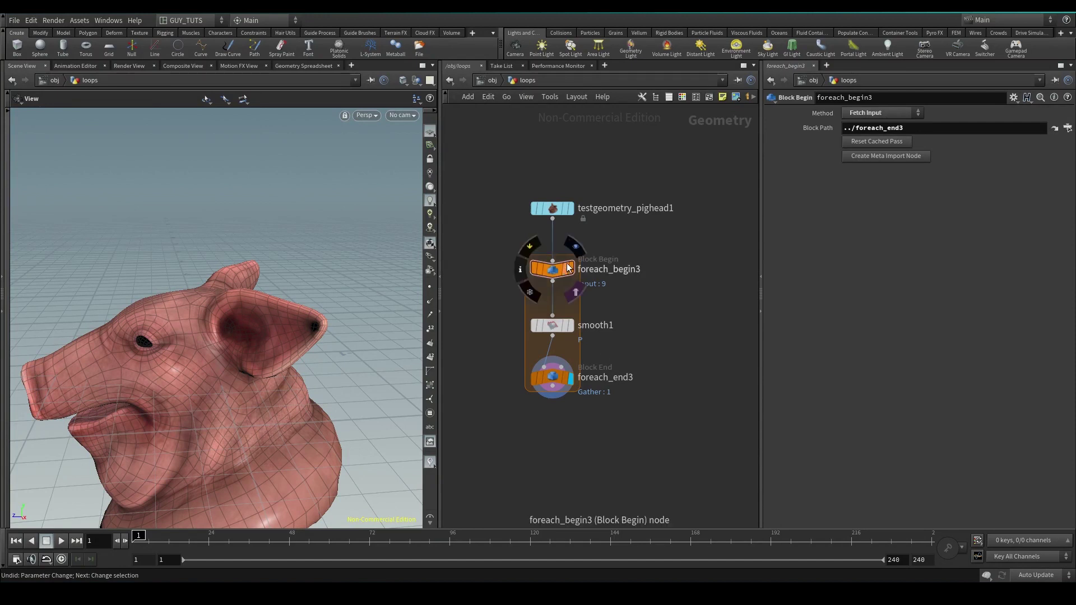
View the loop's geometry and set smooth1's Strength to 1
mouse_move(556, 380)
mouse_move(562, 274)
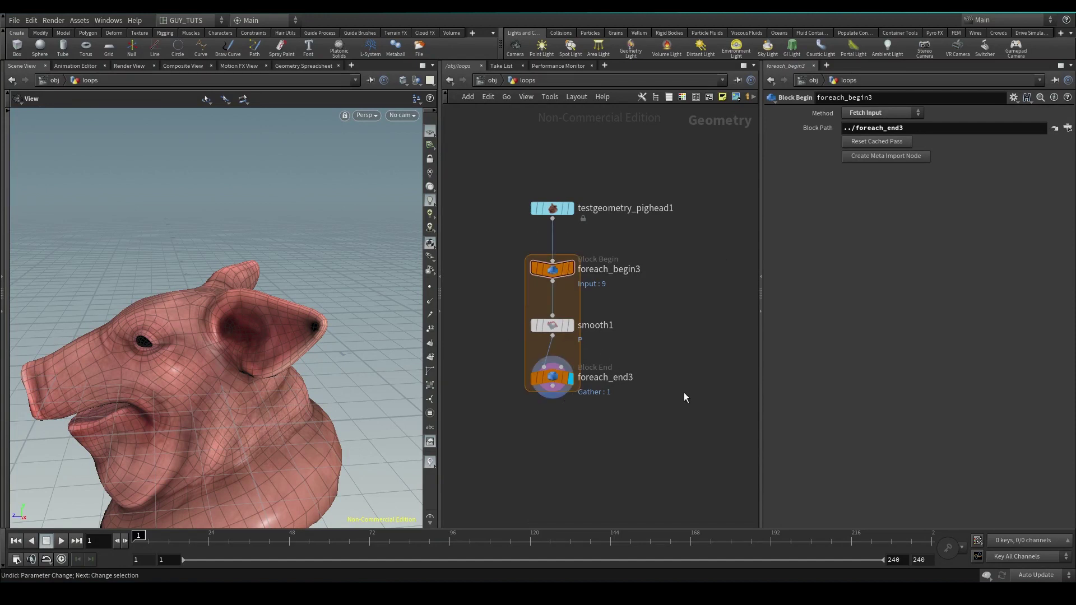
left_click(552, 377)
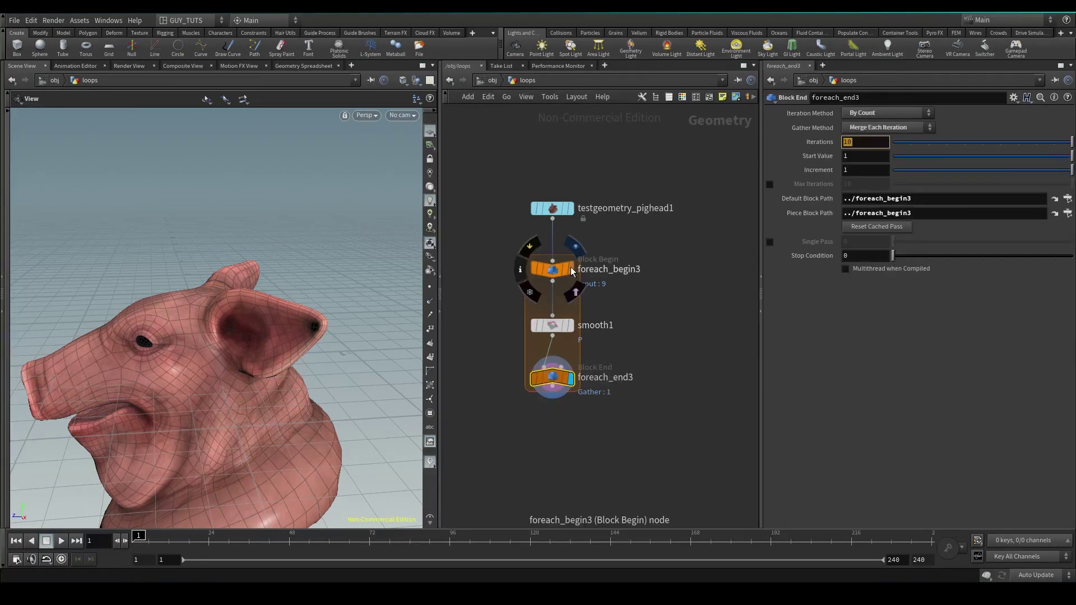
left_click(570, 269)
left_click(570, 325)
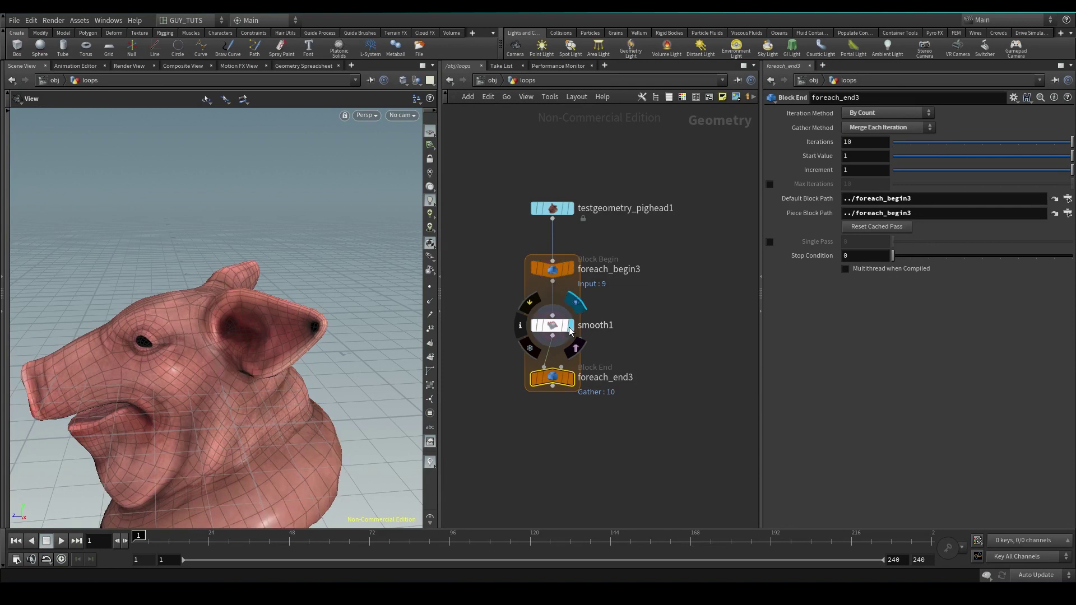
left_click(552, 325)
left_click(877, 187)
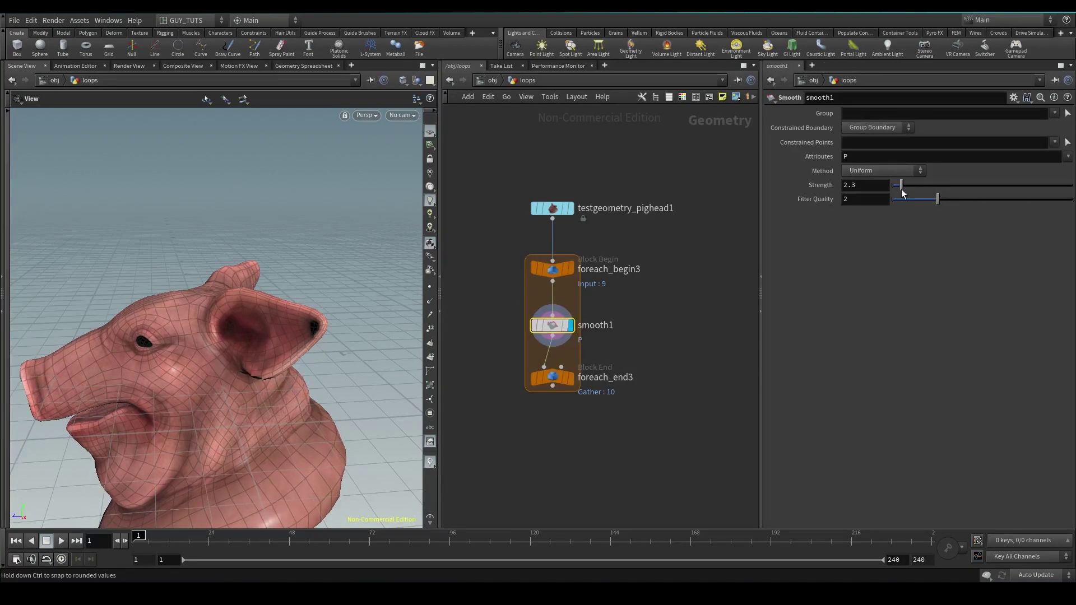
type("1")
key("Return")
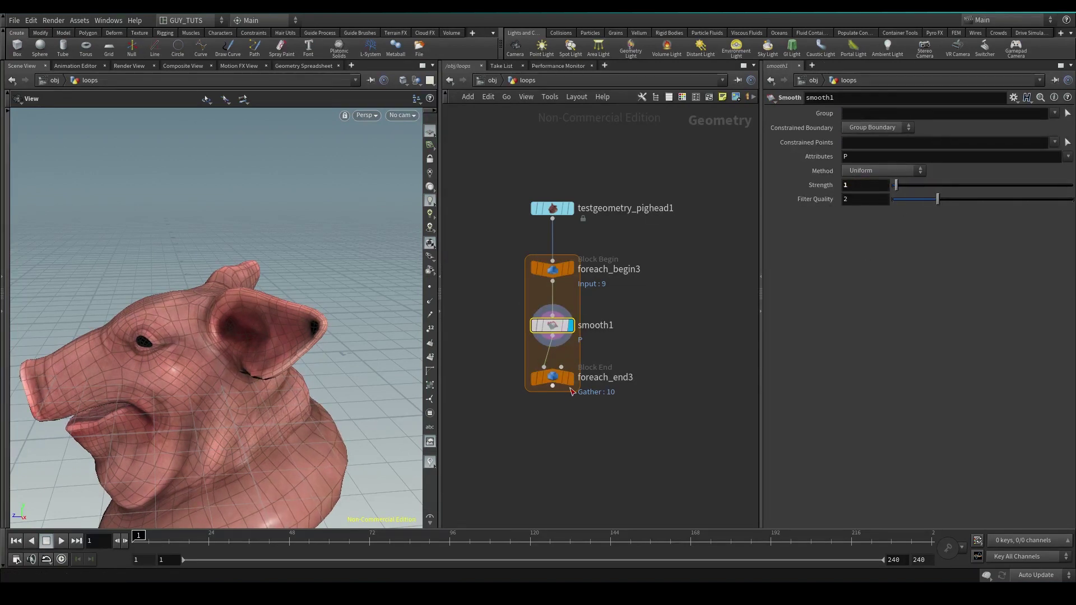
Adjust the Iterations count on foreach_end3
left_click(553, 380)
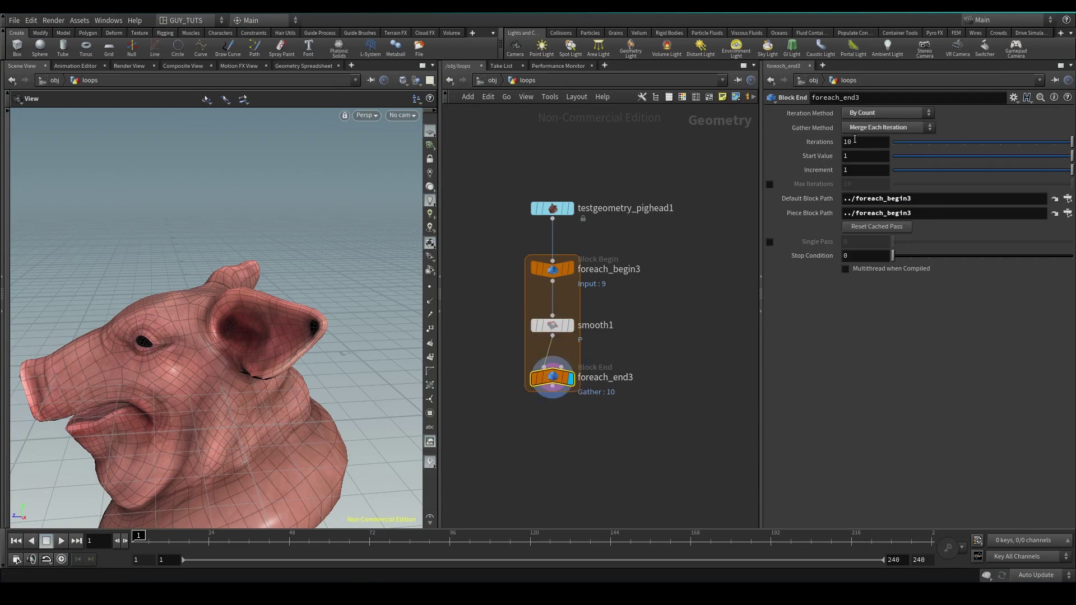
left_click(863, 141)
key("Return")
left_click(553, 269)
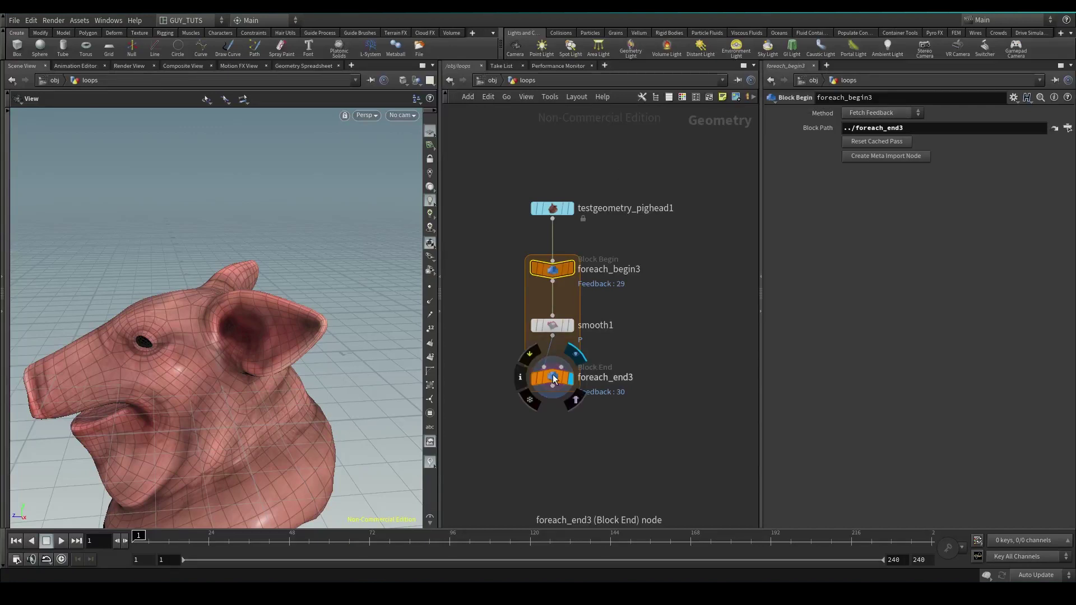
Inspect foreach_end3 and view the geometry at the loop start, inside the loop, and at the output
mouse_move(553, 269)
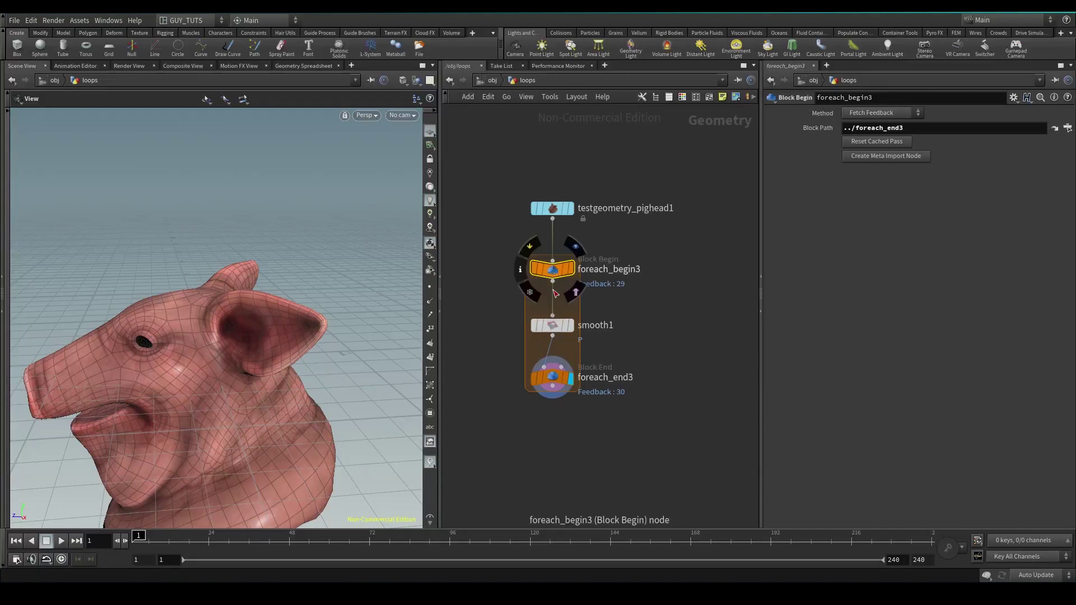
mouse_move(553, 377)
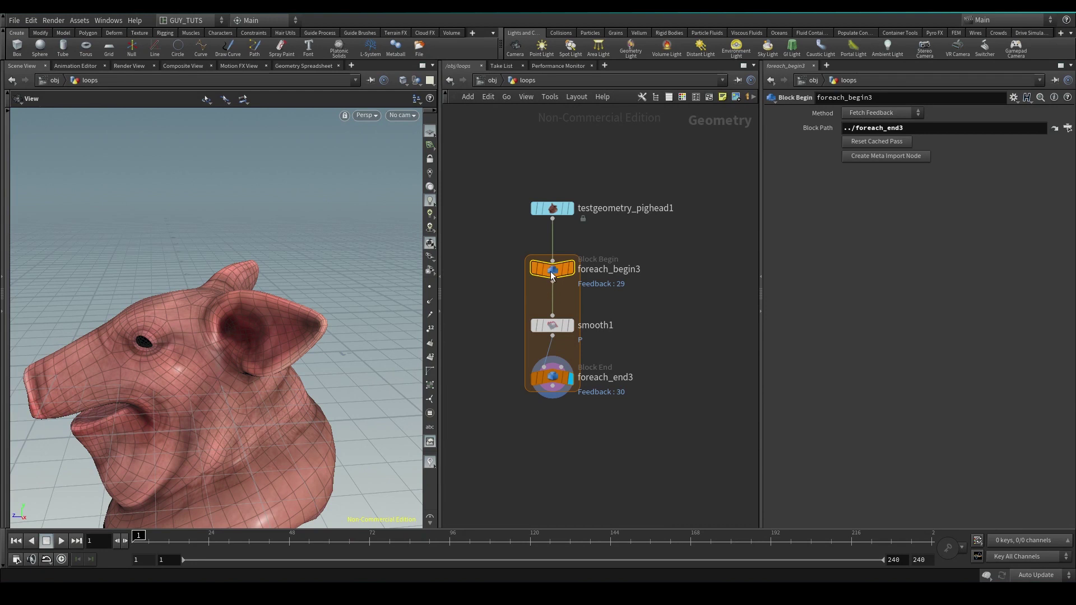
left_click(552, 377)
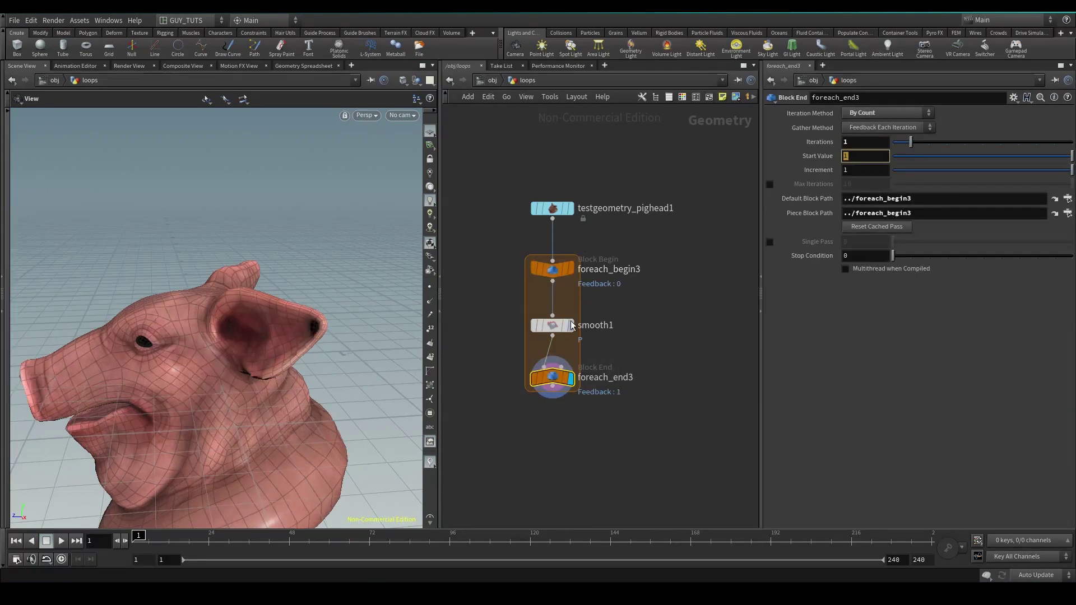
left_click(571, 269)
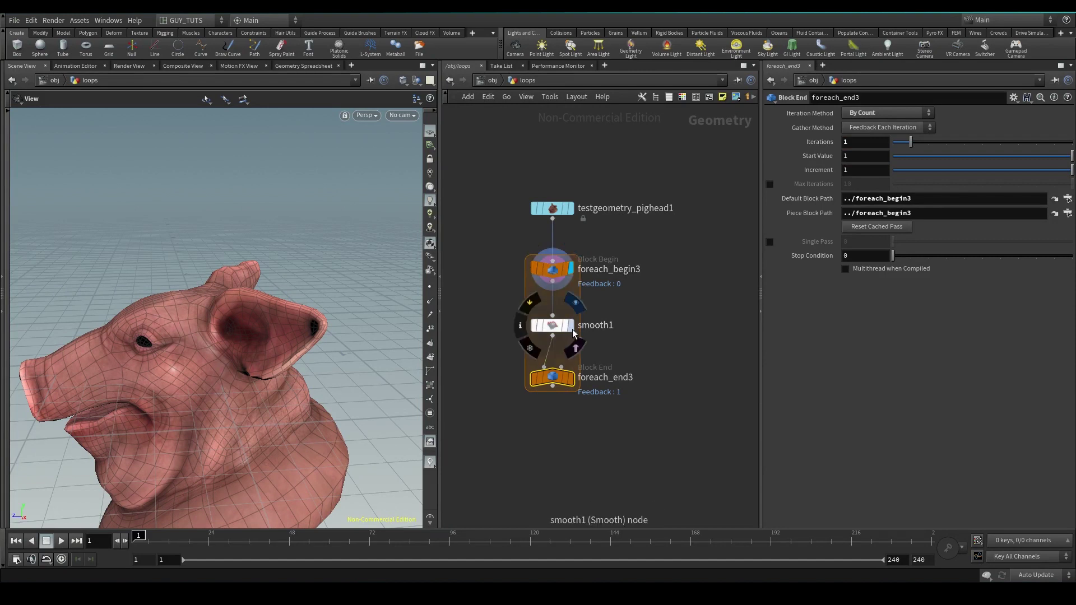
left_click(571, 325)
left_click(571, 380)
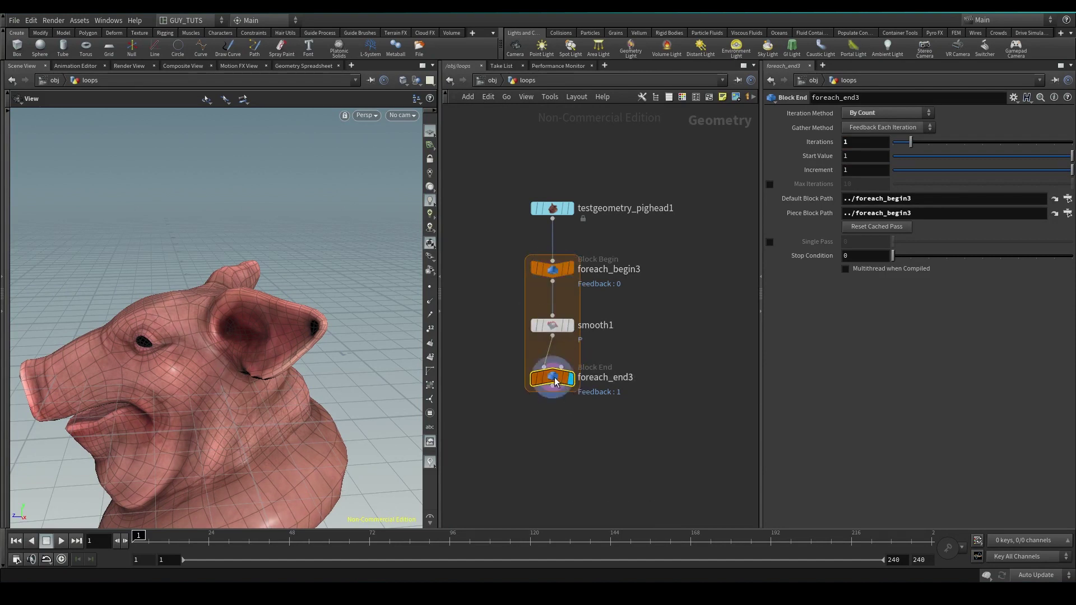
Raise foreach_end3's iteration count from 2 to 10 and finally to 100
left_click(865, 142)
type("2")
key("Return")
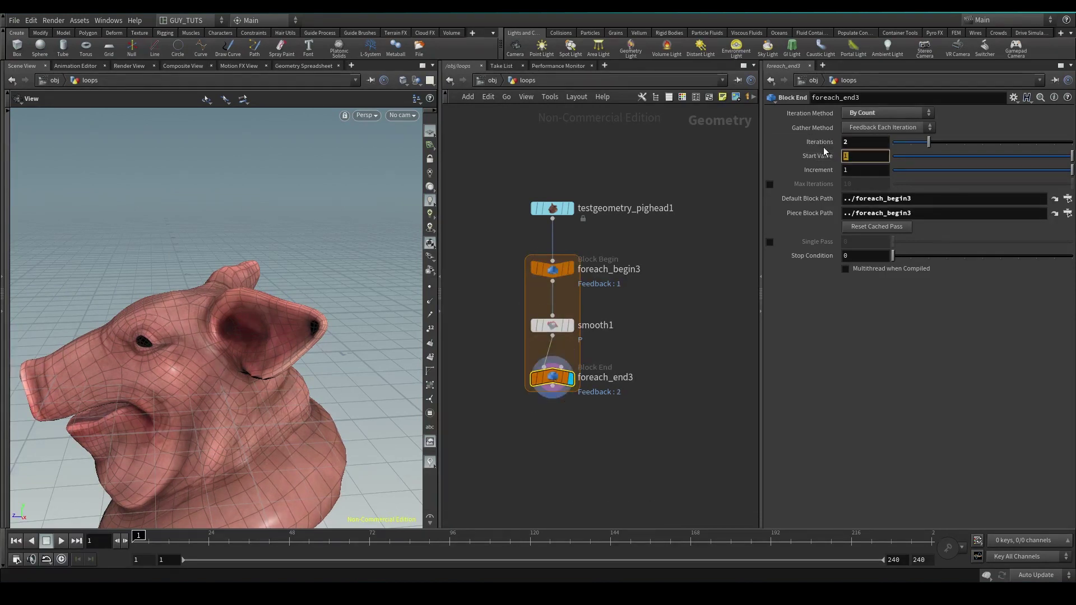
key("BackSpace")
type("10")
key("Return")
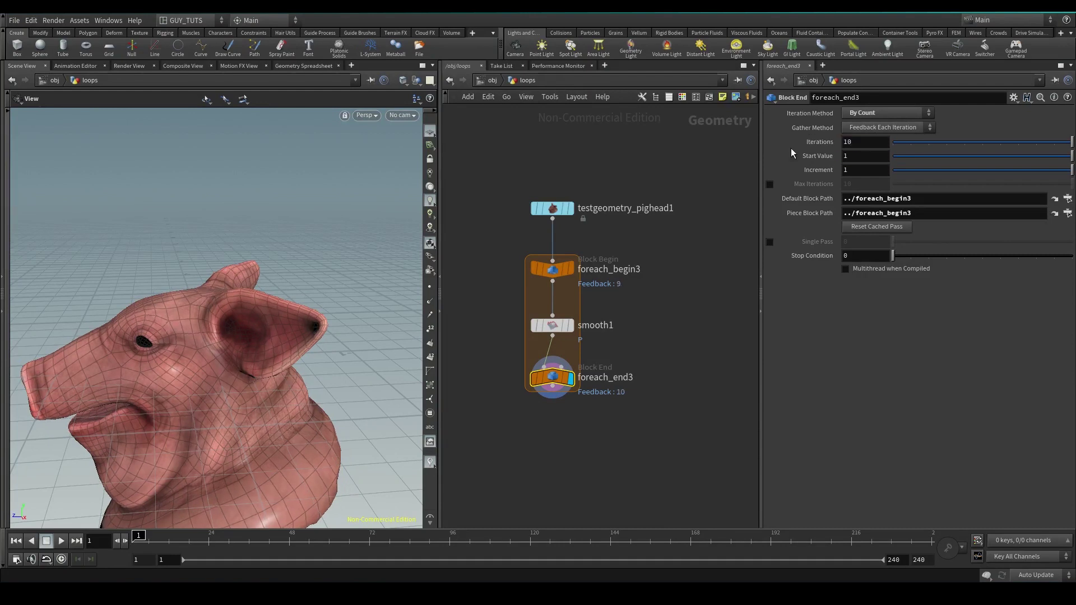
key("BackSpace")
type("00")
key("Return")
Switch smooth1's Method dropdown to a different smoothing method
left_click_drag(588, 307, 491, 349)
left_click(870, 171)
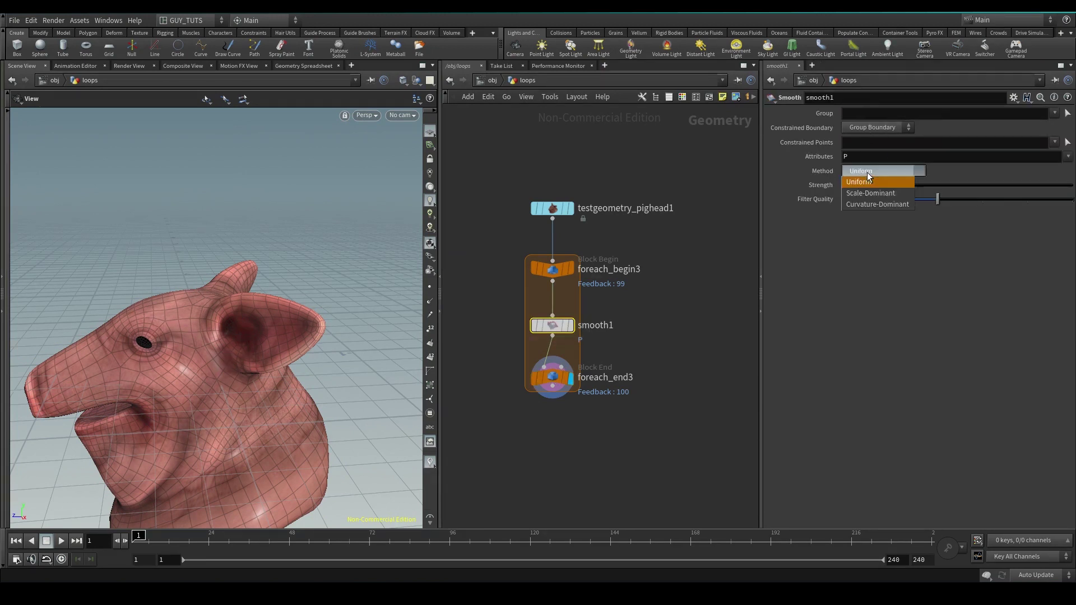
left_click(870, 201)
Recheck foreach_end3's iteration count, then reselect the smooth1 node
left_click(553, 377)
middle_click_drag(569, 416, 565, 404)
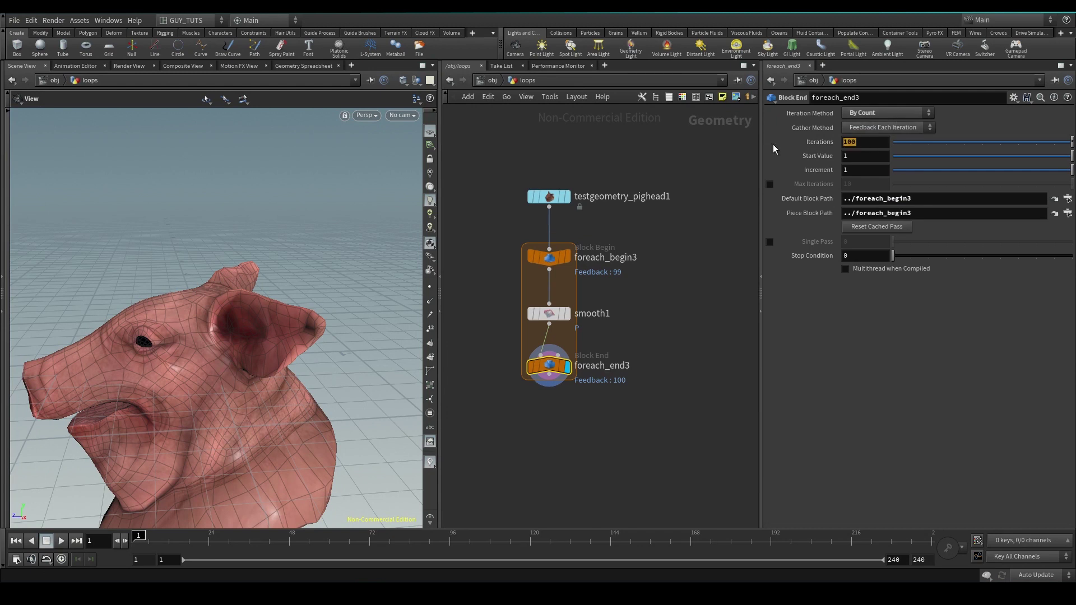
double_click(849, 142)
left_click_drag(614, 331, 499, 396)
left_click(539, 316)
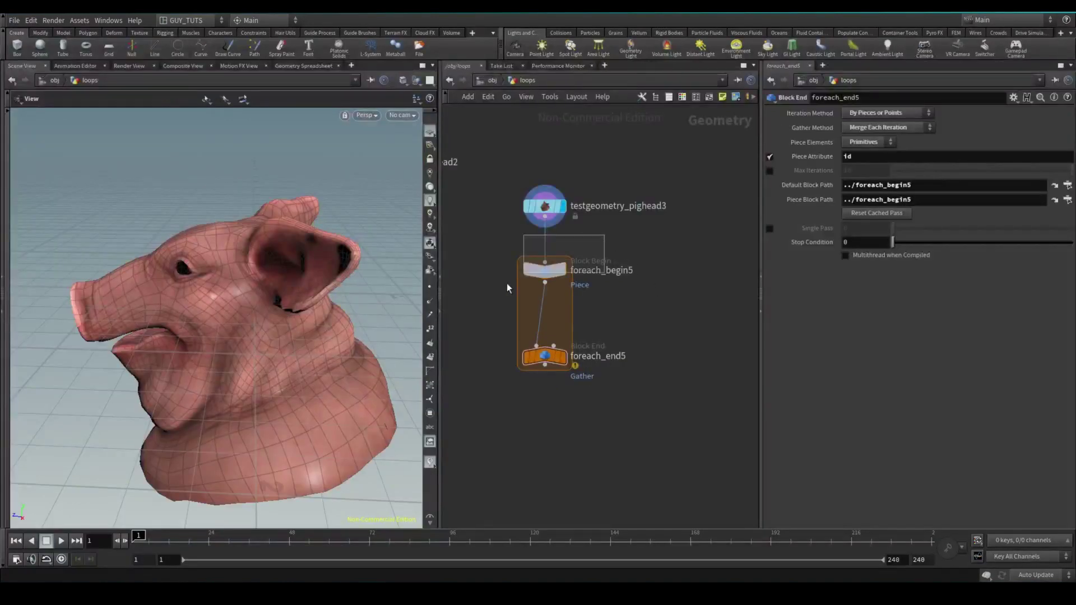
Review foreach_begin5 and foreach_end5 settings, then create a Meta Import node from foreach_begin5
left_click(525, 273)
left_click(544, 356)
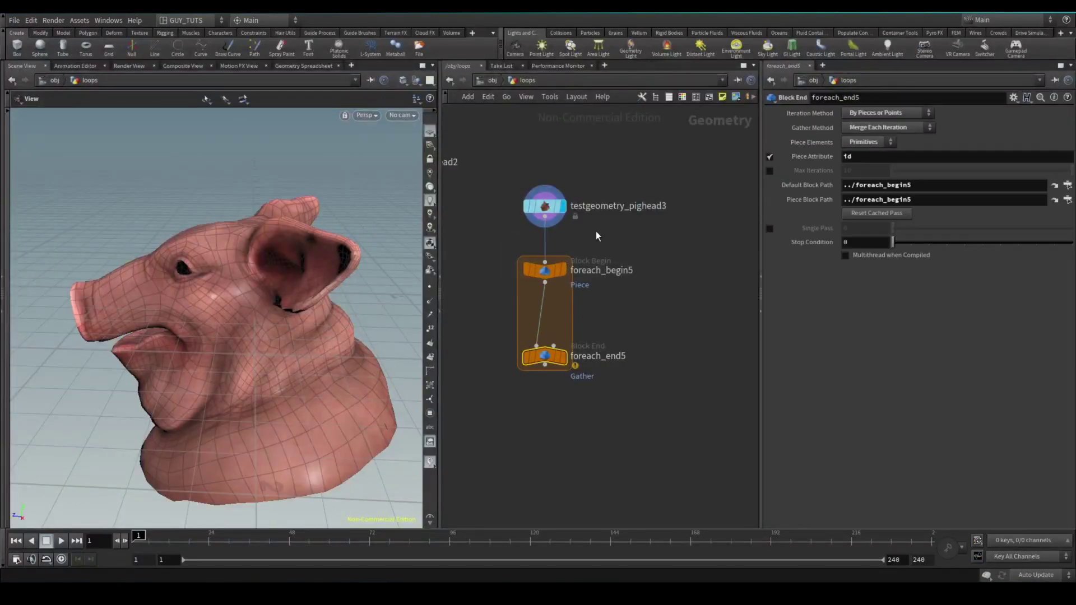
left_click(545, 270)
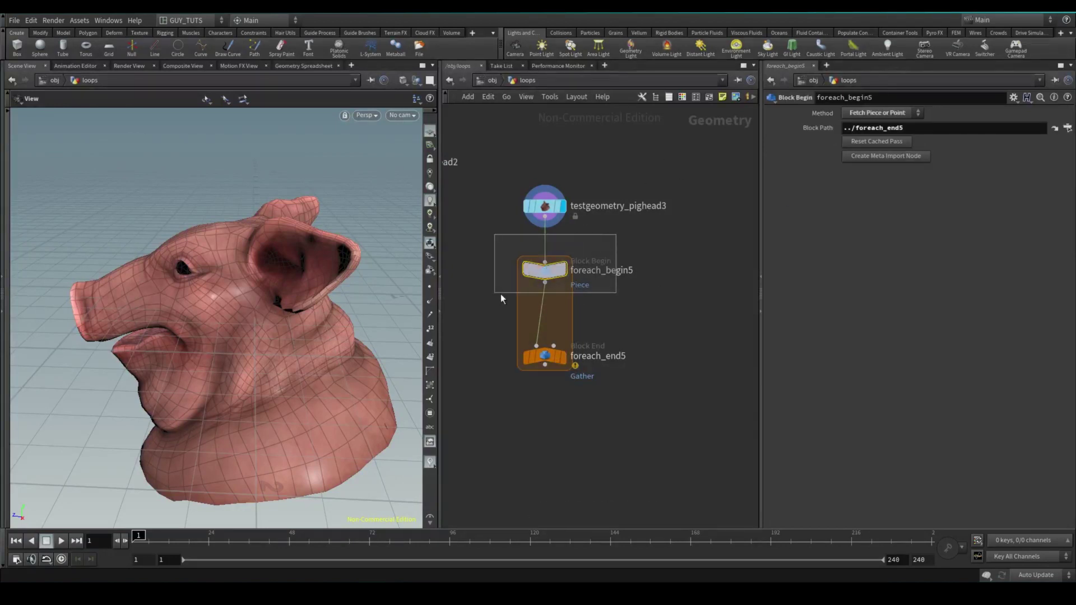
left_click(883, 157)
Tidy the network, placing foreach_end5 below the loop start
left_click(697, 336)
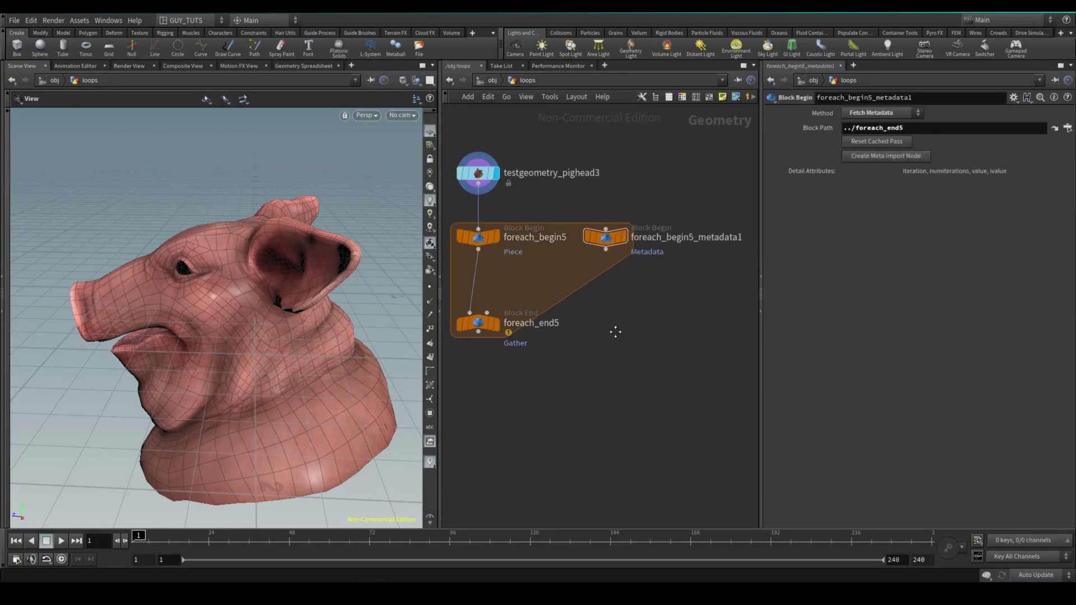
left_click_drag(537, 312, 541, 350)
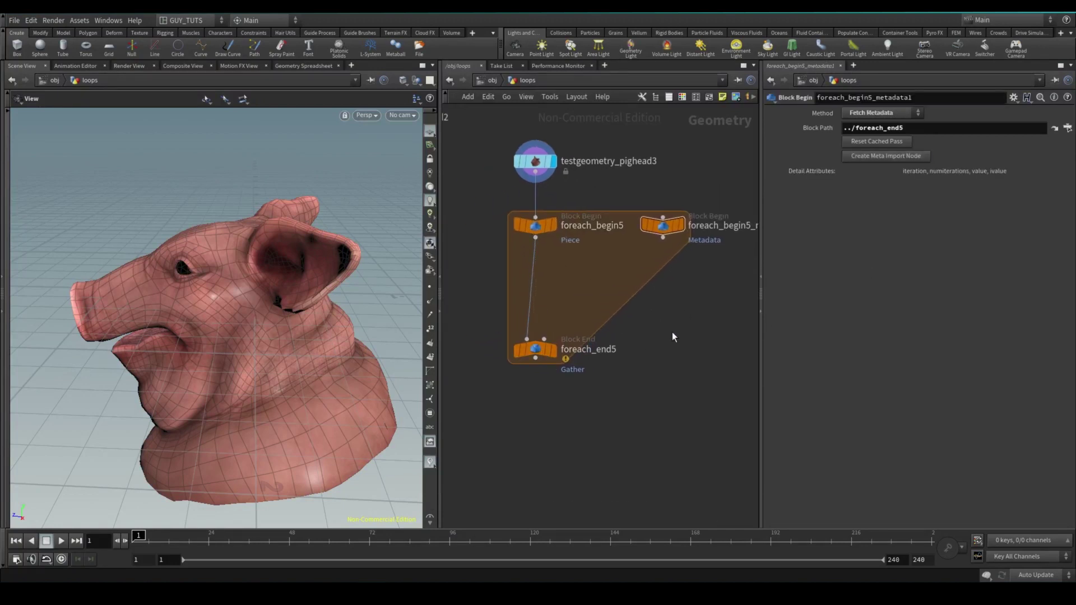
middle_click_drag(705, 266, 654, 274)
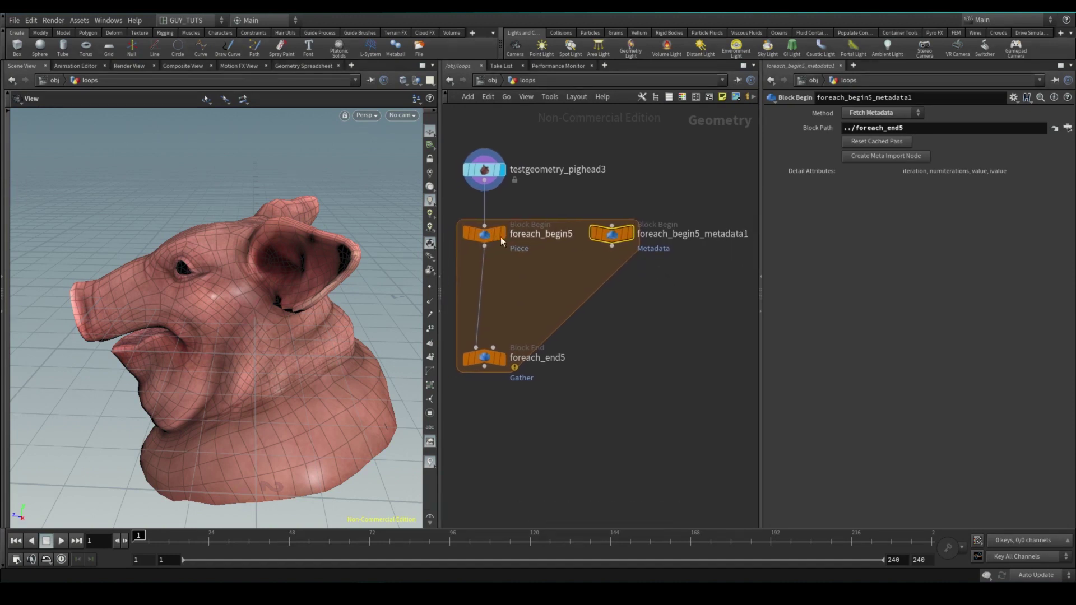
left_click_drag(908, 128, 807, 133)
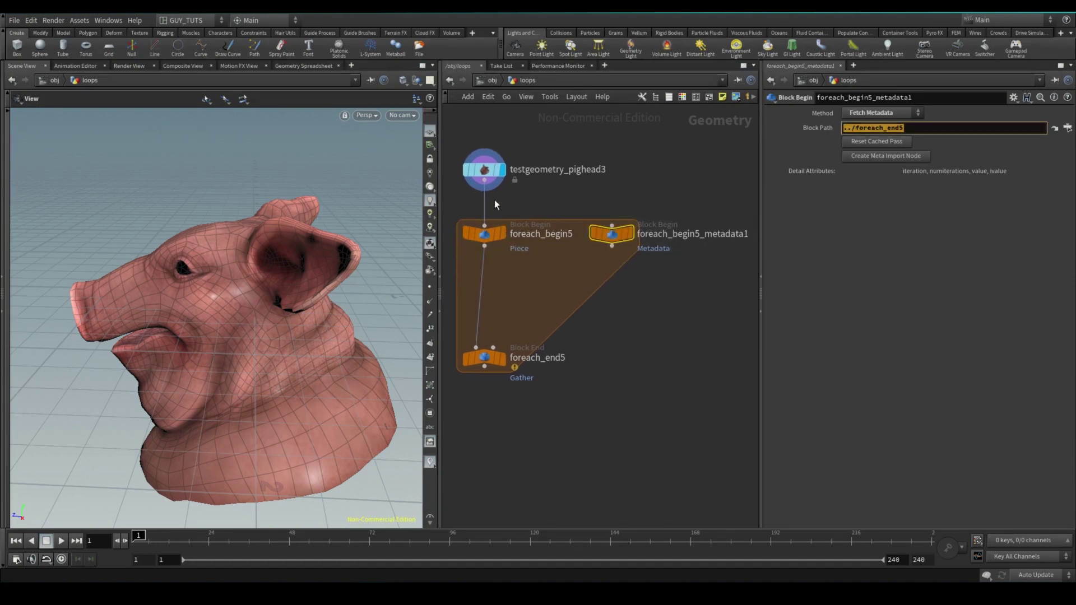
Confirm foreach_begin5_metadata1's Method is Fetch Metadata
left_click(485, 233)
left_click(659, 235)
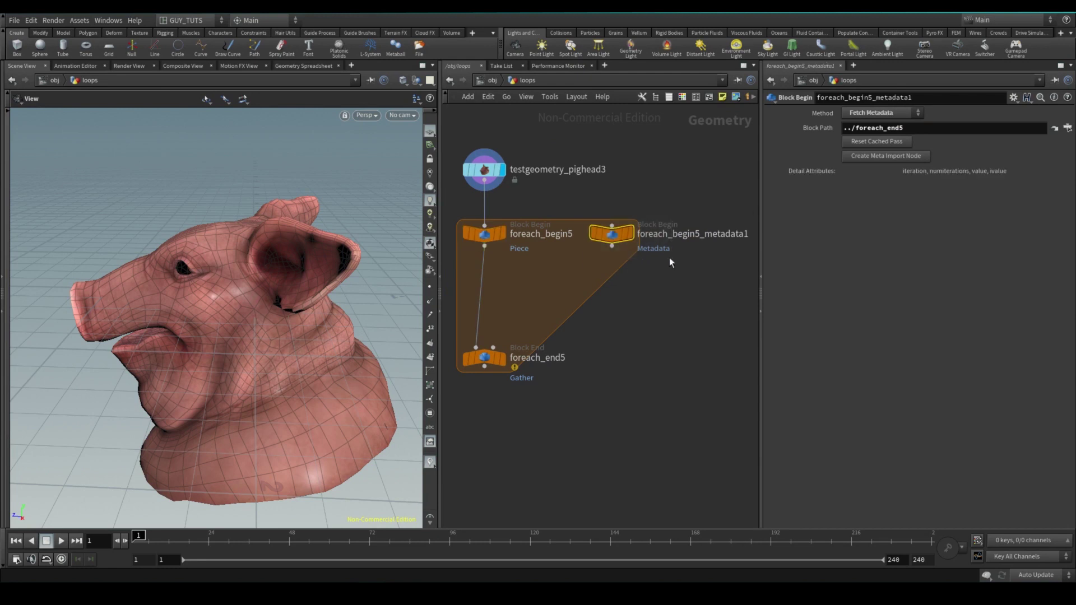
left_click(877, 114)
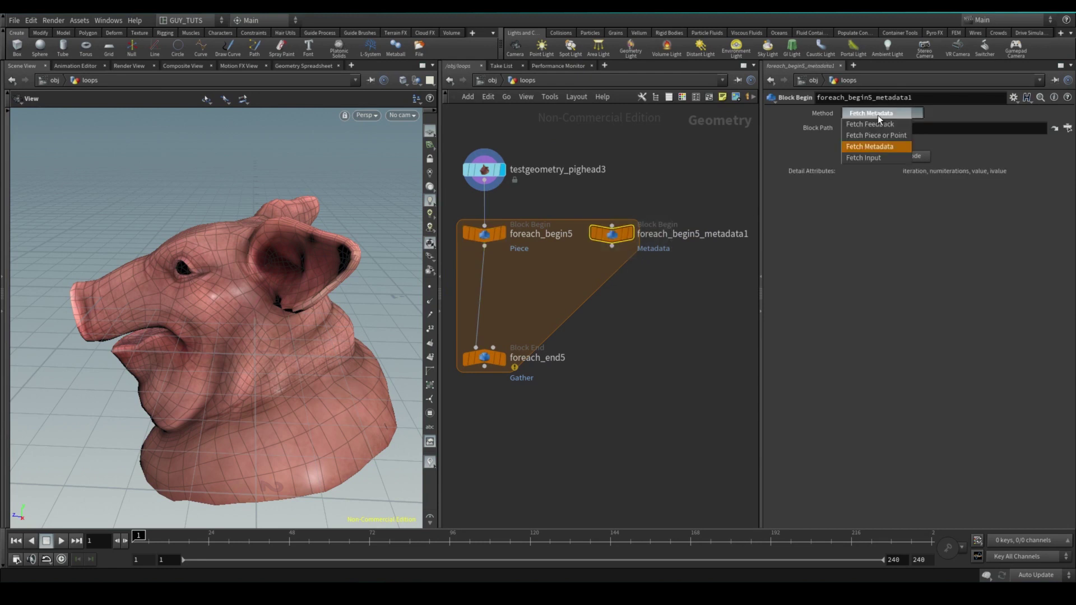
left_click(876, 148)
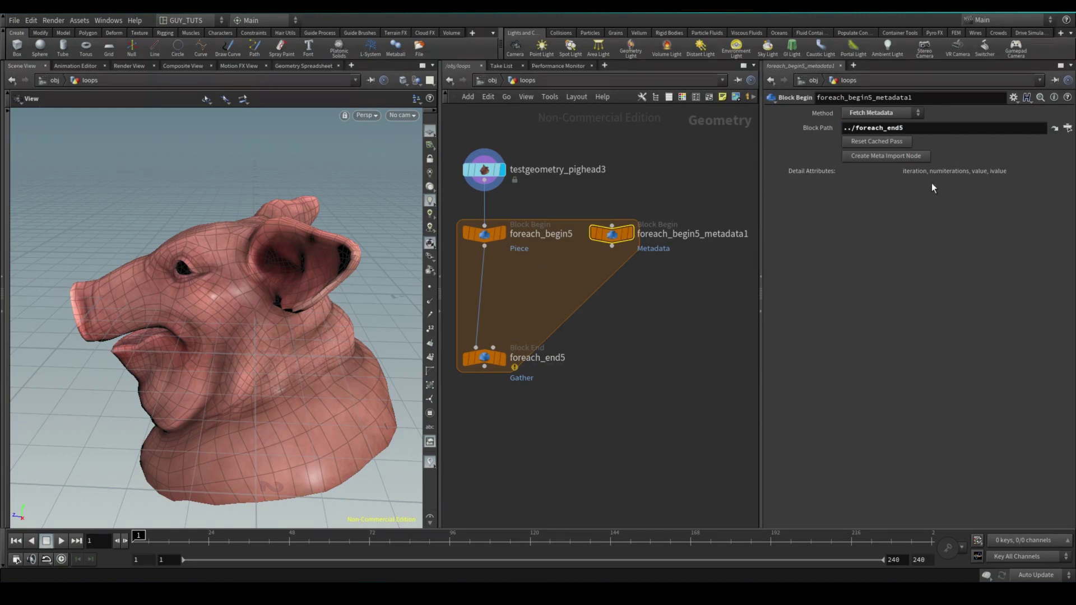
left_click_drag(557, 202, 487, 231)
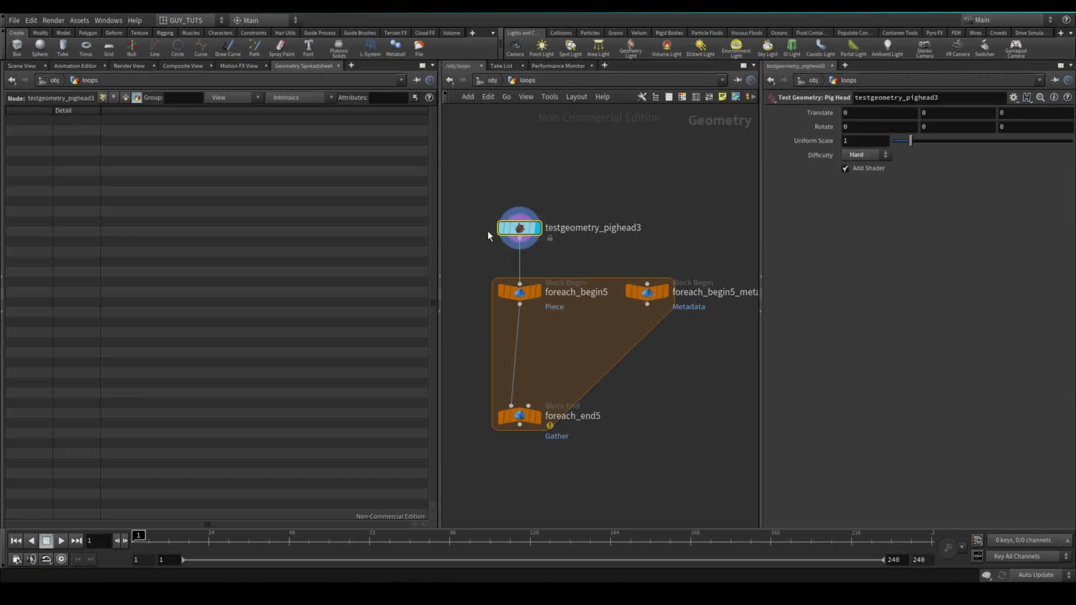
Swap in the Rubber Toy test geometry and set the piece attribute to 'path'
key("Tab")
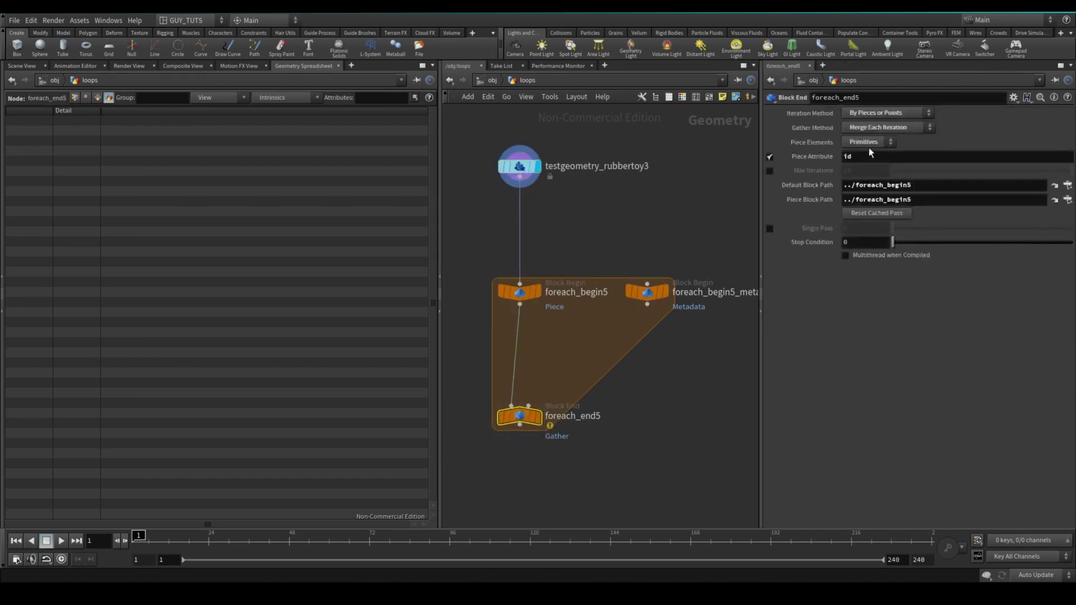
double_click(864, 154)
type("path")
key("Return")
Insert a Connectivity node below the rubber toy working on Primitives with the class attribute
key("Tab")
type("connectivity")
key("Return")
left_click(505, 250)
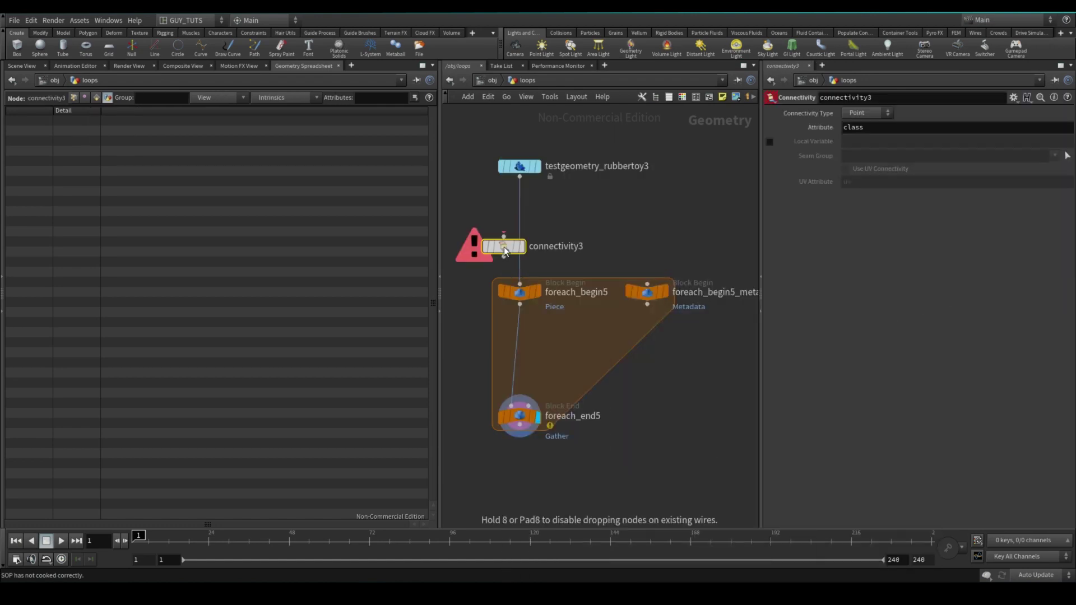
left_click_drag(504, 246, 520, 209)
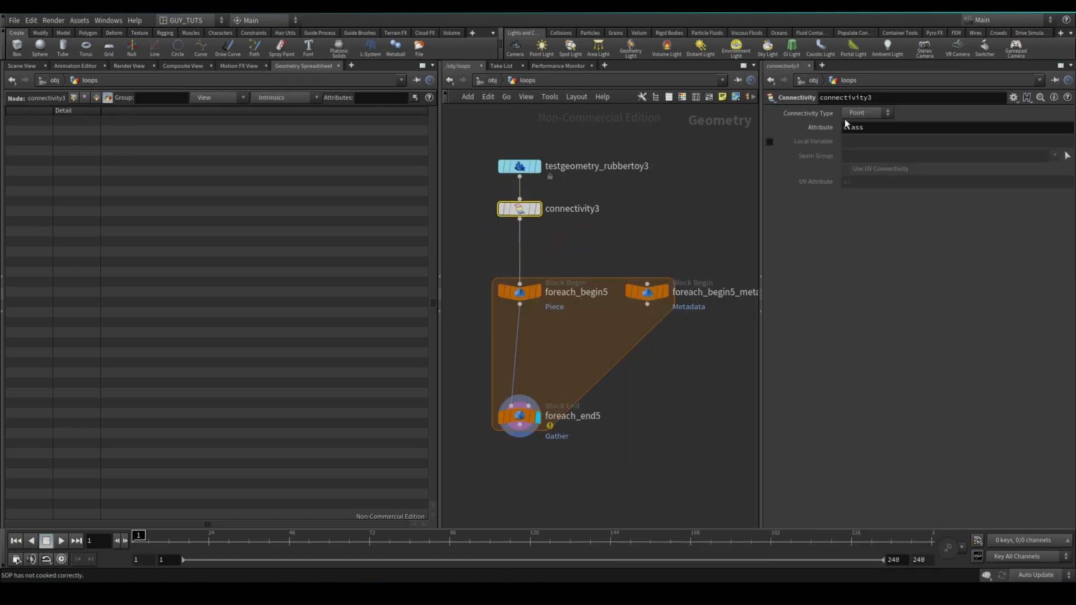
left_click(868, 112)
left_click(861, 133)
double_click(853, 128)
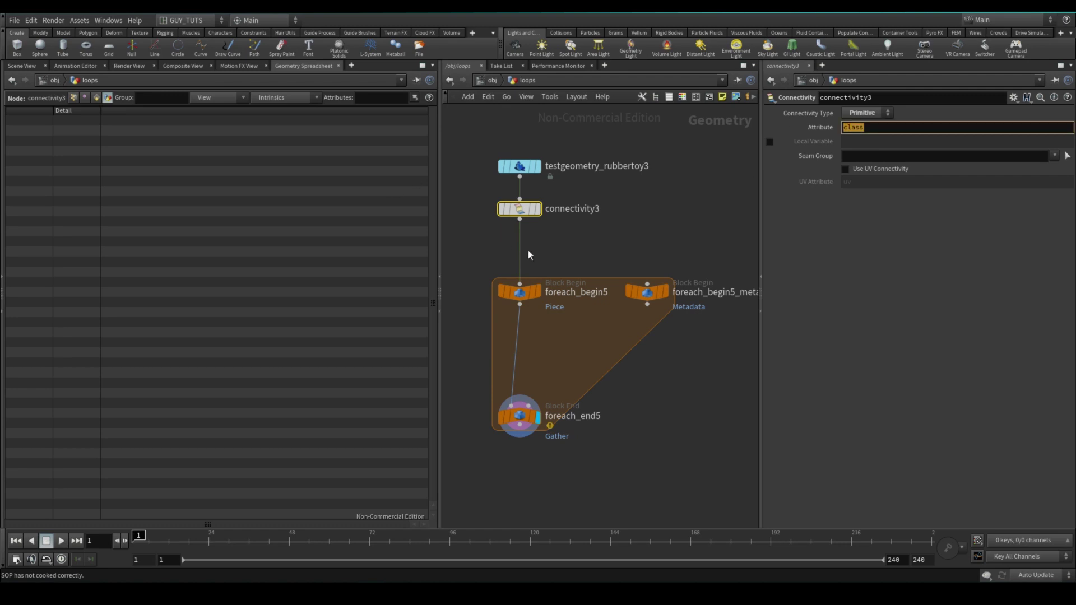
Add a Primitive Wrangle under connectivity3 and rename it 'name'
key("Tab")
type("wr")
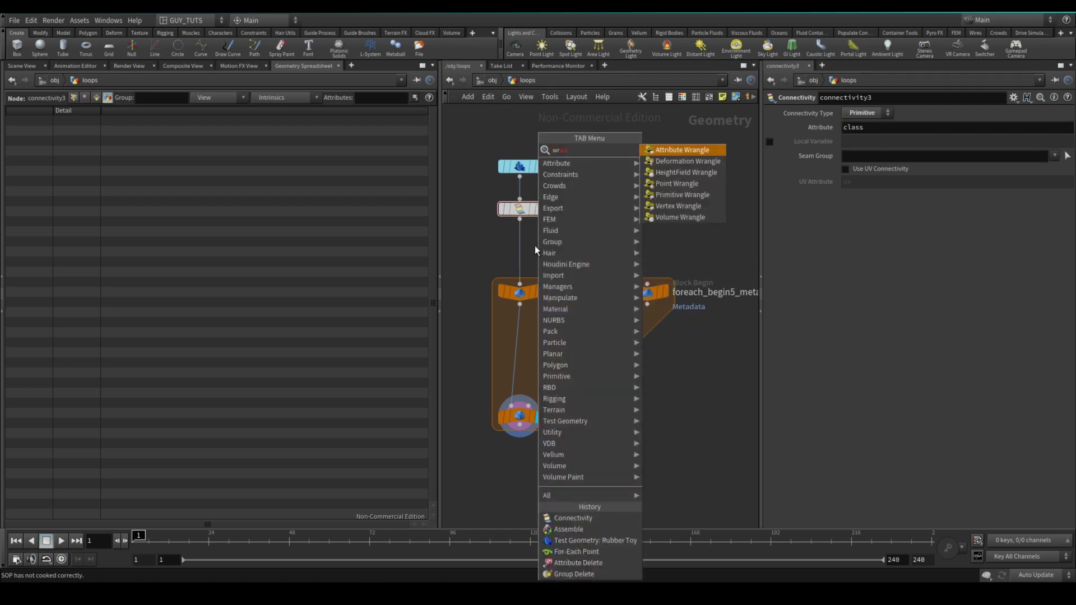
key("Down")
key("Down")
key("Down")
key("Down")
key("Return")
left_click(533, 248)
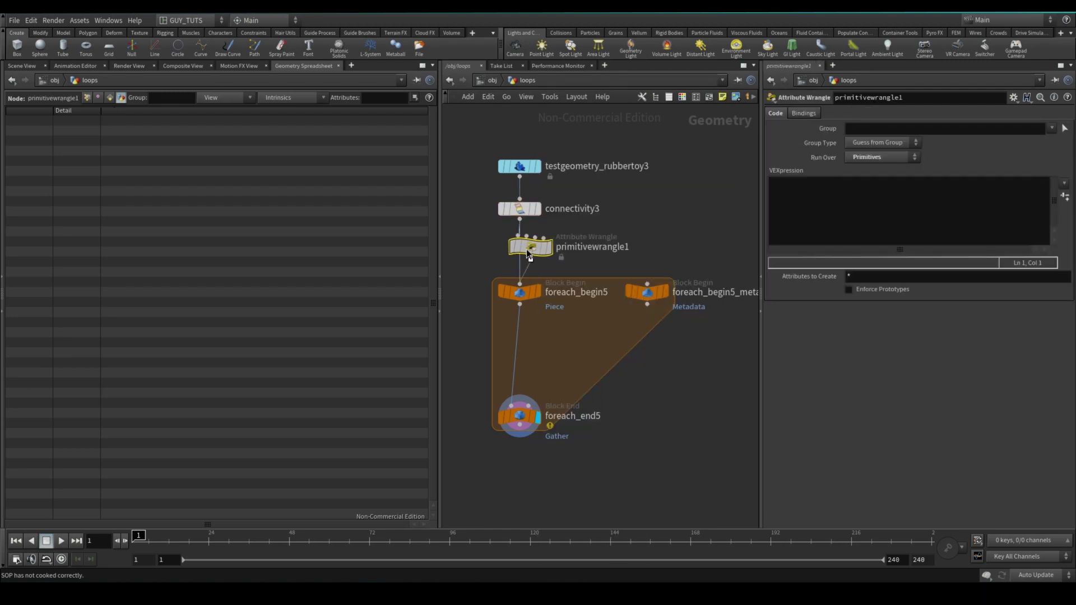
double_click(577, 250)
type("name")
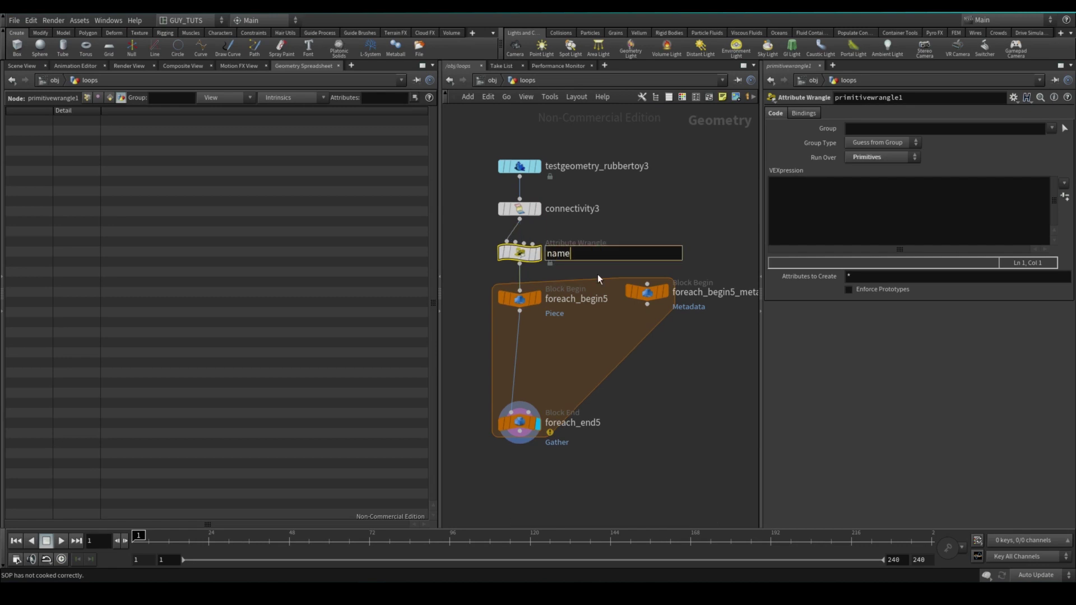
key("Return")
Write s@name = sprintf("%s_%d","chunk", i@class); in the name wrangle
left_click(847, 200)
type("s@")
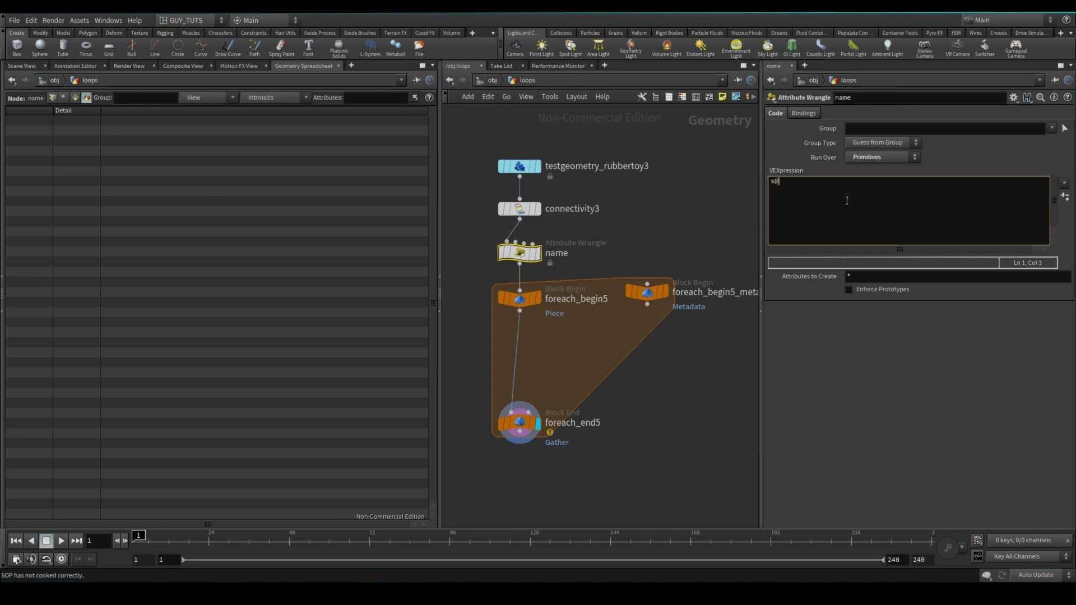
type("name = spr")
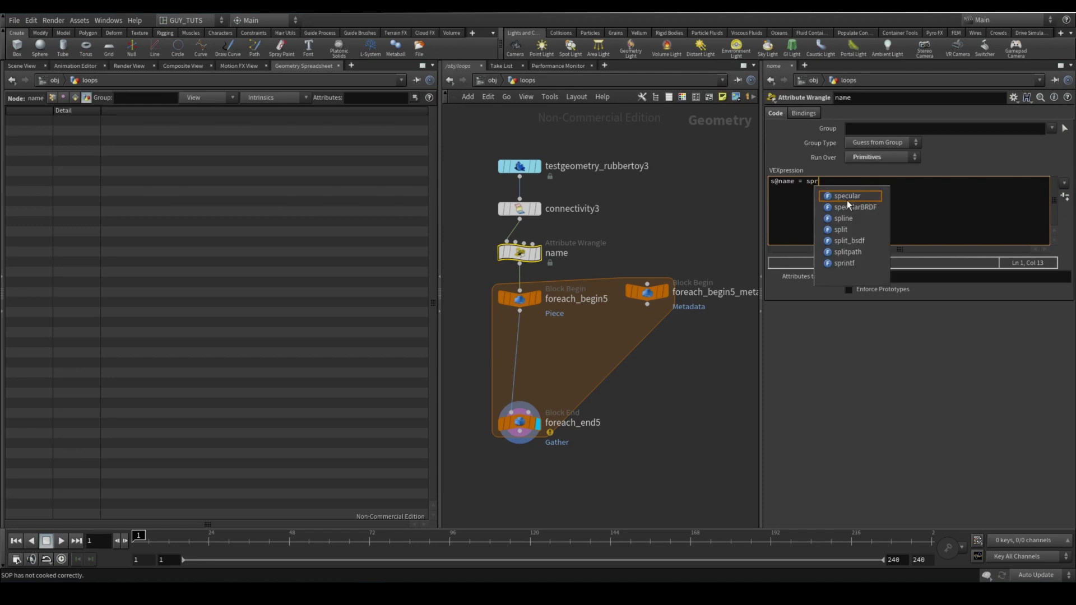
type("intf(")
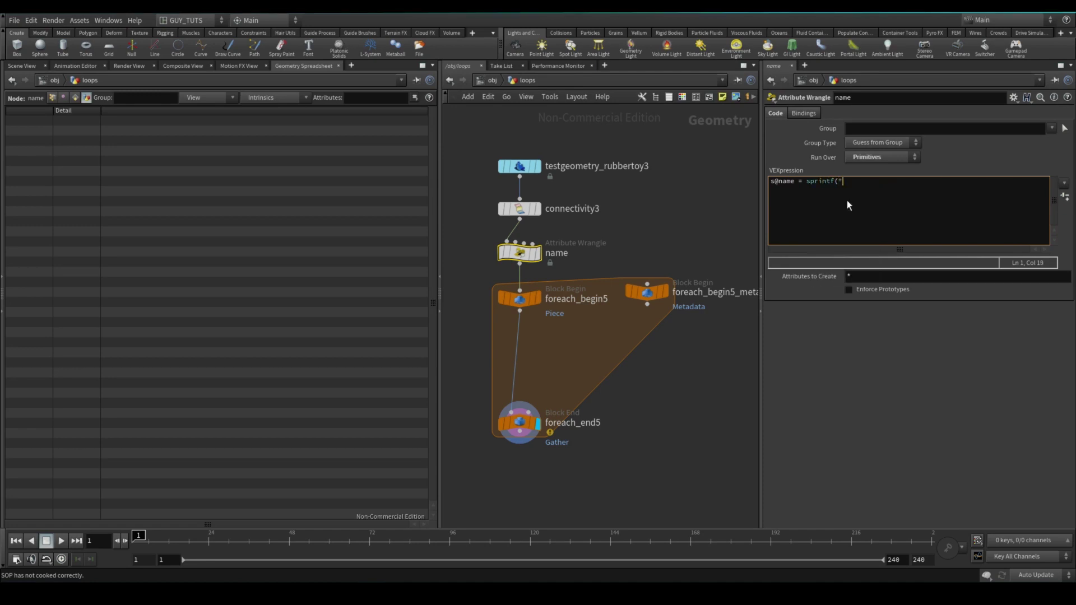
type("\"%s")
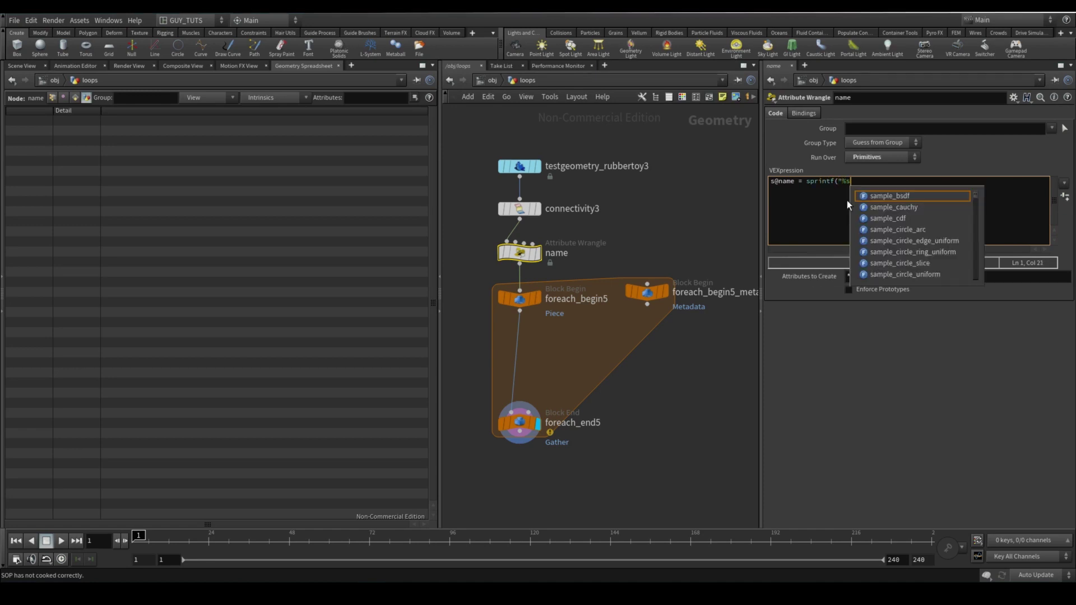
type("_%d\",\"chunk\"")
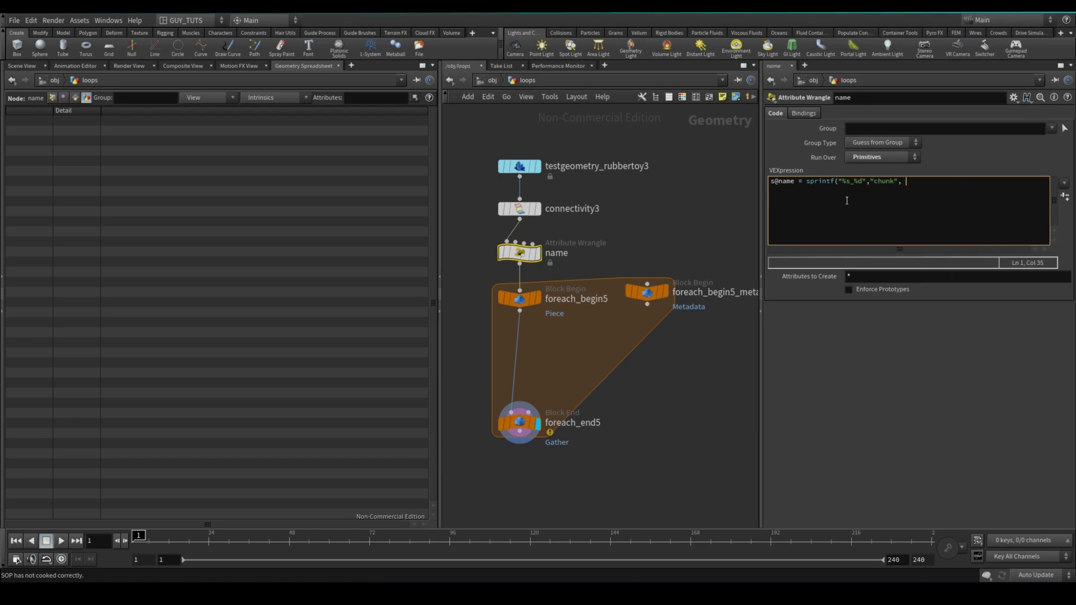
type(", i")
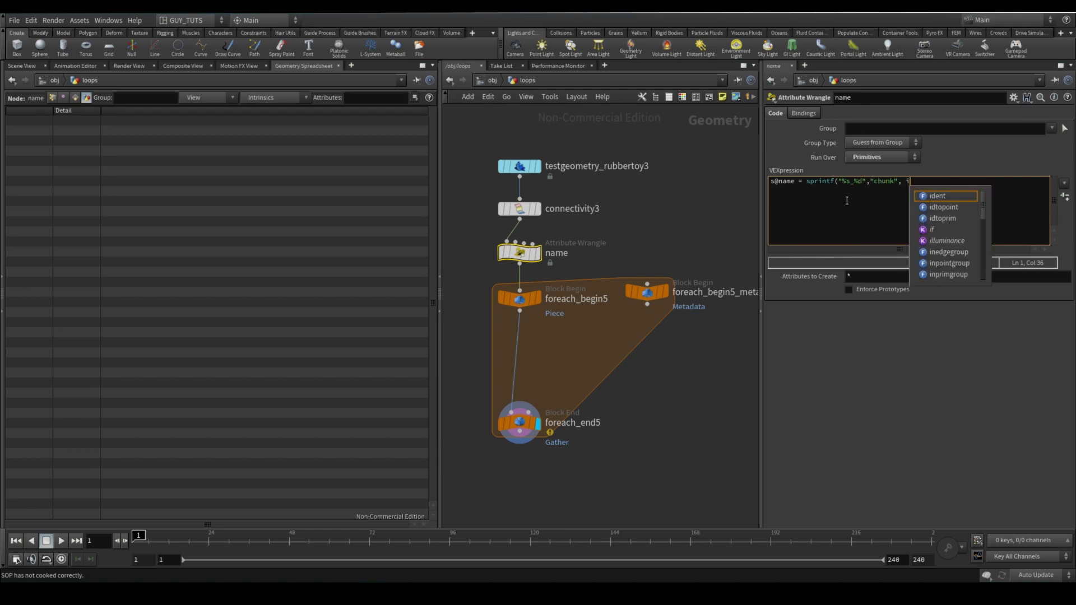
type("@clas")
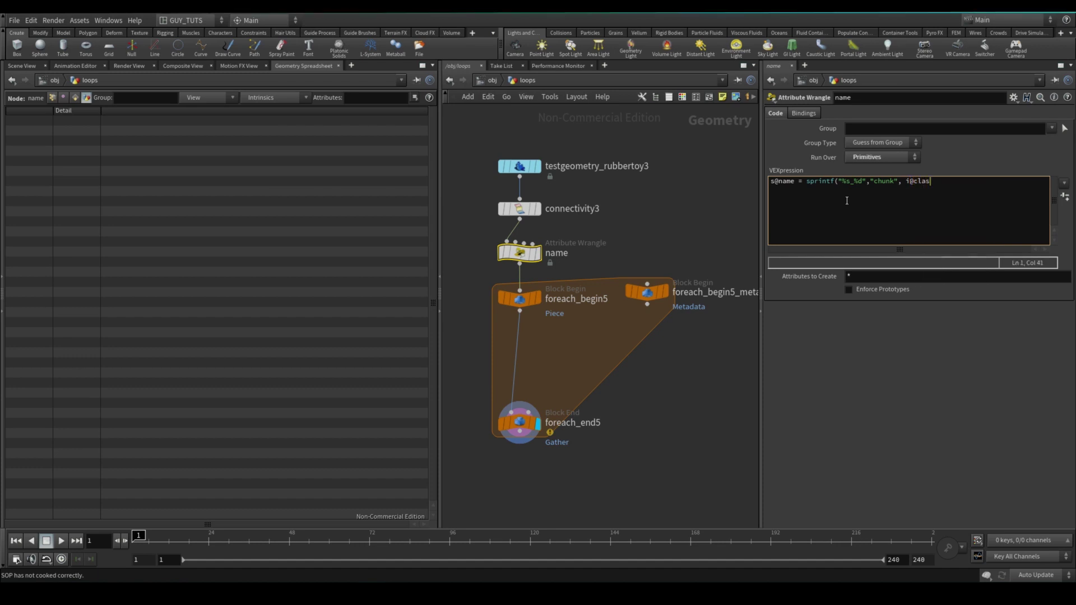
type("s);")
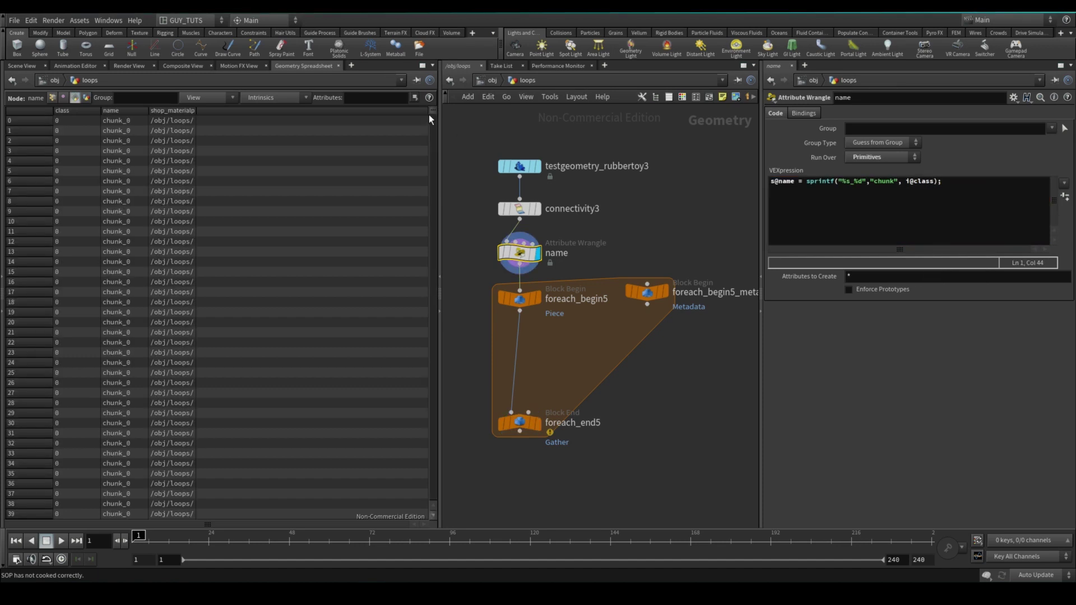
left_click_drag(428, 114, 465, 109)
left_click_drag(433, 112, 396, 63)
left_click(519, 422)
Set foreach_end5's Piece Attribute to name and add Attribute Delete removing shop_materialpath after connectivity3
left_click(867, 157)
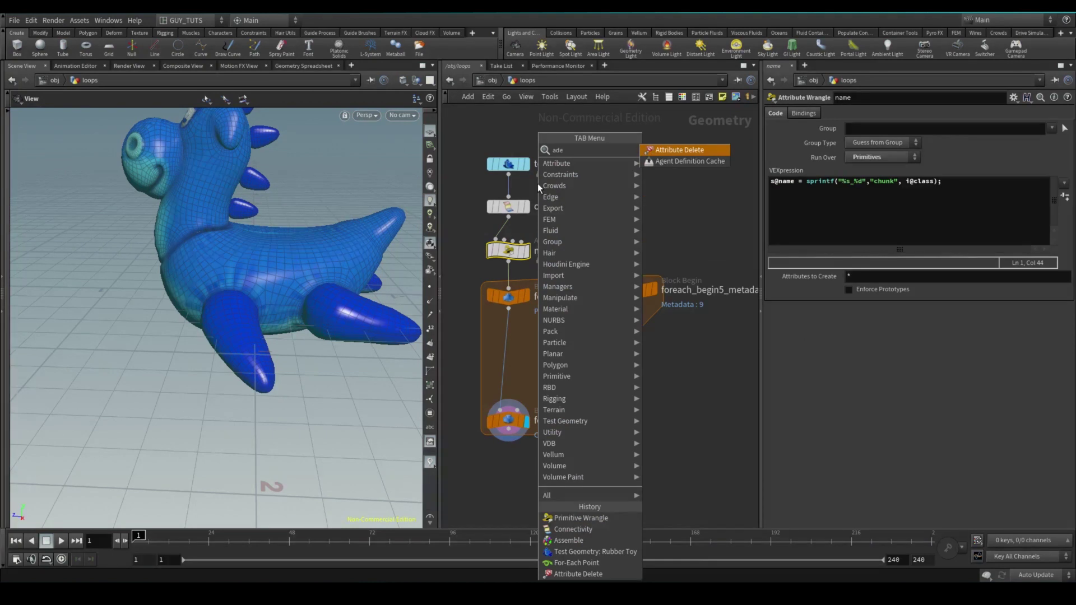
key("Return")
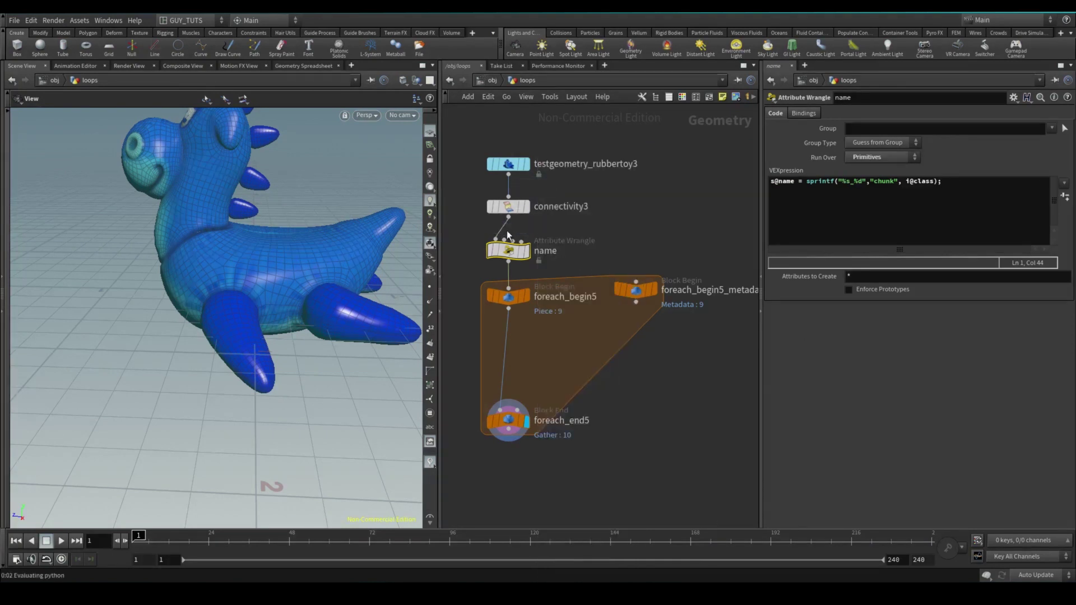
left_click(509, 243)
left_click(1068, 140)
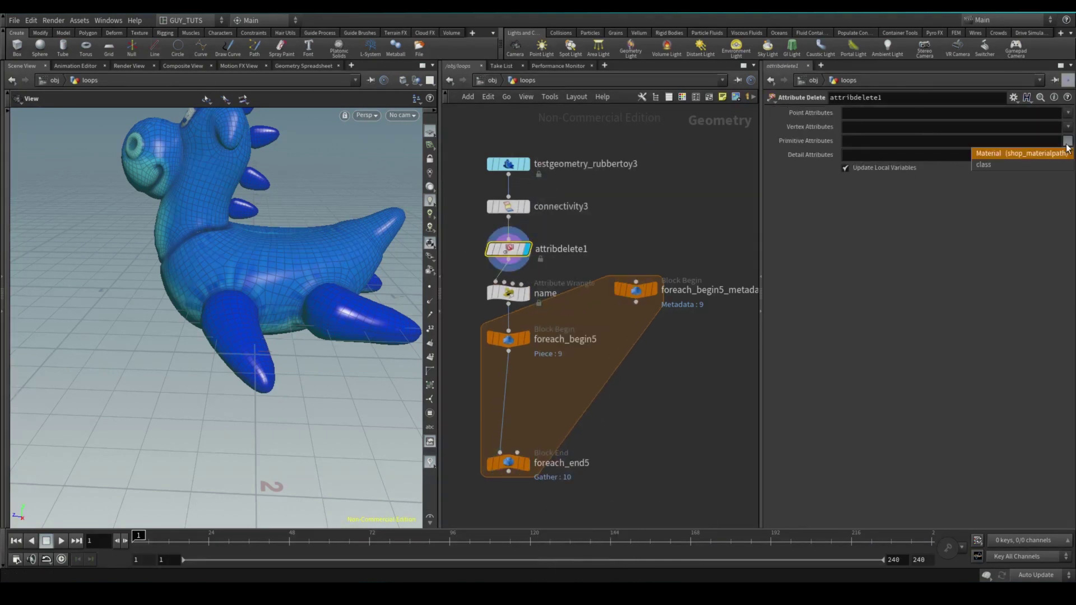
left_click(1061, 159)
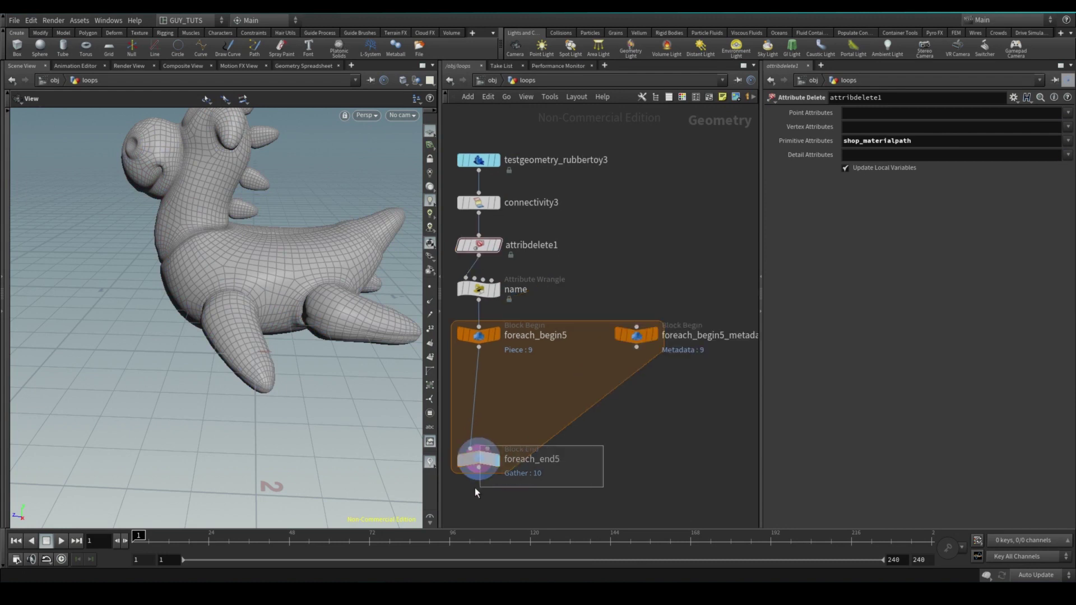
left_click(477, 461)
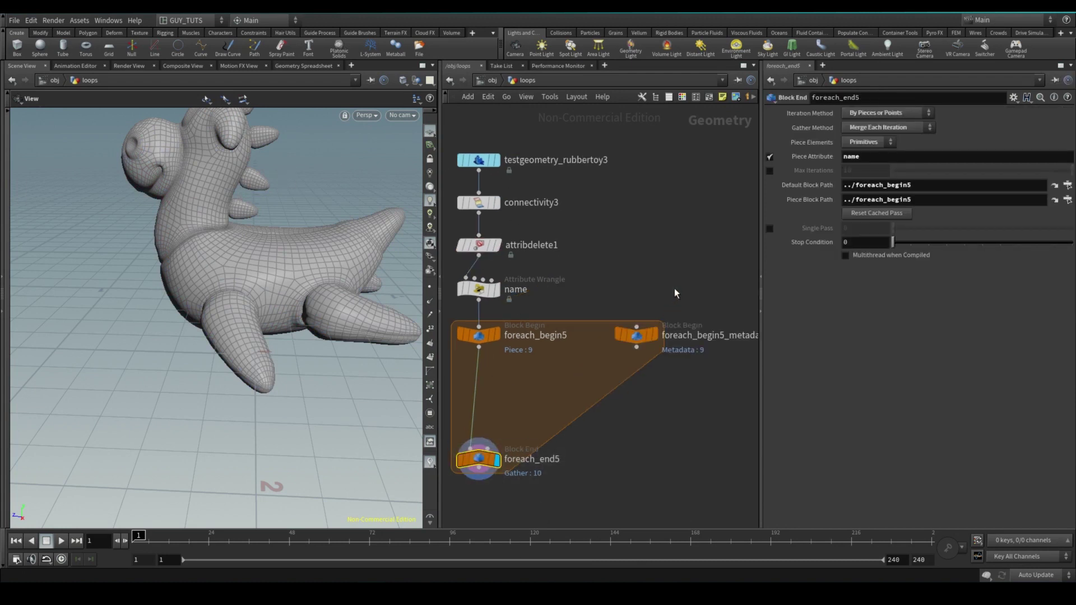
left_click(649, 335)
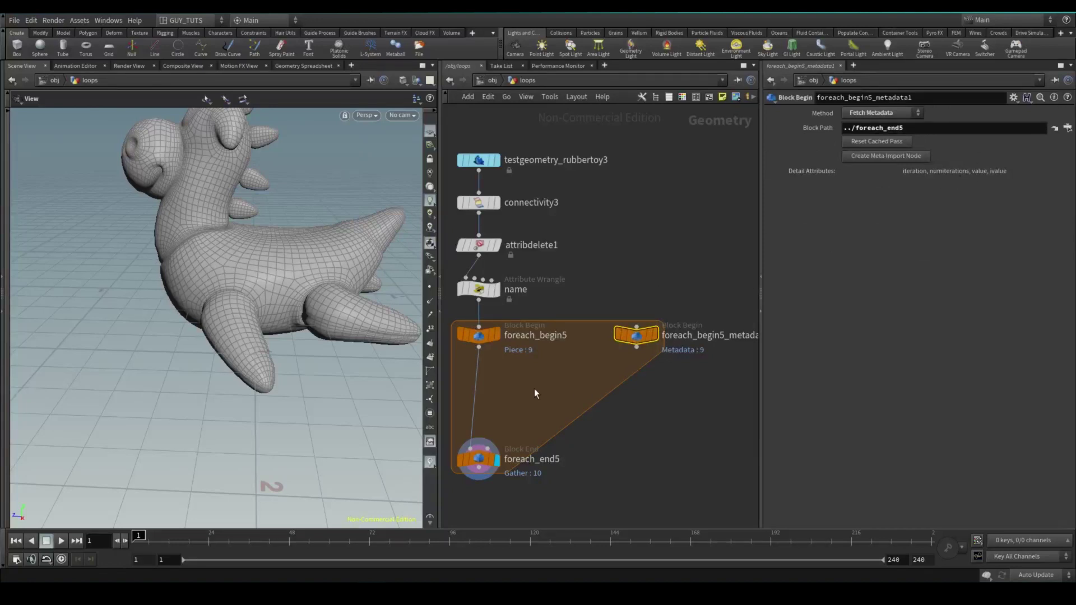
Insert an Attribute Wrangle inside the loop with the metadata node wired to its second input
left_click(518, 390)
key("Tab")
left_click(507, 395)
left_click(520, 384)
left_click_drag(513, 394, 483, 404)
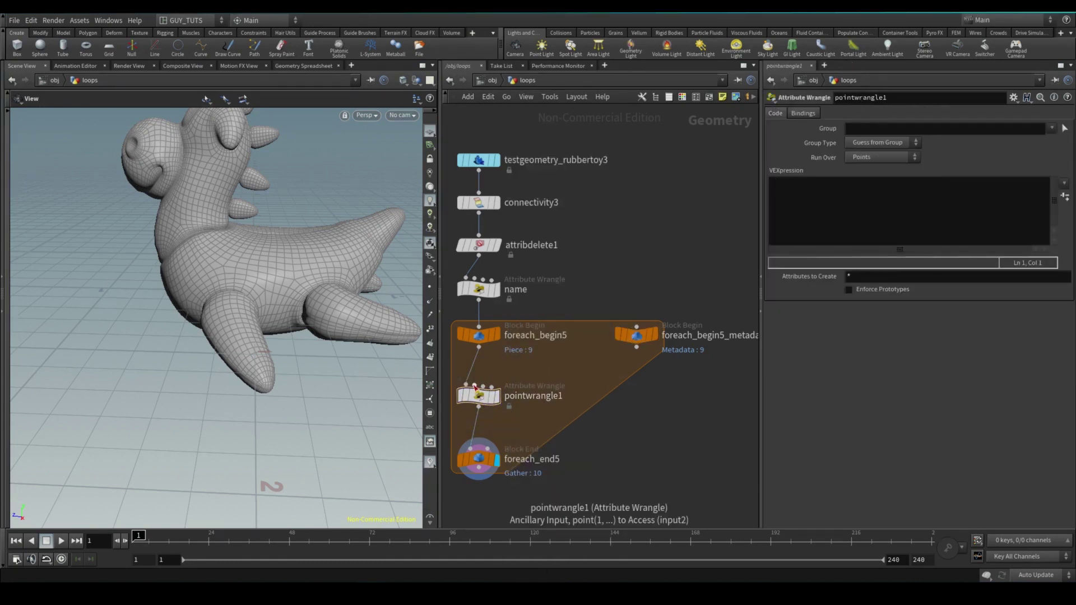
left_click(474, 386)
left_click(639, 353)
left_click(496, 396)
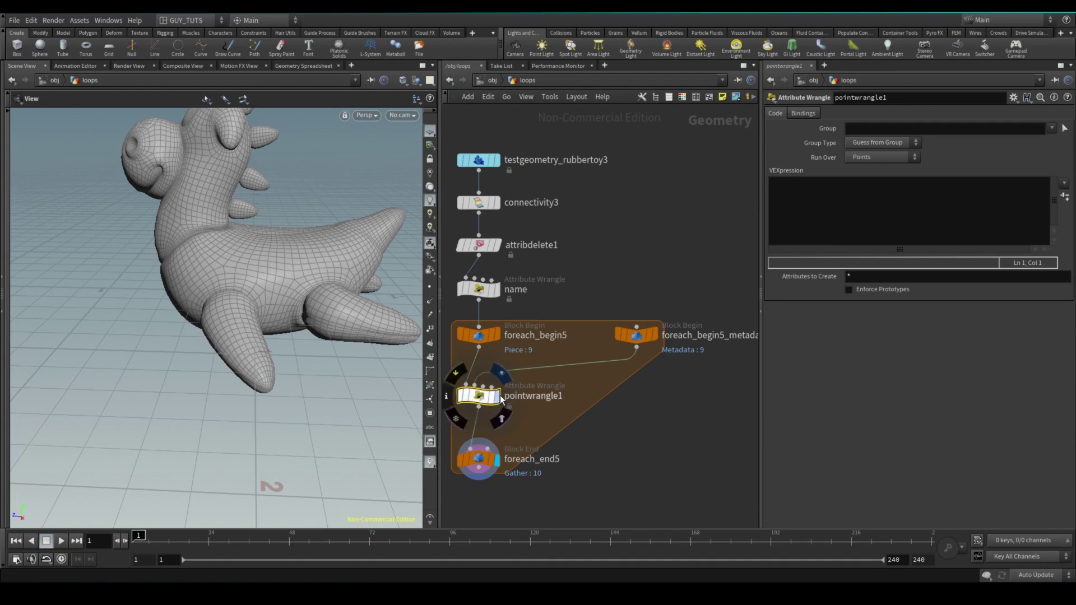
Rename the wrangle 'change' and view the loop metadata in the Geometry Spreadsheet
double_click(533, 396)
type("change")
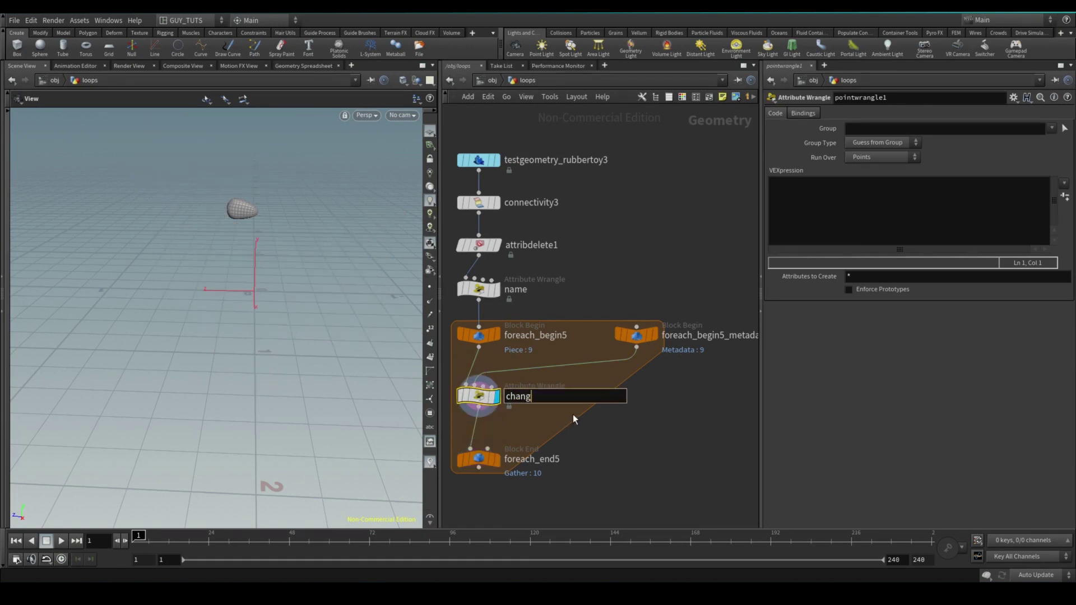
key("Return")
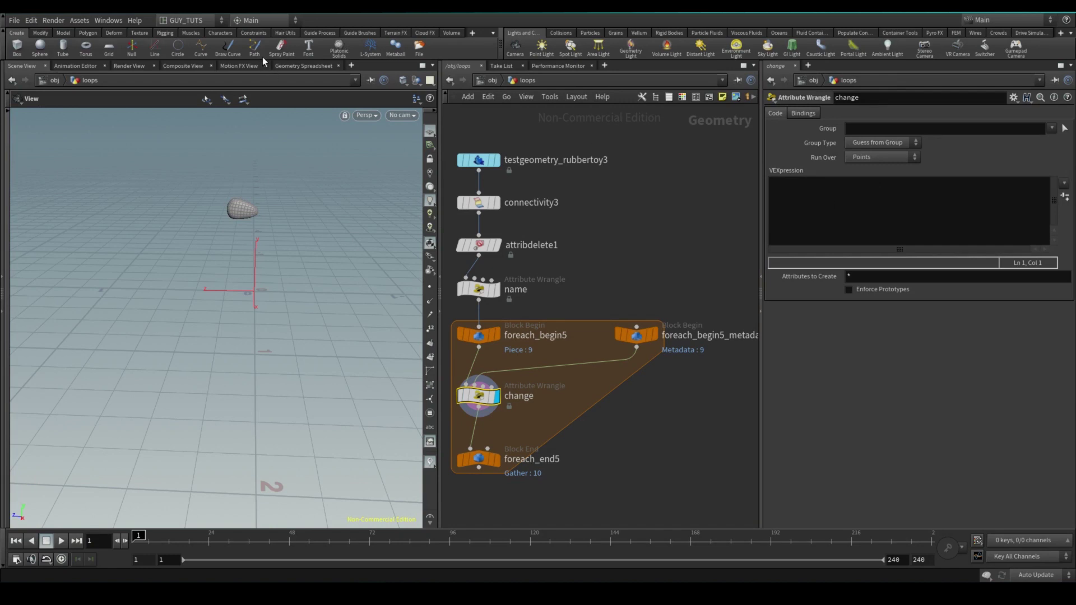
left_click(292, 67)
left_click_drag(731, 292, 617, 365)
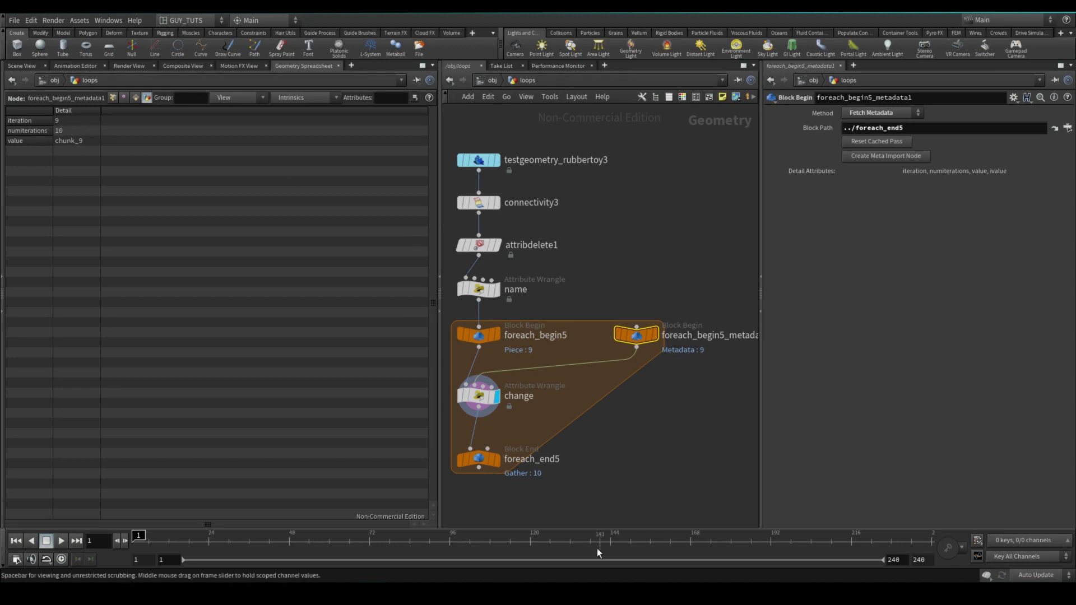
Check foreach_end5's piece settings and select foreach_begin5_metadata1 to read its detail attributes
left_click(479, 459)
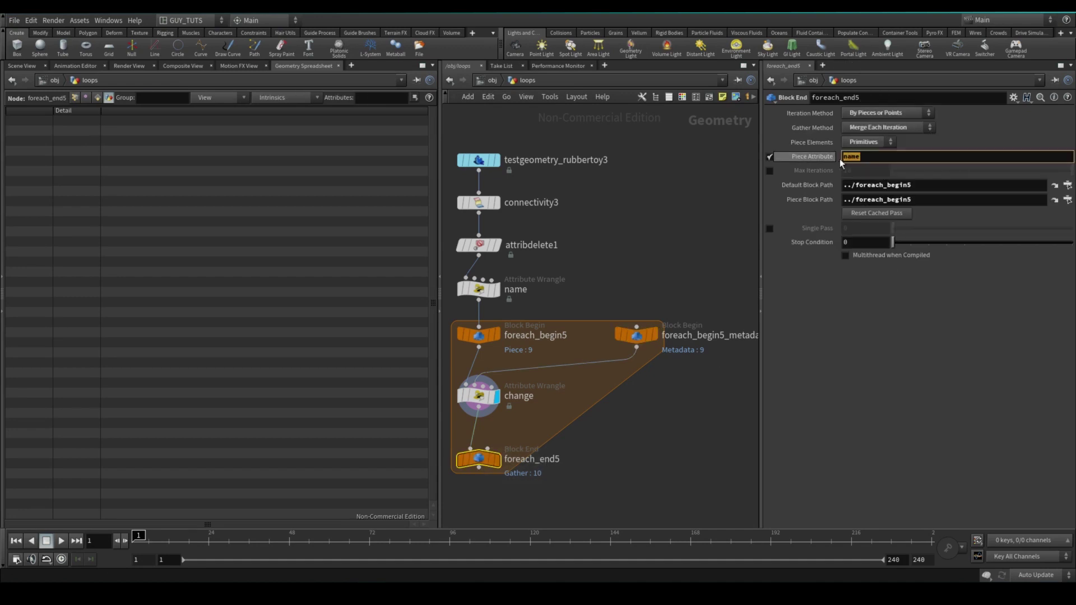
left_click_drag(596, 280, 717, 416)
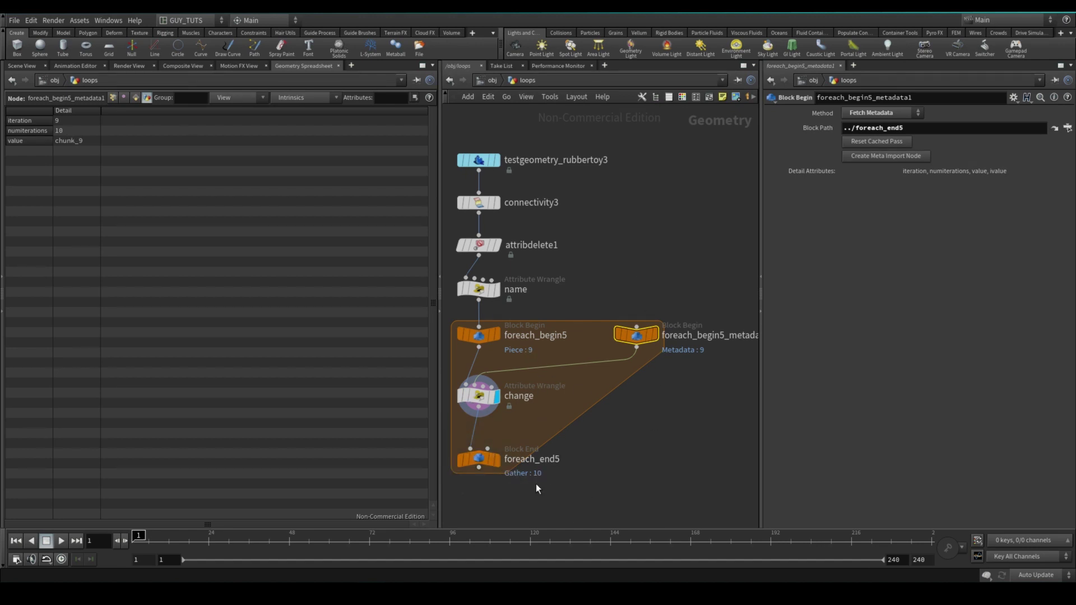
In the change wrangle, write int iteration = detail(1, "iteration");
key("Down")
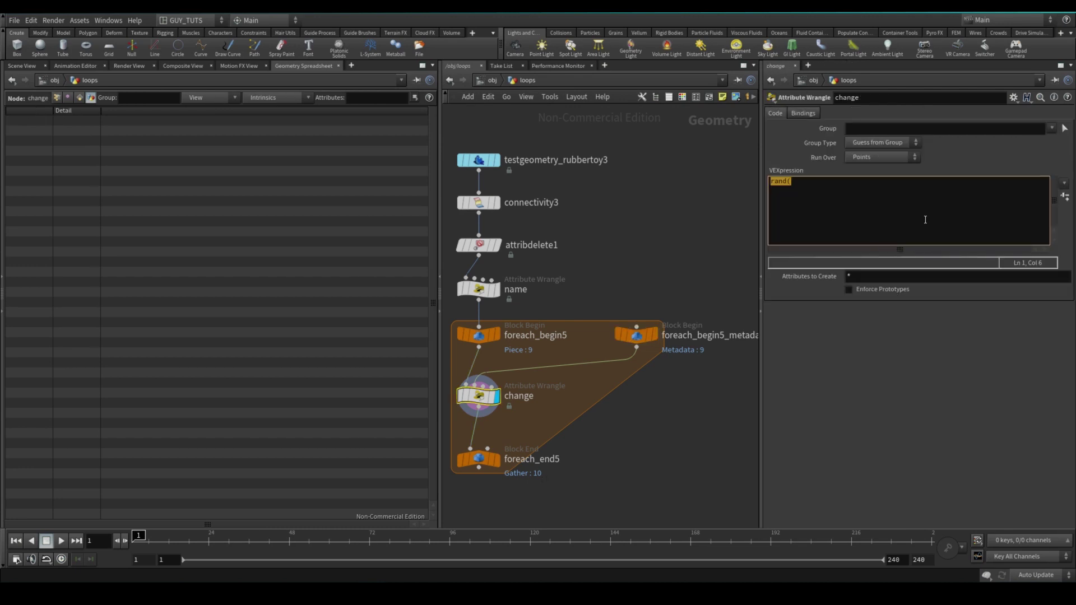
type("int")
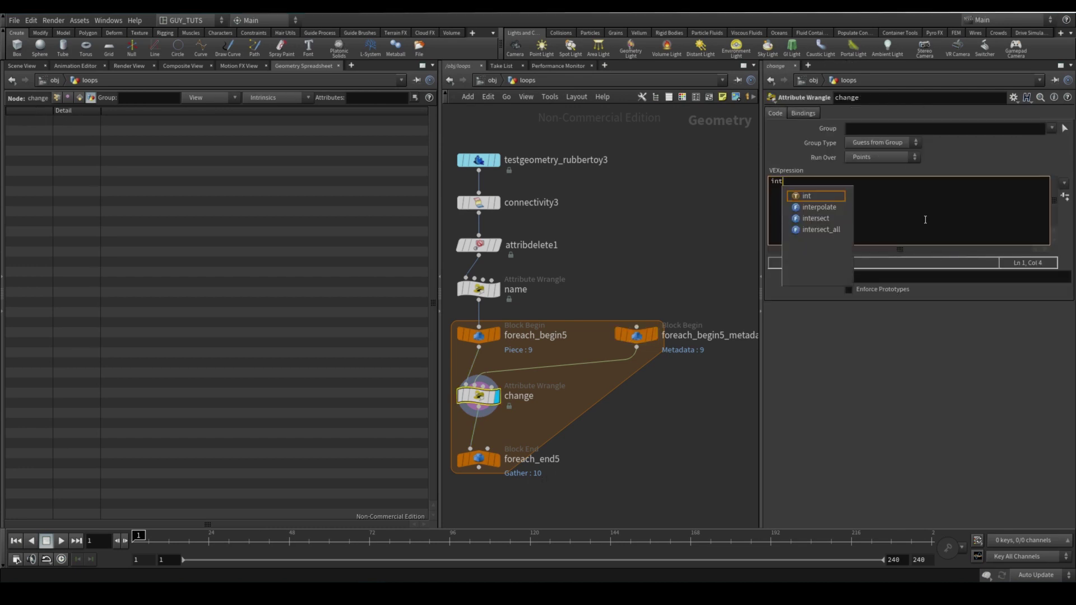
type(" iter")
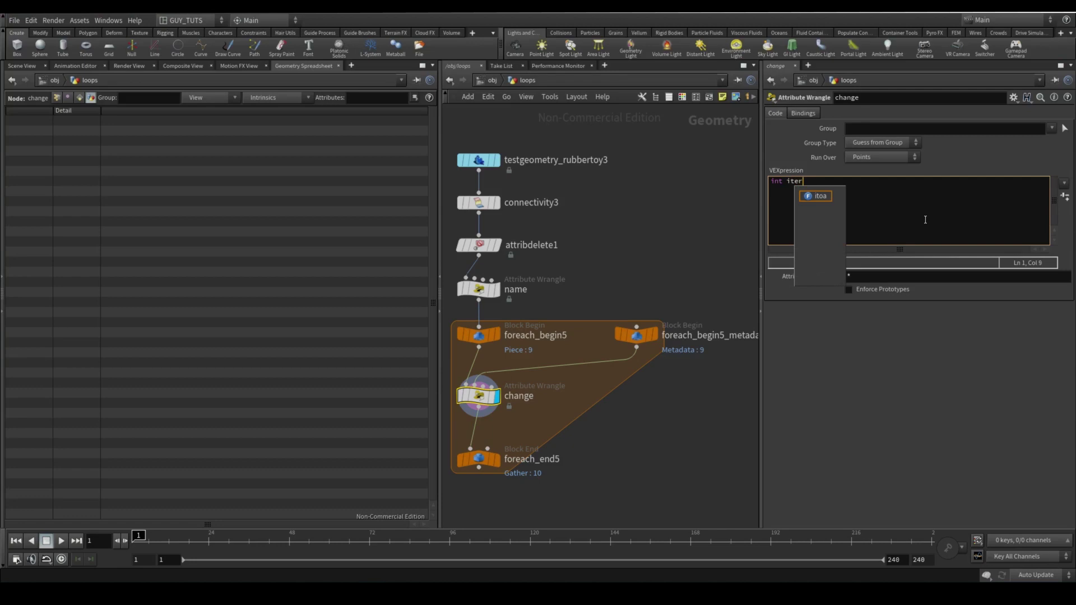
type("ation = ")
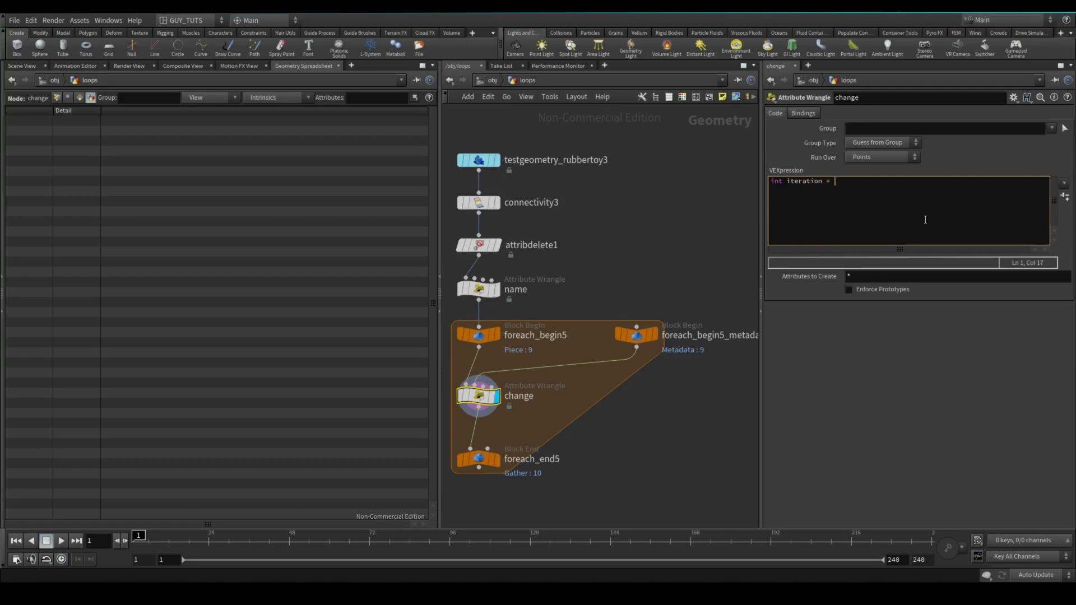
type("detail(1, \"iteration\");")
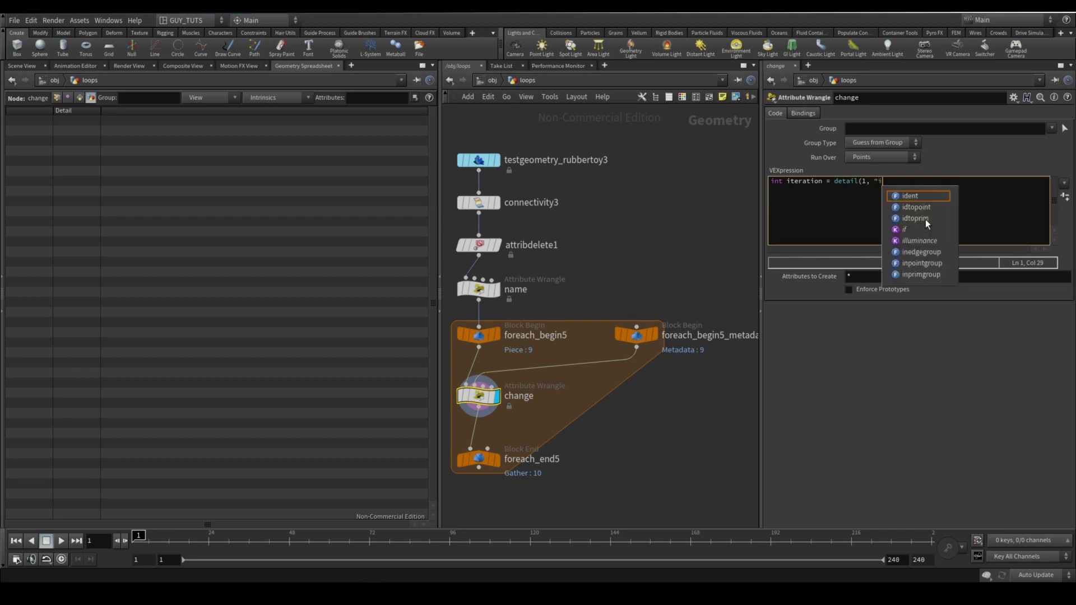
key("Return")
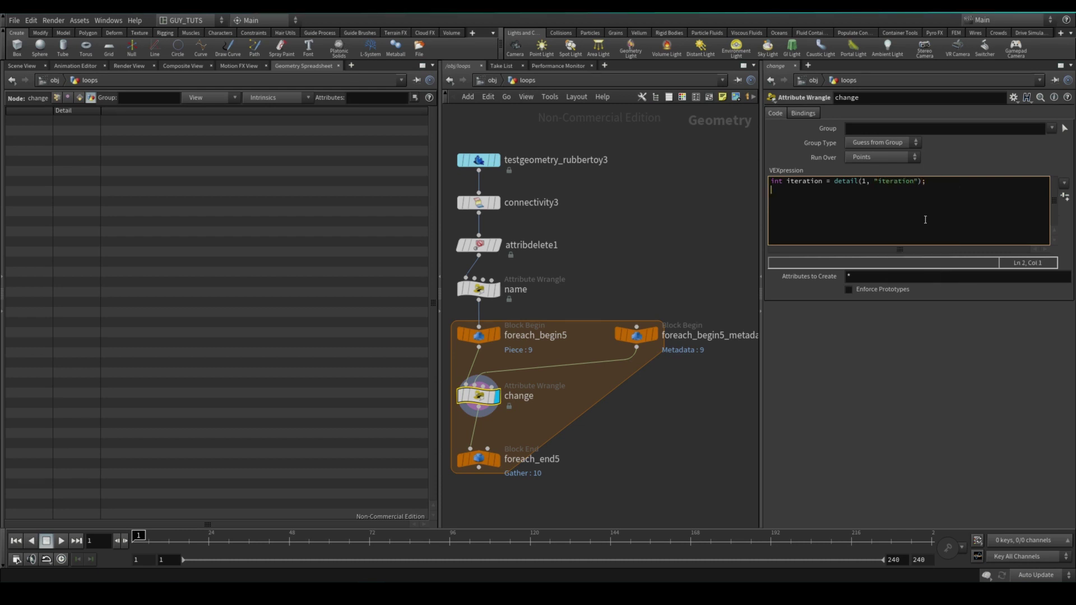
type("float value = rand")
type("iteration")
type("*0.817263")
key("End")
type(";")
key("Return")
key("Return")
type("@Cd = set")
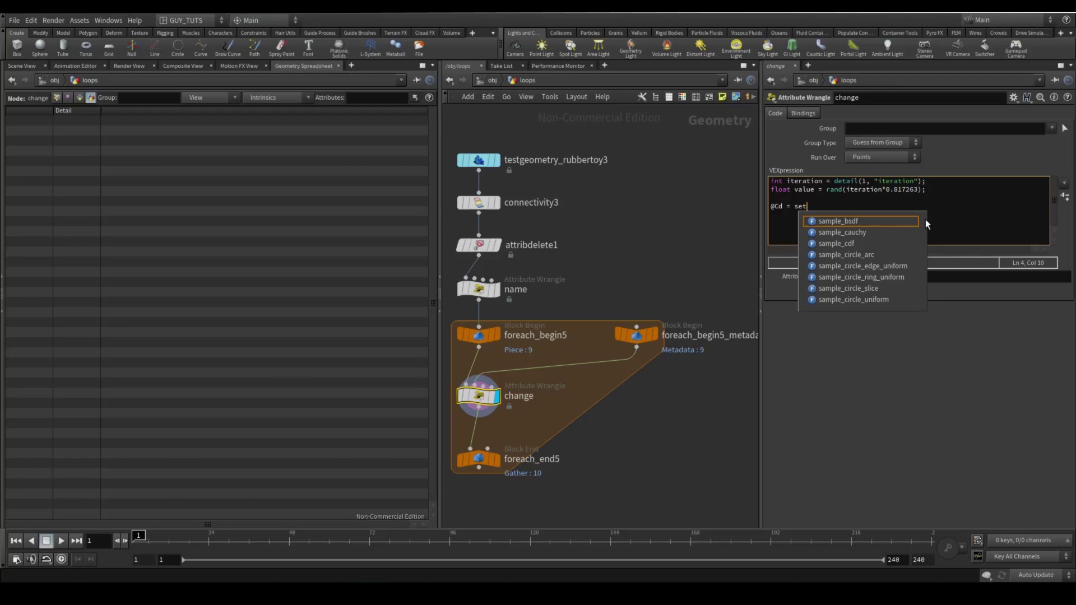
type("(value, val")
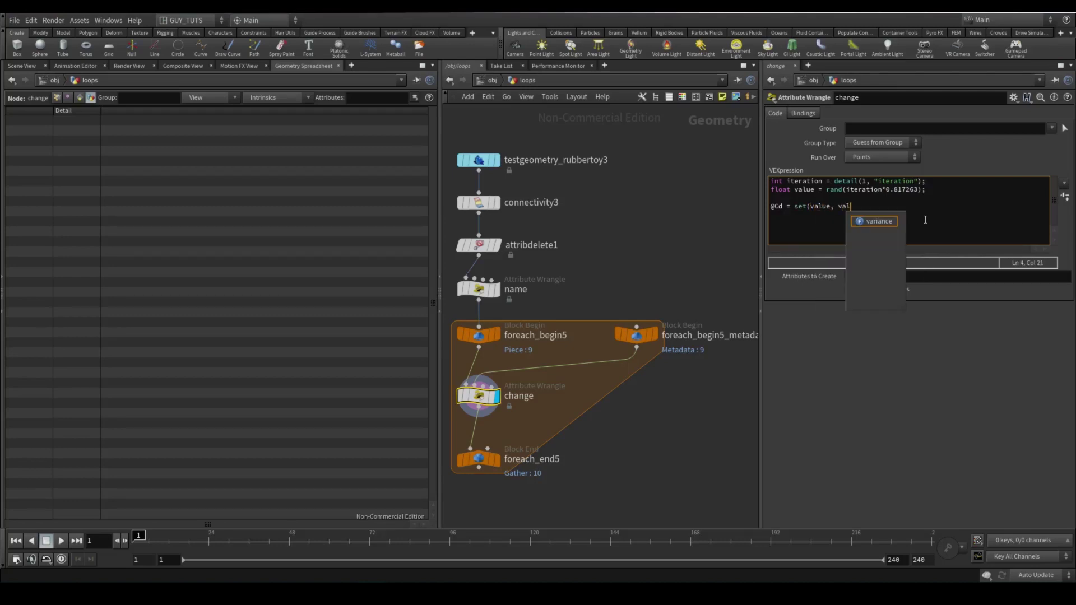
type("ue, value")
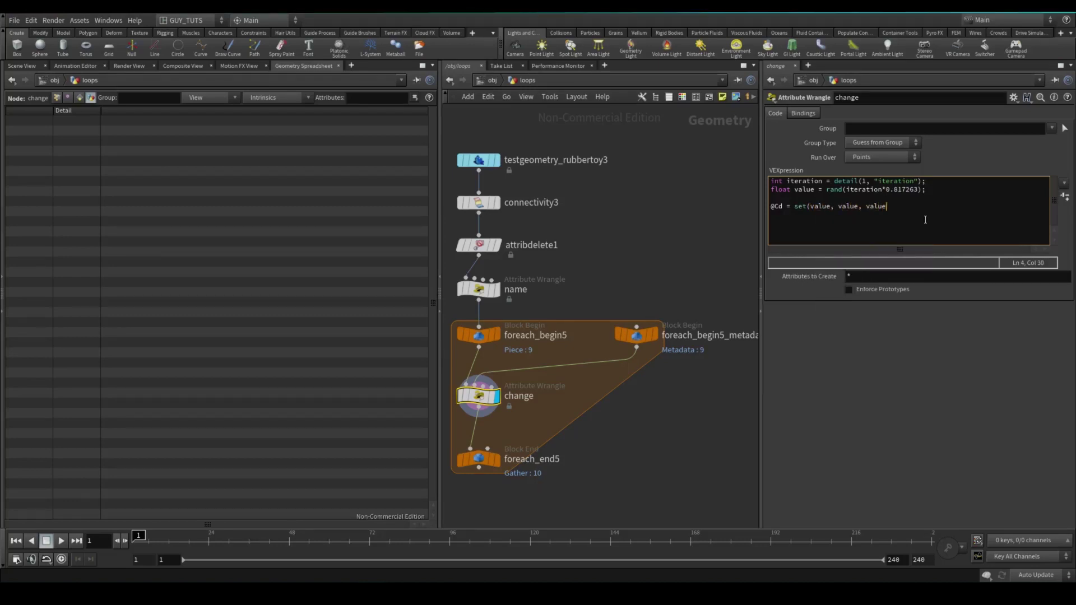
type(");")
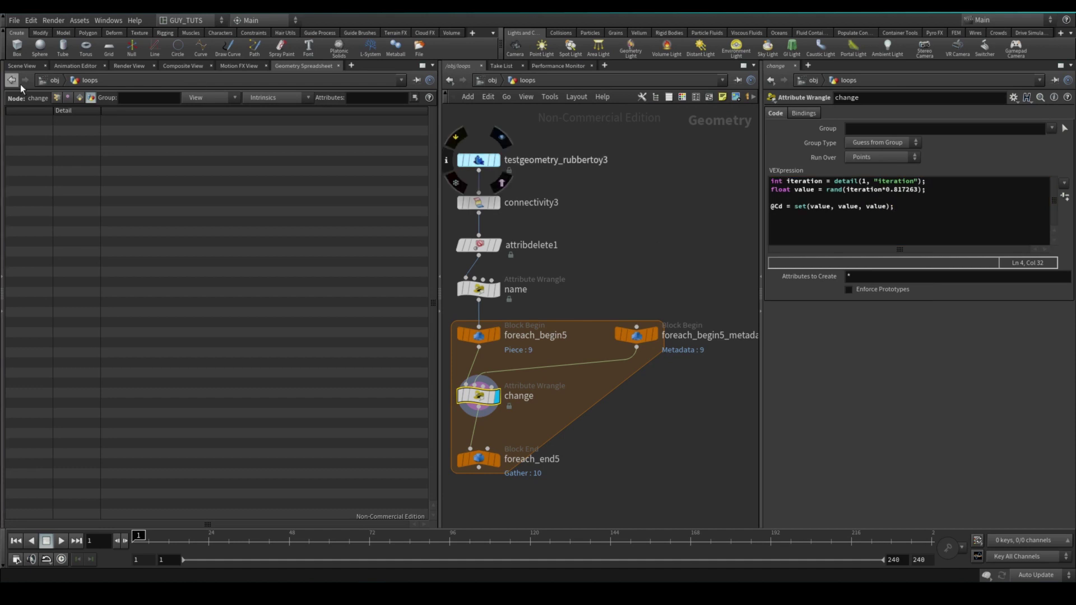
left_click(57, 98)
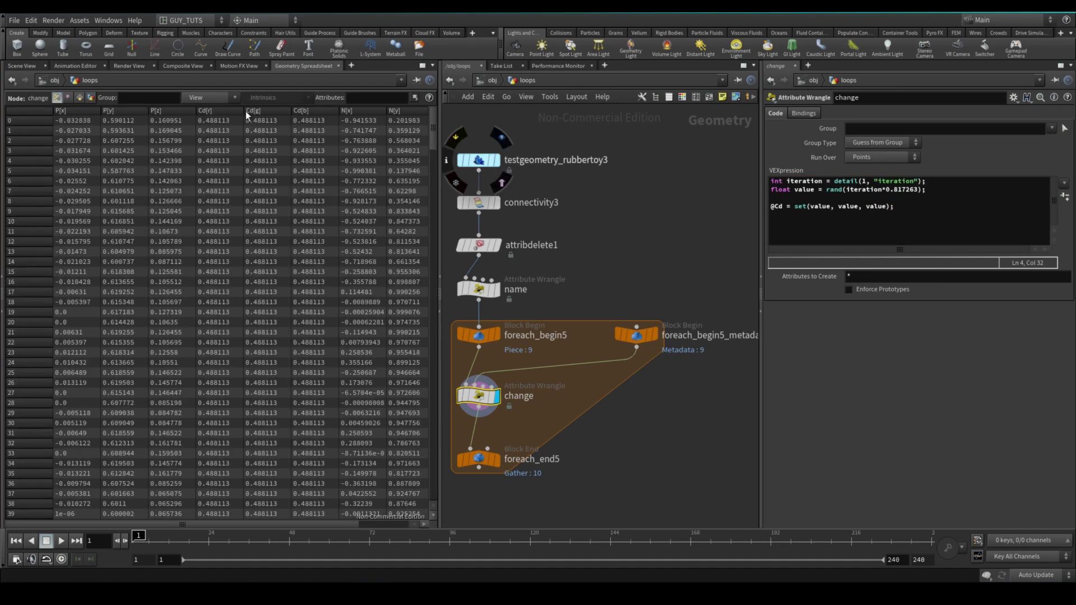
left_click(499, 465)
Inspect the grey toy in 3D and begin renaming the value variables in the change wrangle
left_click(21, 65)
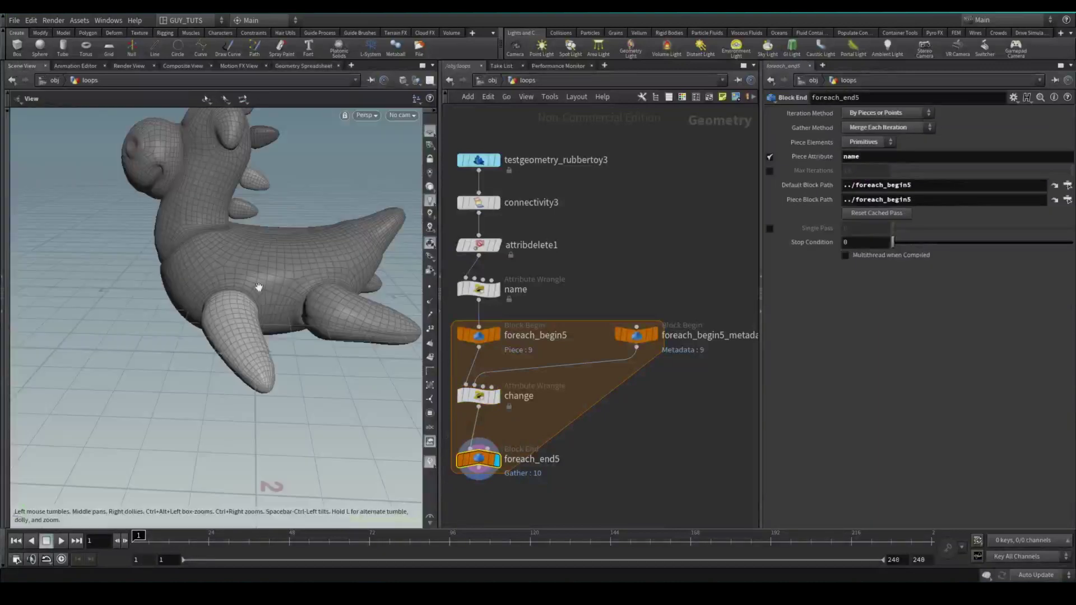
mouse_move(313, 277)
left_mouse_down()
mouse_move(271, 238)
mouse_move(233, 284)
mouse_move(297, 269)
left_mouse_up()
scroll(247, 284, "up", 3)
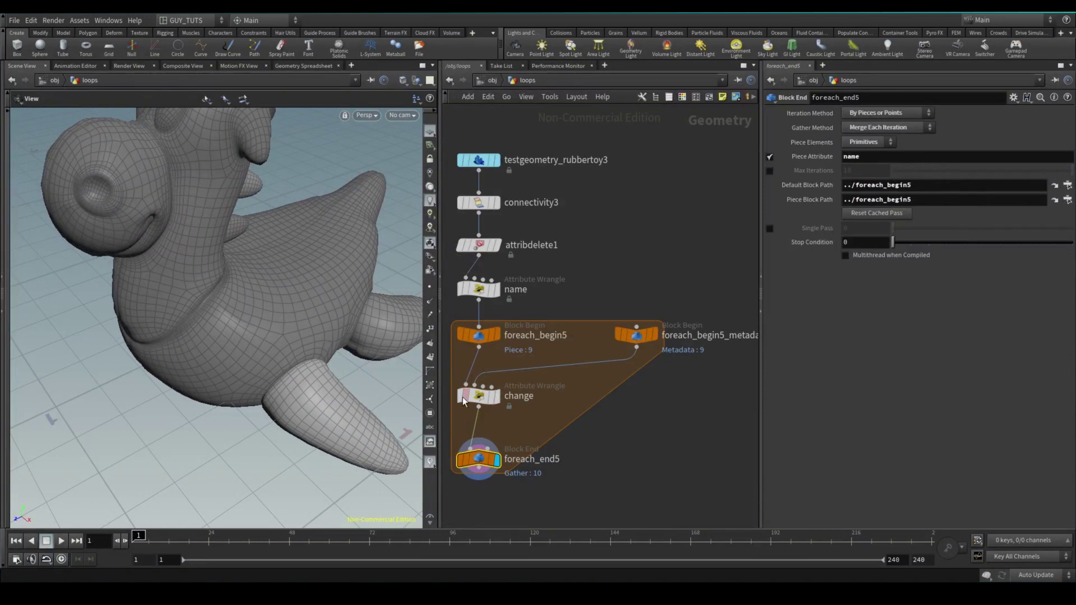
left_click(476, 396)
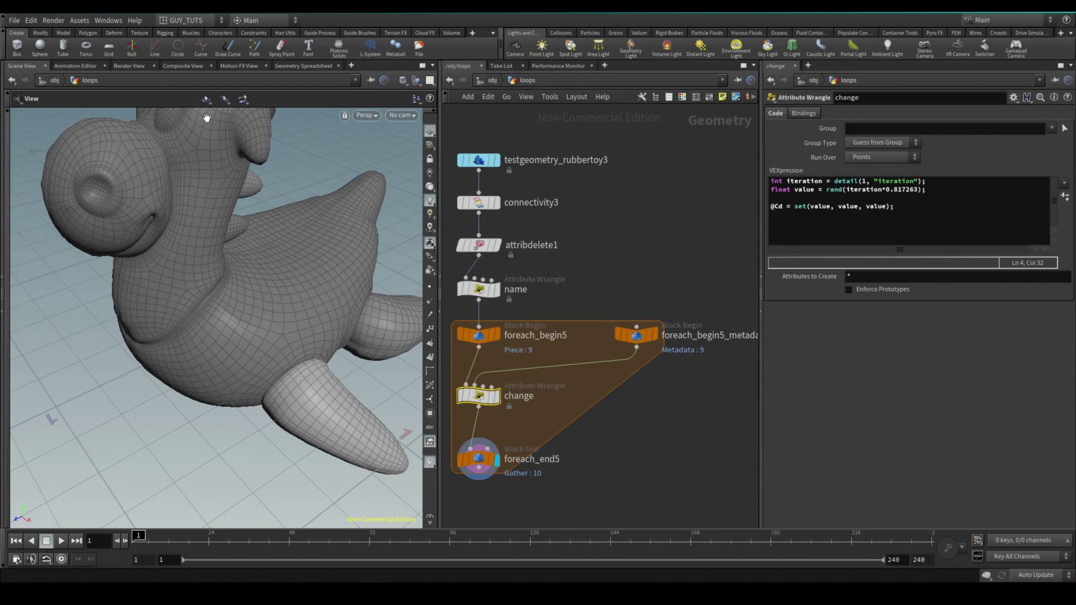
double_click(818, 206)
double_click(850, 206)
left_click(879, 206)
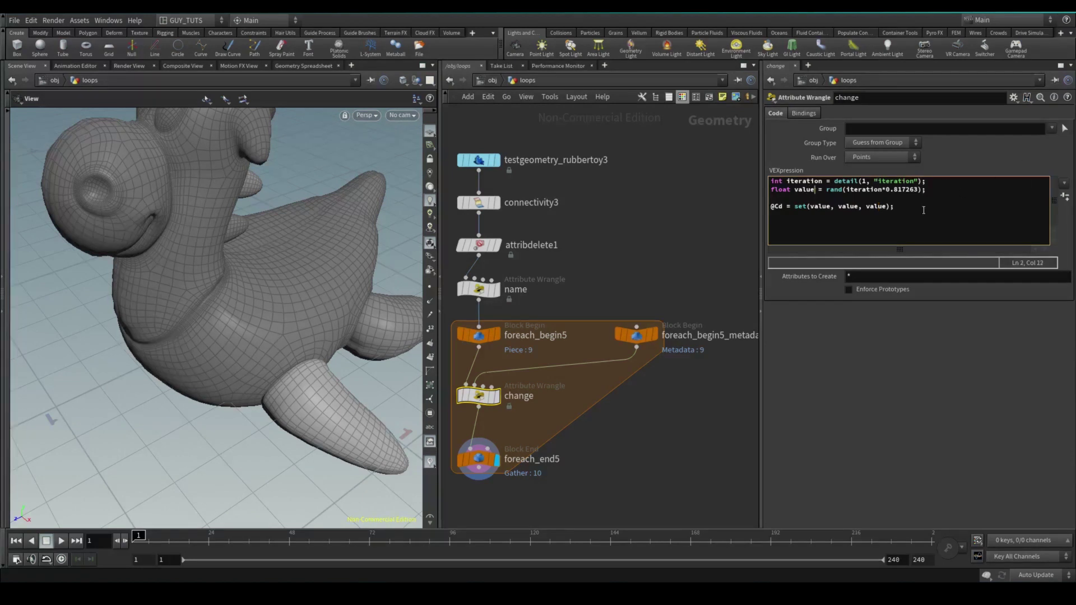
type("x")
Duplicate the rand line twice, giving the copies seeds 0.45678 and 1.816243589
key("ctrl+c")
key("End")
key("Return")
key("ctrl+v")
key("Return")
key("ctrl+v")
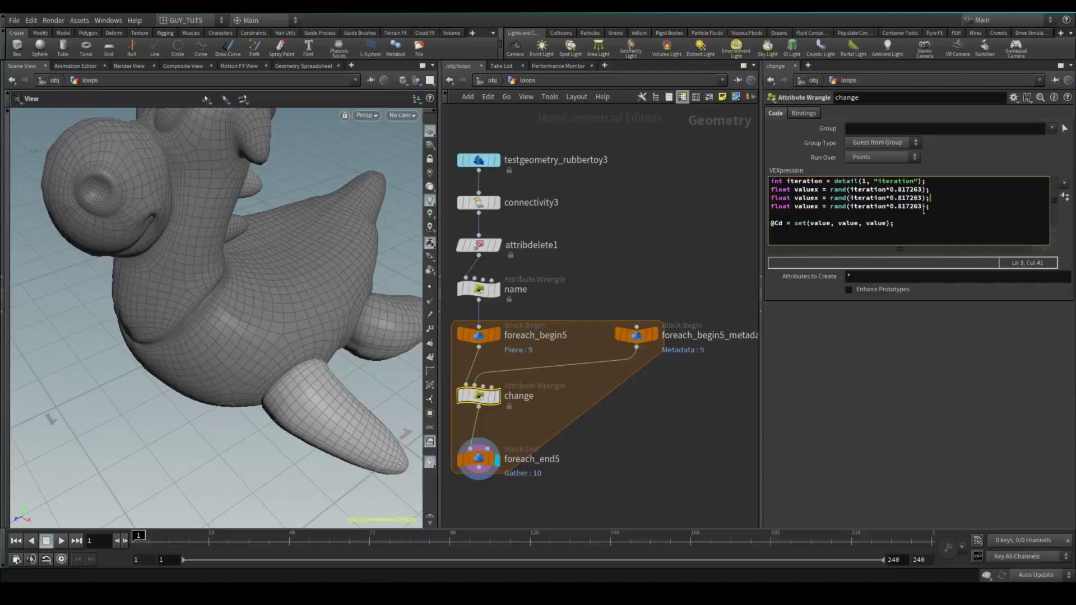
key("shift+Left")
key("shift+Left")
key("shift+Left")
key("shift+Left")
key("shift+Left")
type("45678")
key("Down")
key("End")
key("Left")
key("Left")
key("BackSpace")
key("BackSpace")
key("BackSpace")
key("BackSpace")
key("BackSpace")
key("BackSpace")
key("BackSpace")
key("BackSpace")
type("1.81624378")
Rename the three random variables to value_r, value_g and value_b
key("BackSpace")
type("y")
key("Down")
key("BackSpace")
type("z")
key("BackSpace")
type("_r")
key("Down")
key("Left")
key("BackSpace")
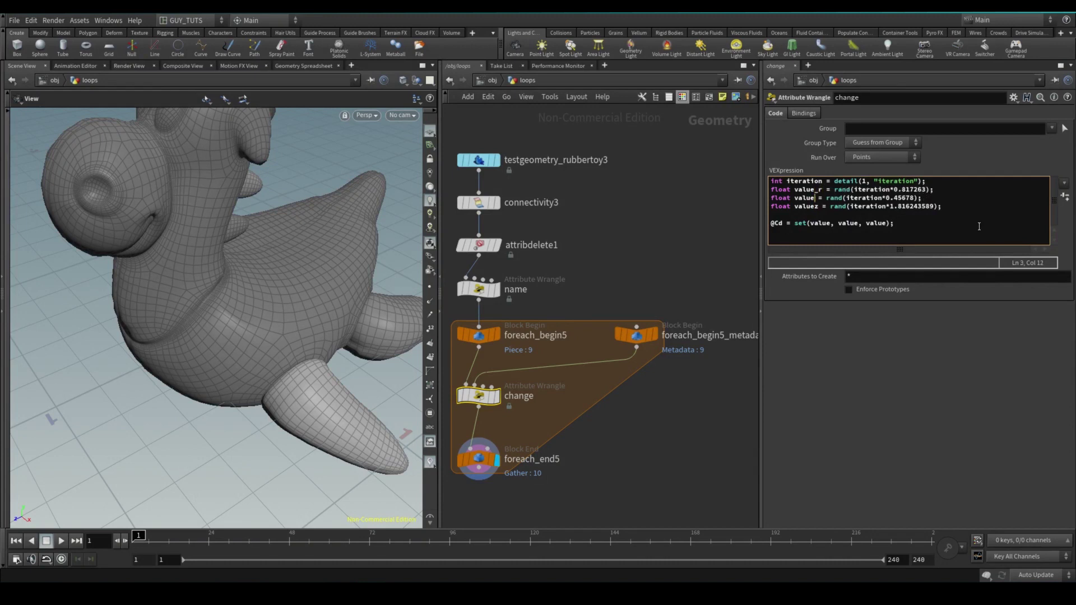
type("_g")
key("Down")
key("Left")
key("BackSpace")
type("_b")
key("Down")
key("Down")
key("Right")
key("Right")
type("_r_g")
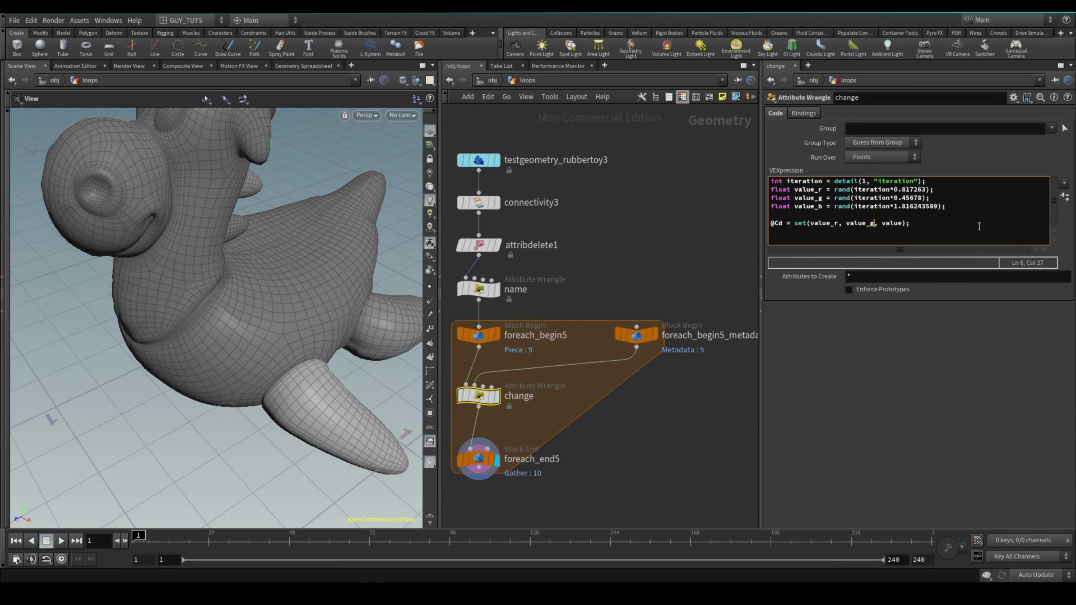
key("Right")
key("Right")
key("Right")
key("Right")
key("Right")
key("Right")
key("Right")
type("_b")
left_click(911, 395)
left_click_drag(210, 311, 551, 421)
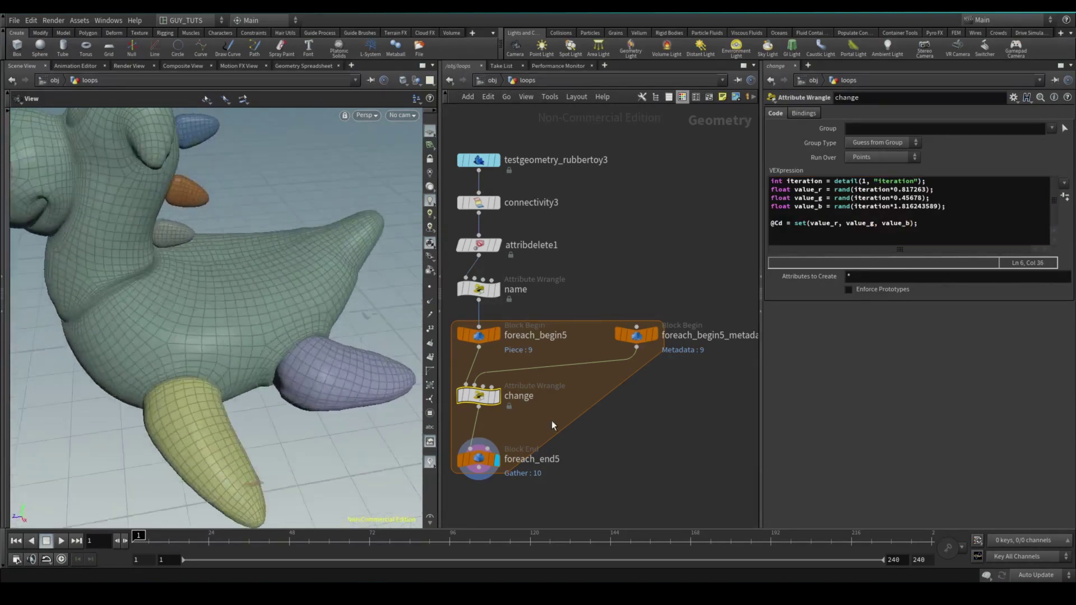
left_click(496, 335)
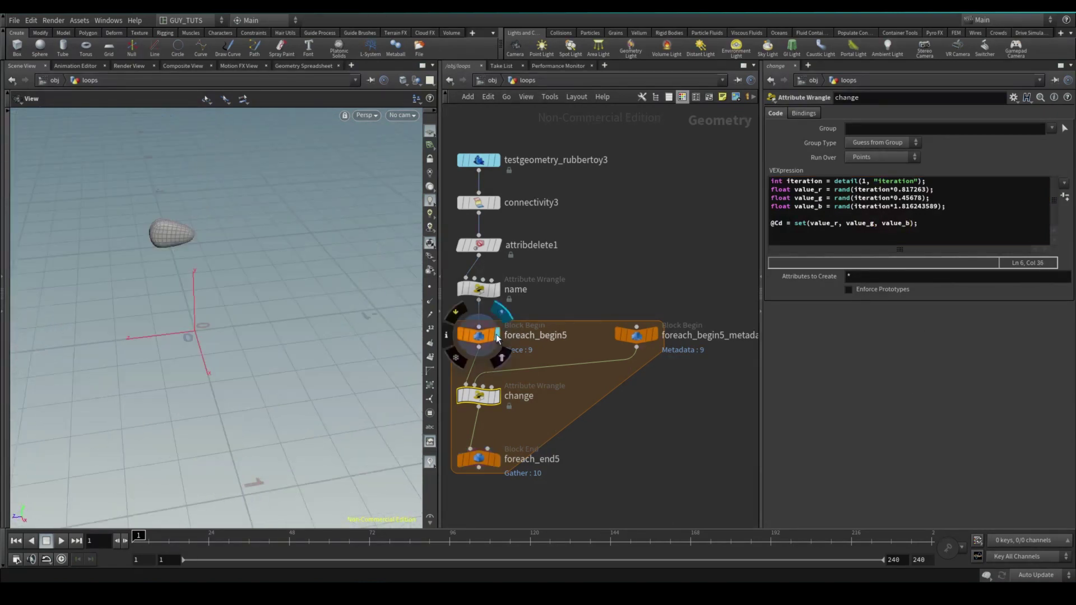
left_click(496, 396)
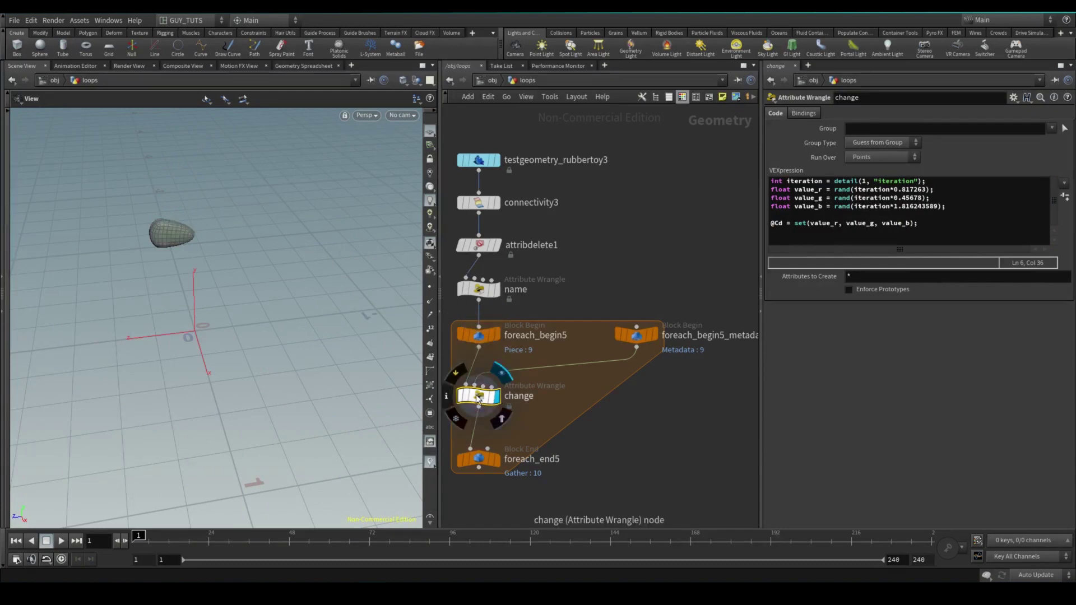
left_click(497, 460)
left_click_drag(260, 274, 73, 230)
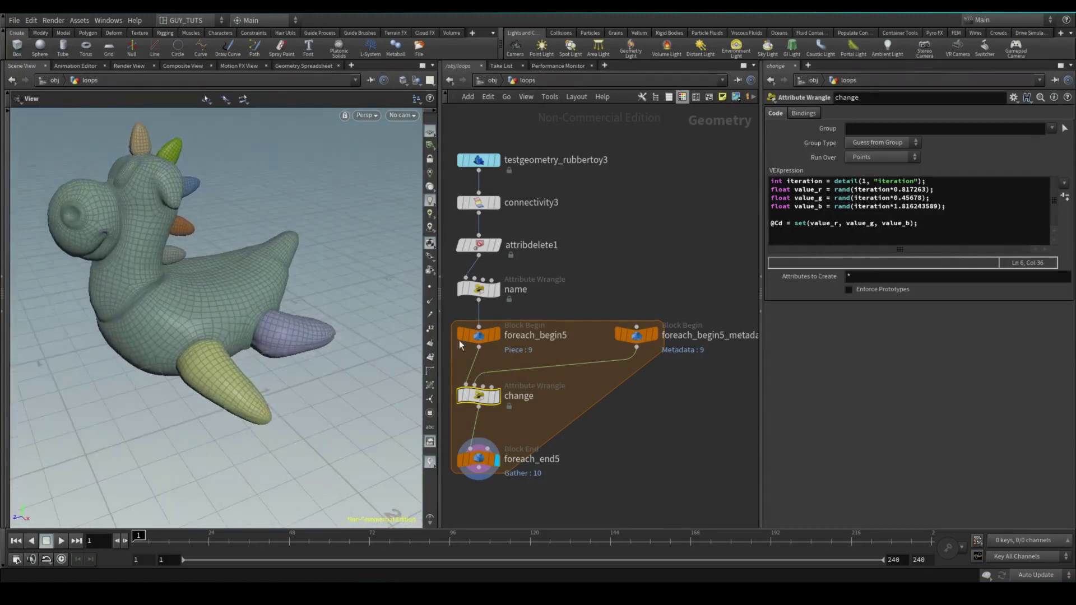
left_click(637, 335)
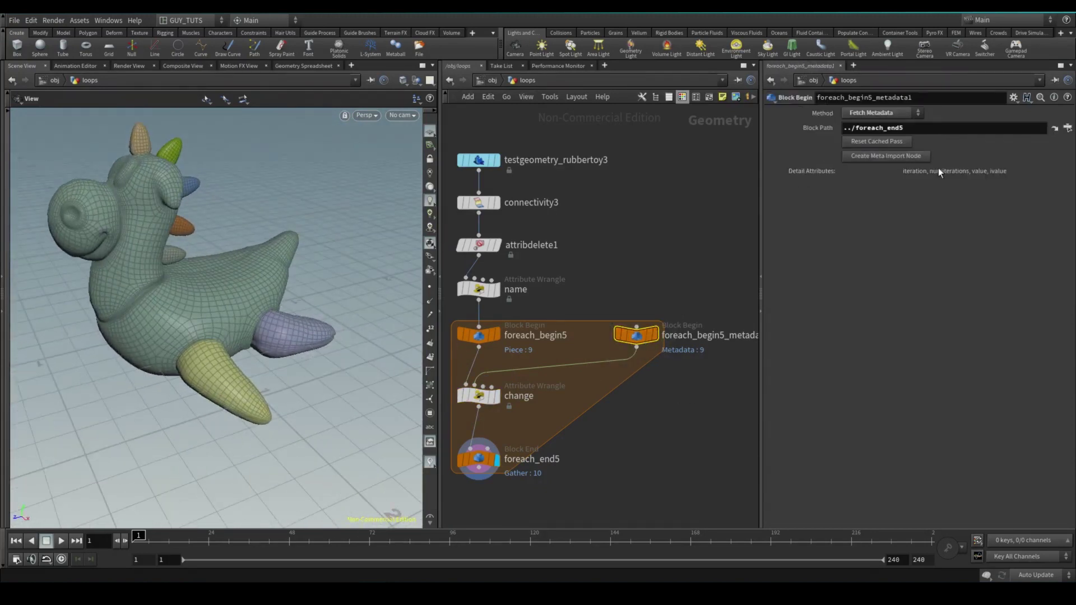
left_click(497, 397)
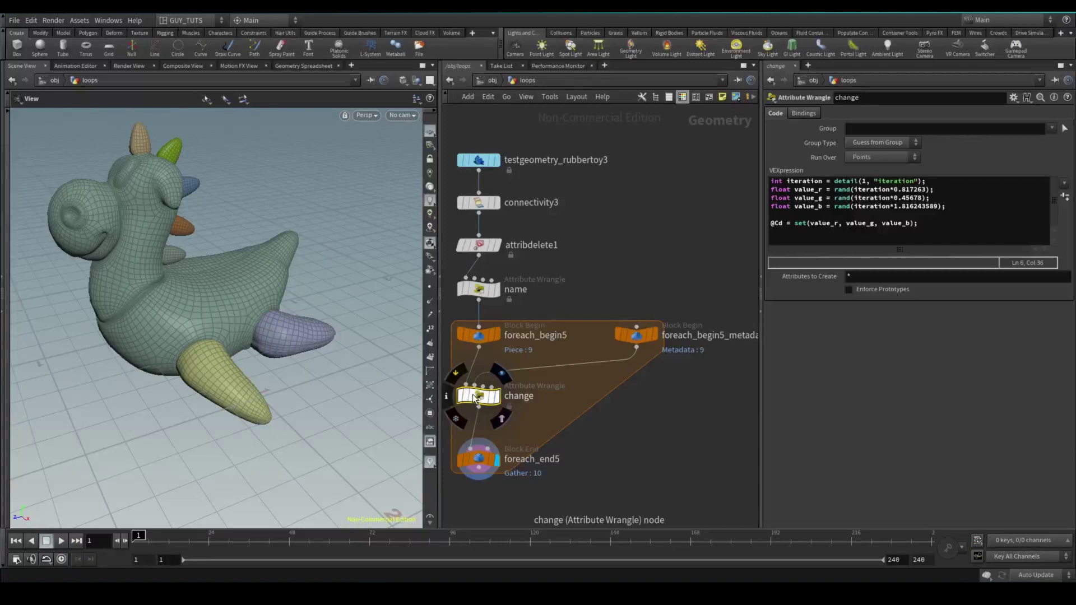
left_click(611, 438)
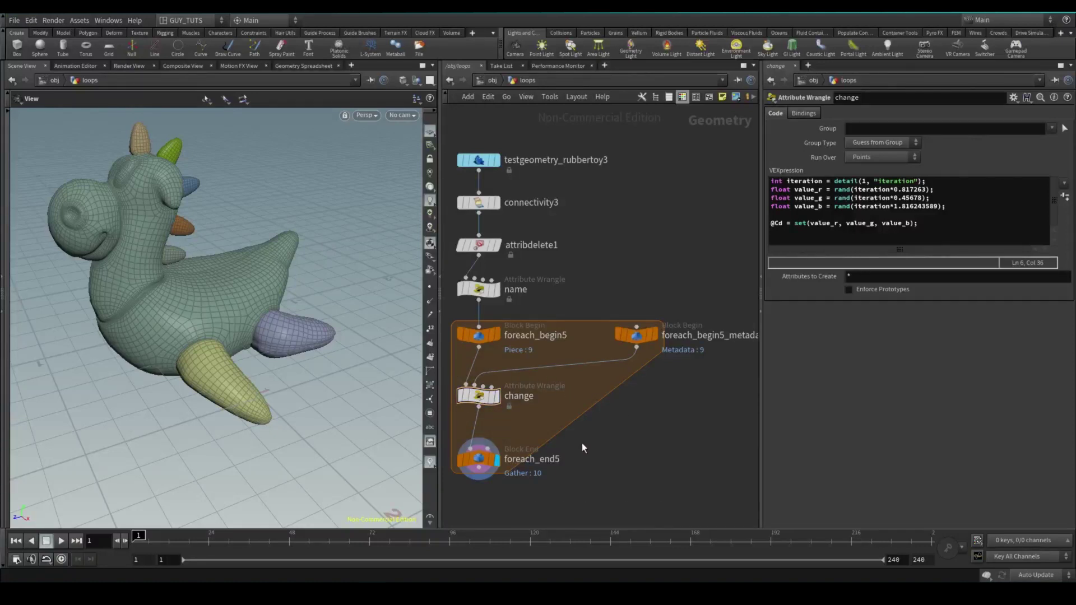